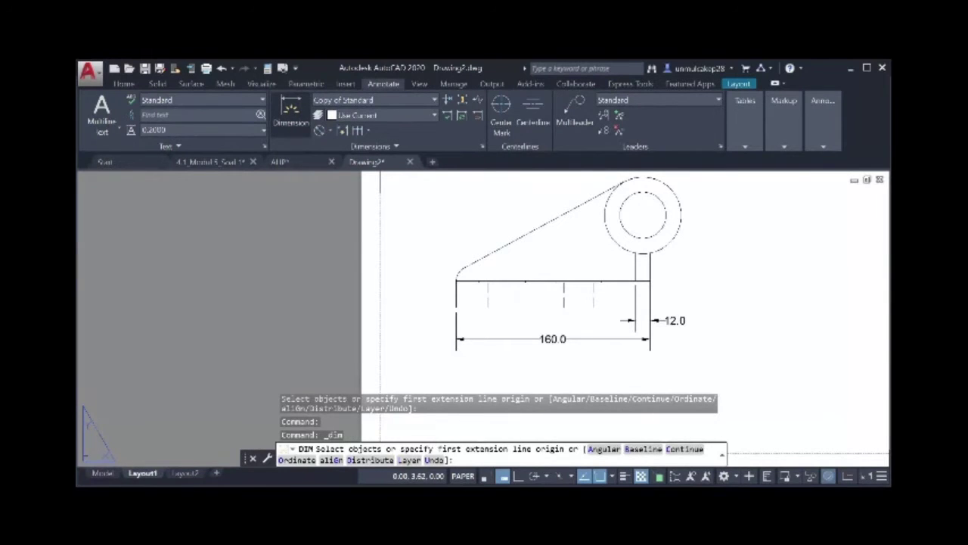
Dimension the vertical distance from the circles' centre to the base's bottom edge in the front view.
left_click(650, 307)
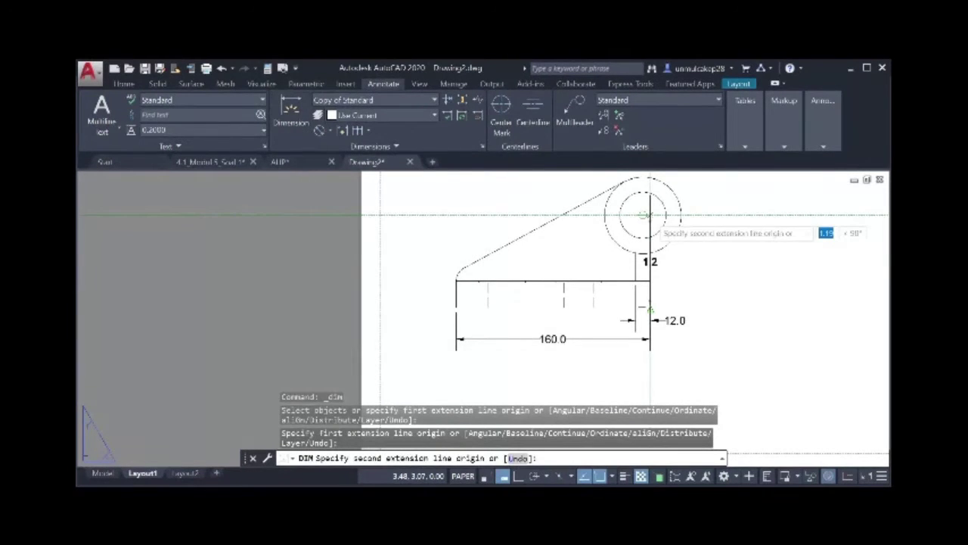
key("Escape")
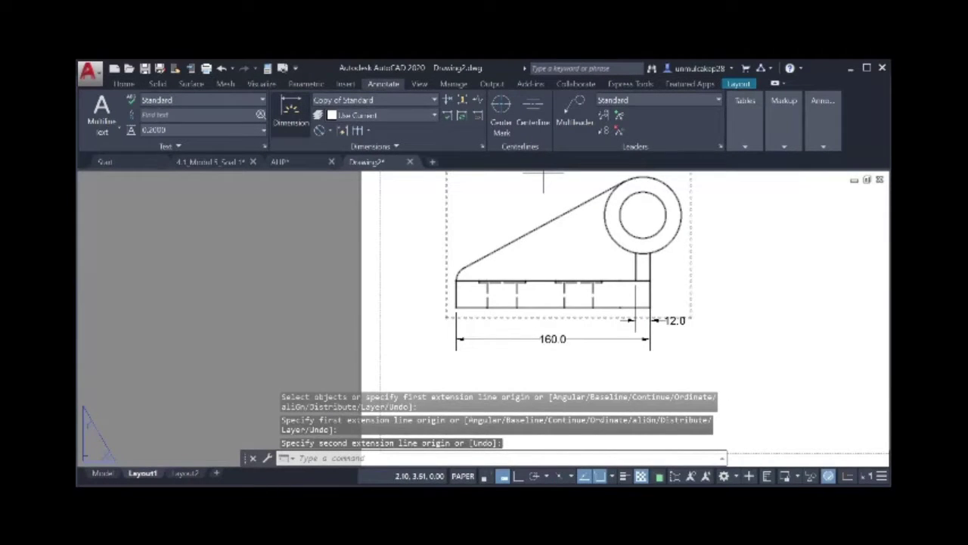
key("Return")
left_click(642, 216)
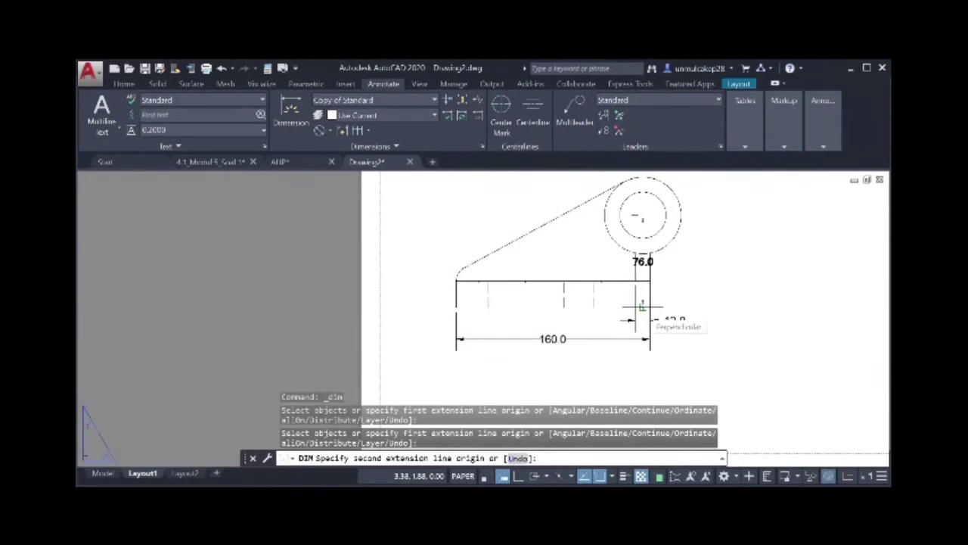
left_click(643, 307)
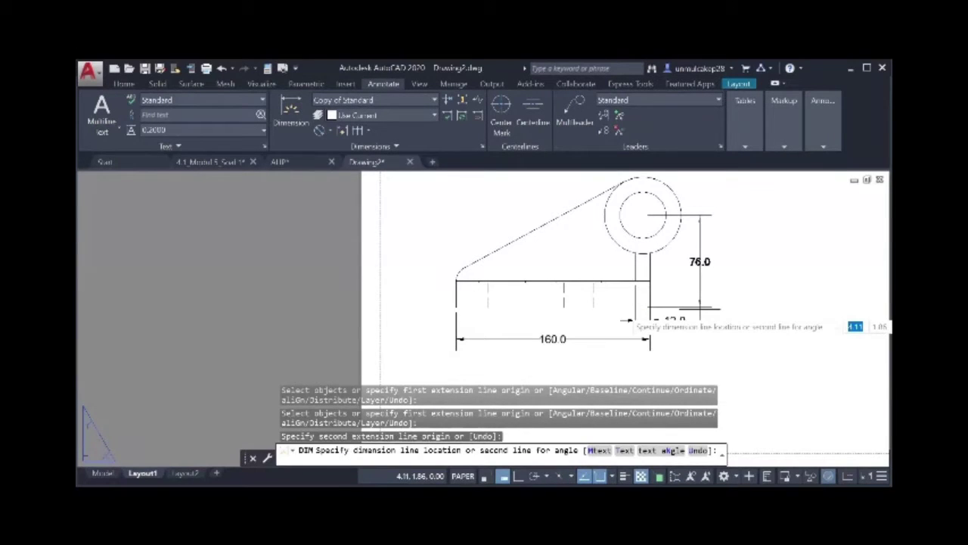
left_click(628, 321)
Add a diameter dimension to the inner circle, placing its text above and to the right of the circles.
right_click(804, 333)
left_click(809, 392)
left_click_drag(809, 393, 800, 434)
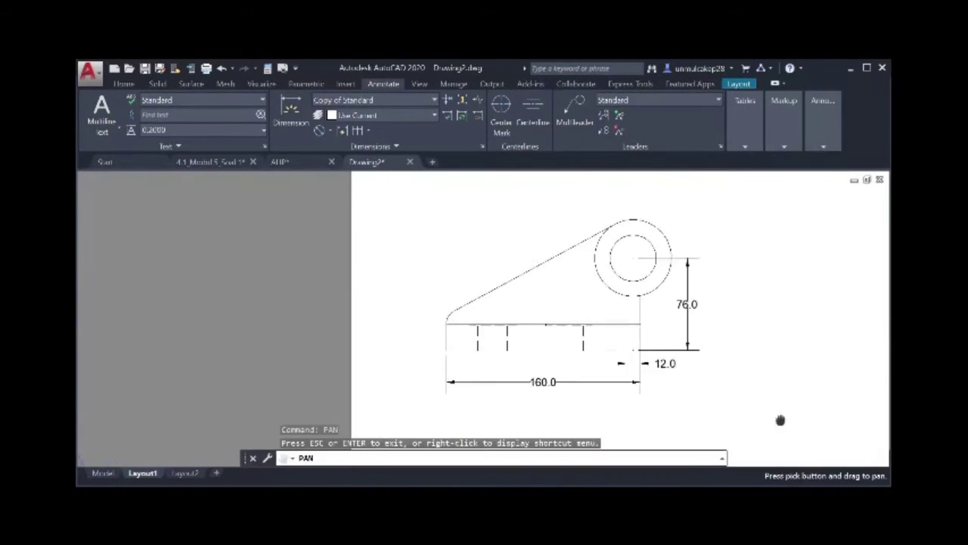
left_click_drag(776, 325, 772, 335)
key("Escape")
type("d")
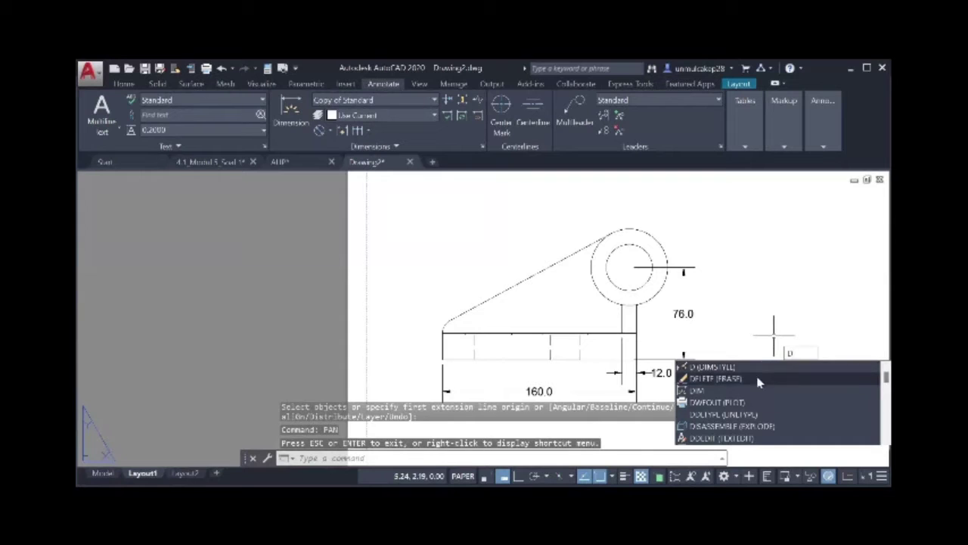
key("Return")
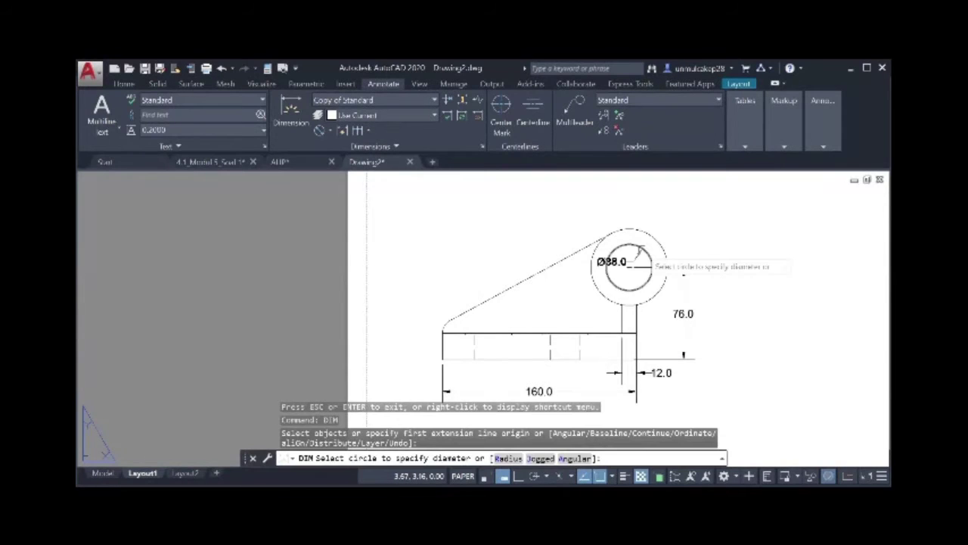
left_click(648, 261)
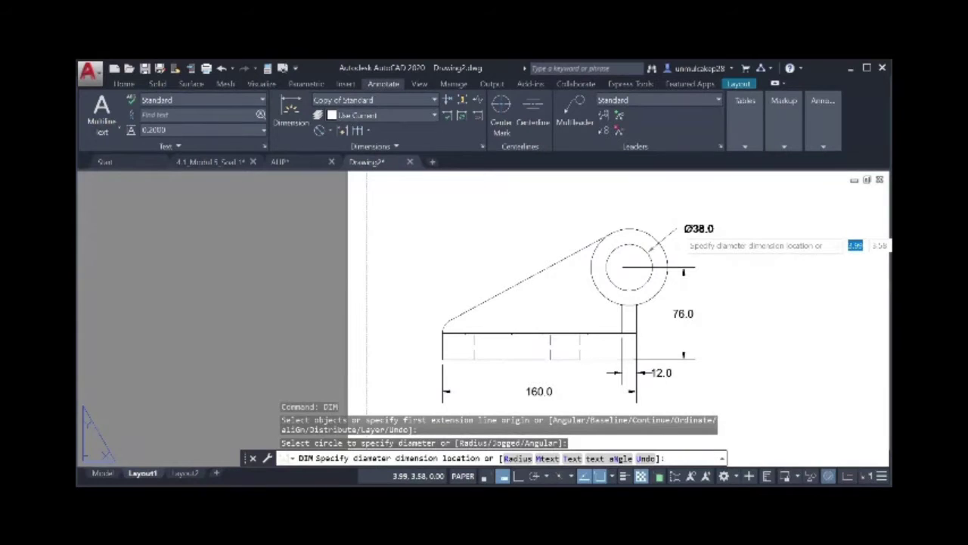
left_click(678, 233)
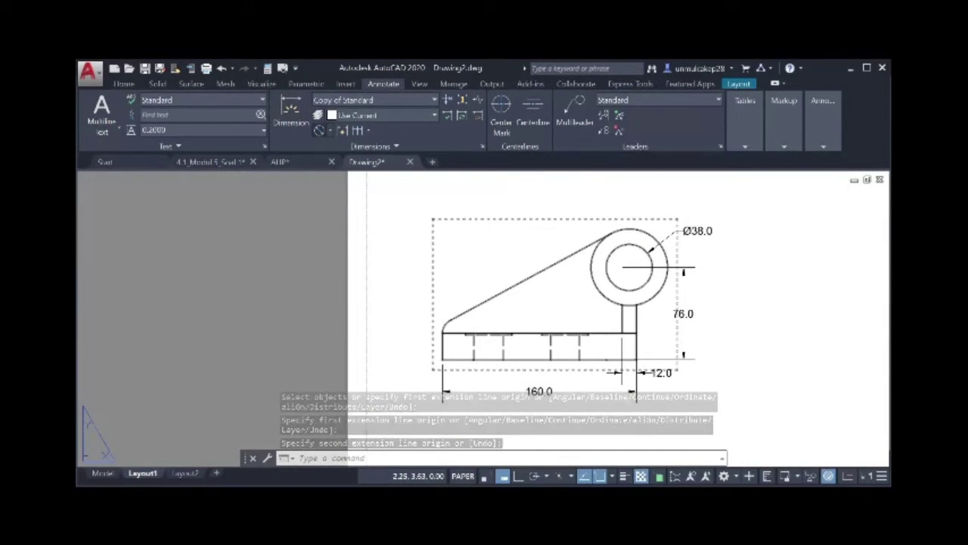
Dimension the outer circle's diameter and the horizontal offset from the circles' centre to the bracket's right edge.
key("Return")
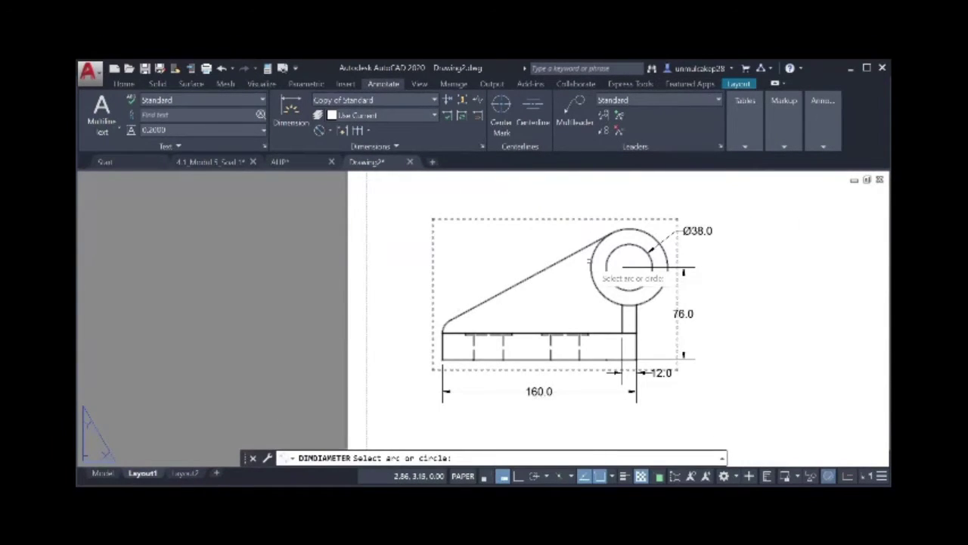
left_click(591, 261)
left_click(596, 213)
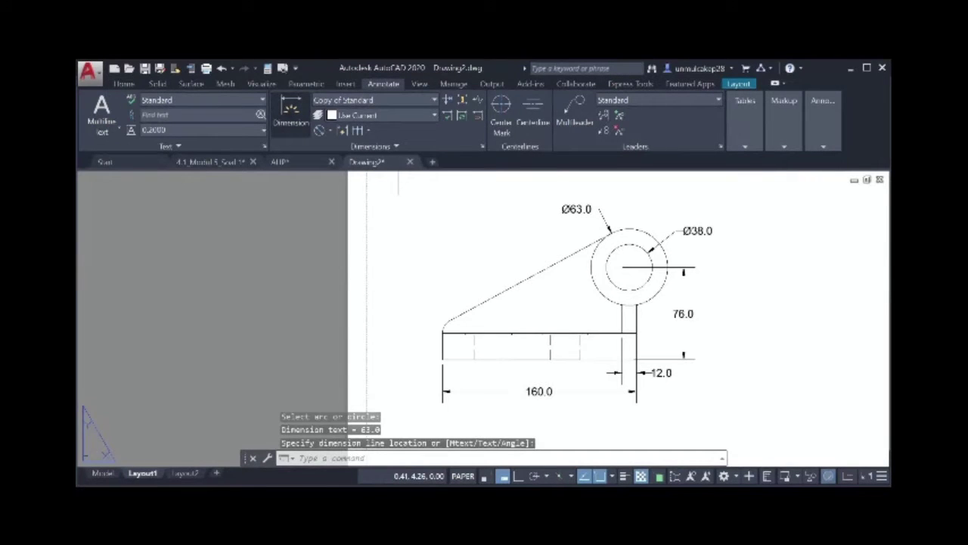
type("dim")
key("Return")
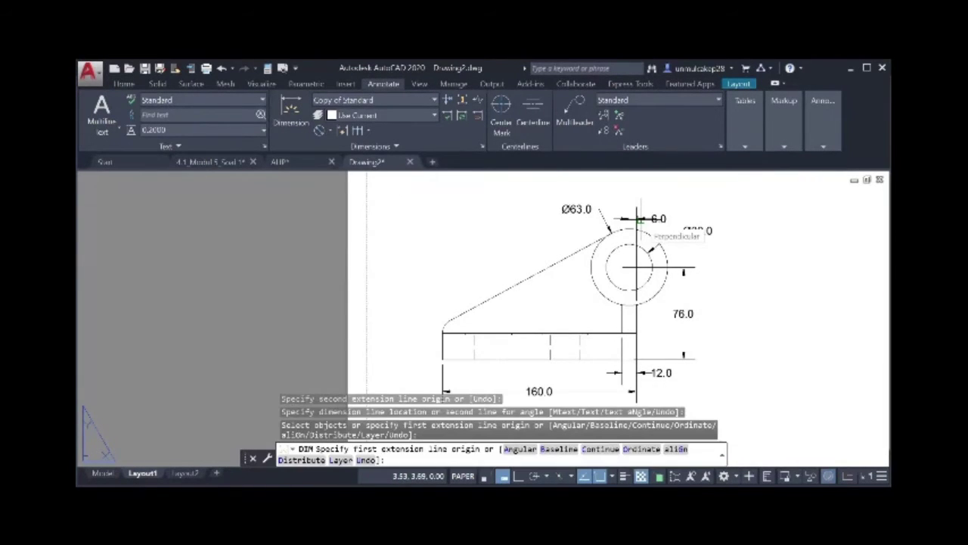
Add a radius dimension to the rounded corner at the left end of the front view.
left_click(324, 131)
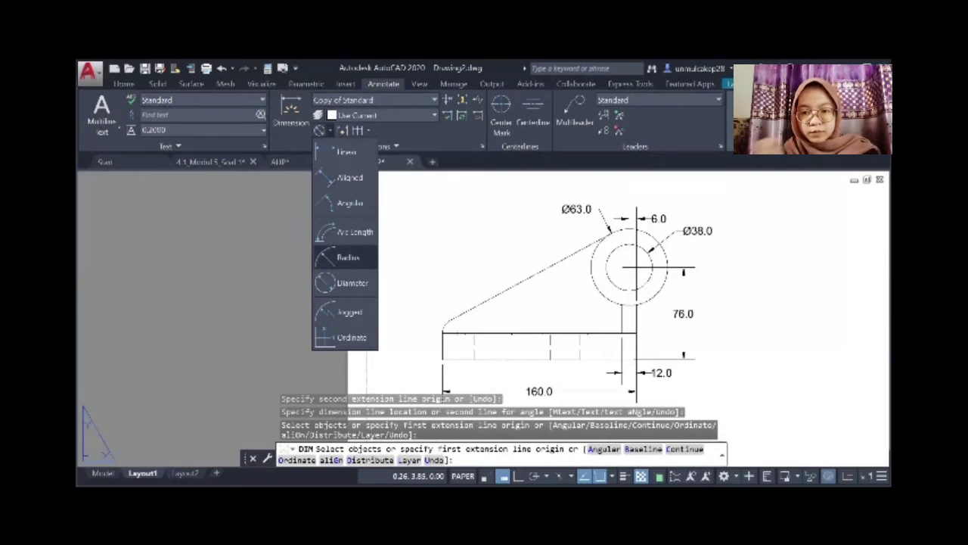
left_click(346, 257)
left_click(446, 323)
left_click(408, 312)
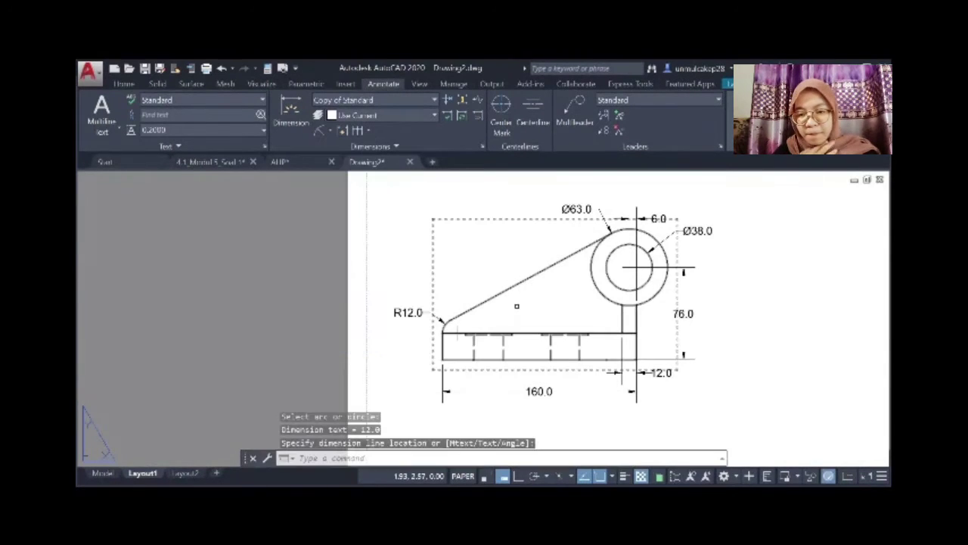
Dimension the side view: the horizontal offsets on both sides of the upper block and the height and width of the base.
scroll(780, 339, "down", 1)
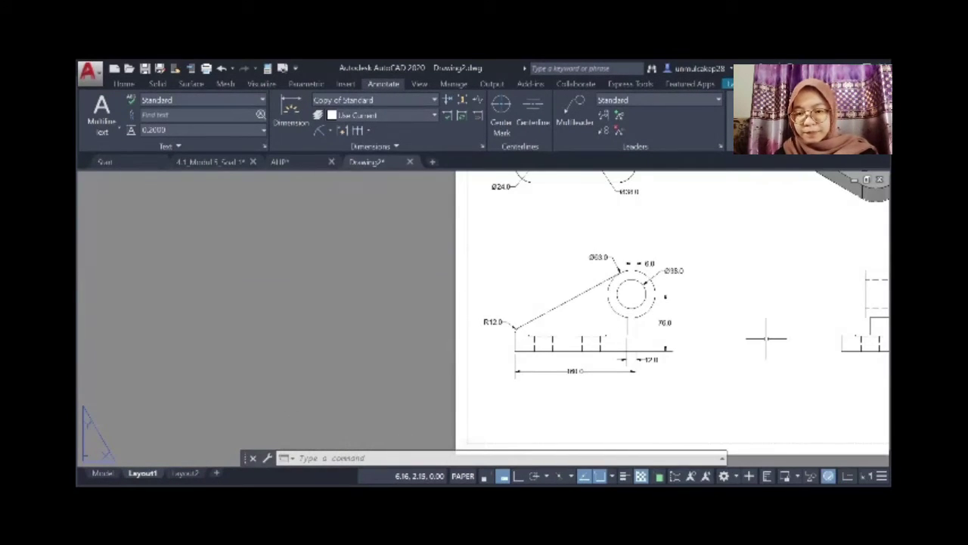
right_click(766, 343)
left_click(794, 382)
left_click_drag(857, 341, 529, 380)
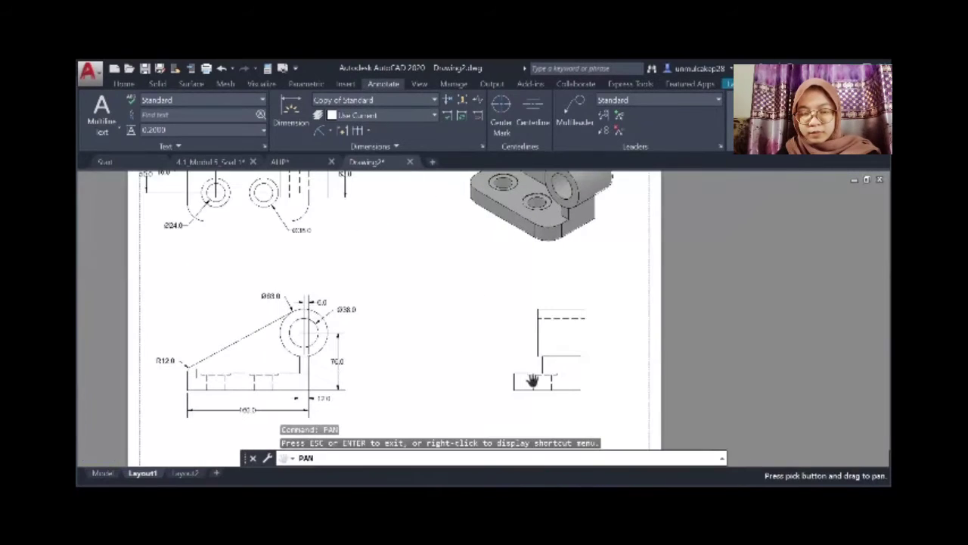
scroll(514, 382, "up", 2)
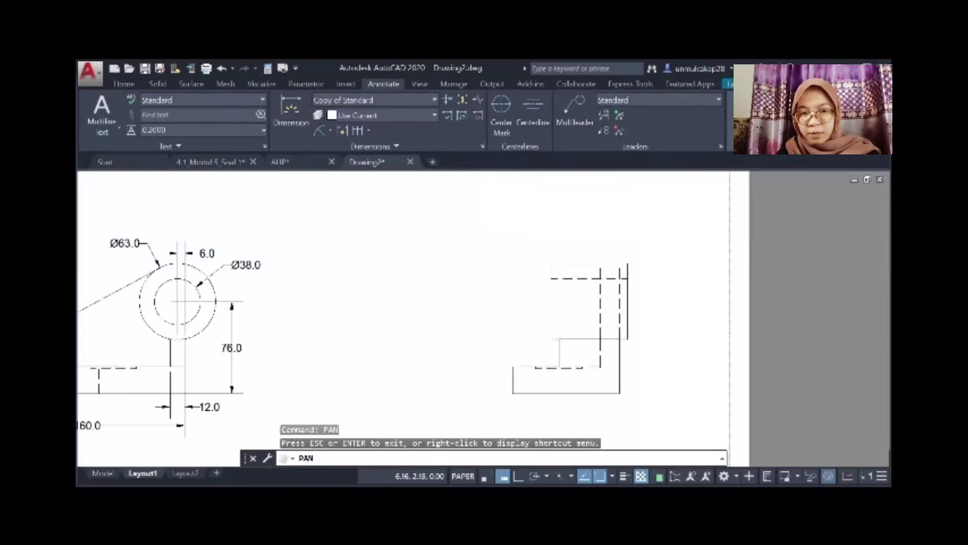
left_click(291, 110)
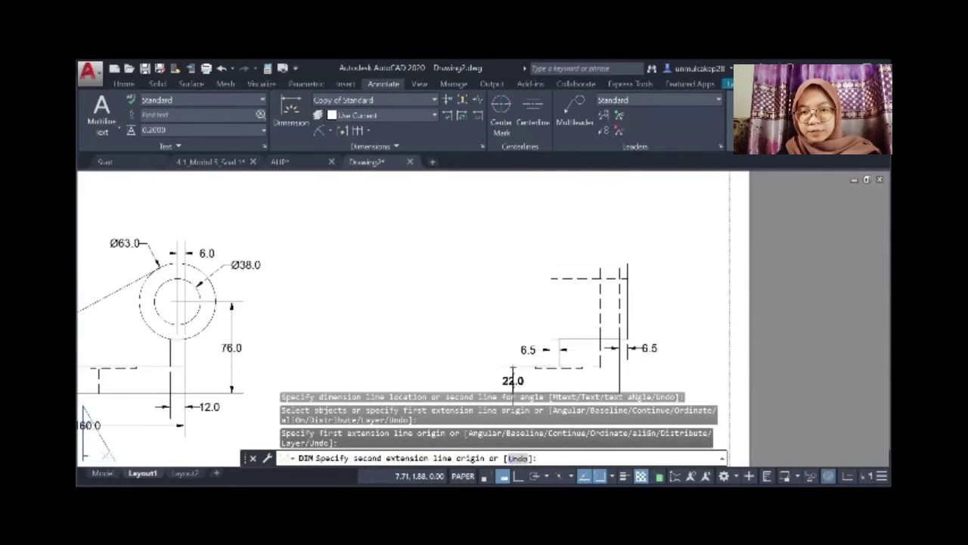
key("Escape")
left_click(473, 304)
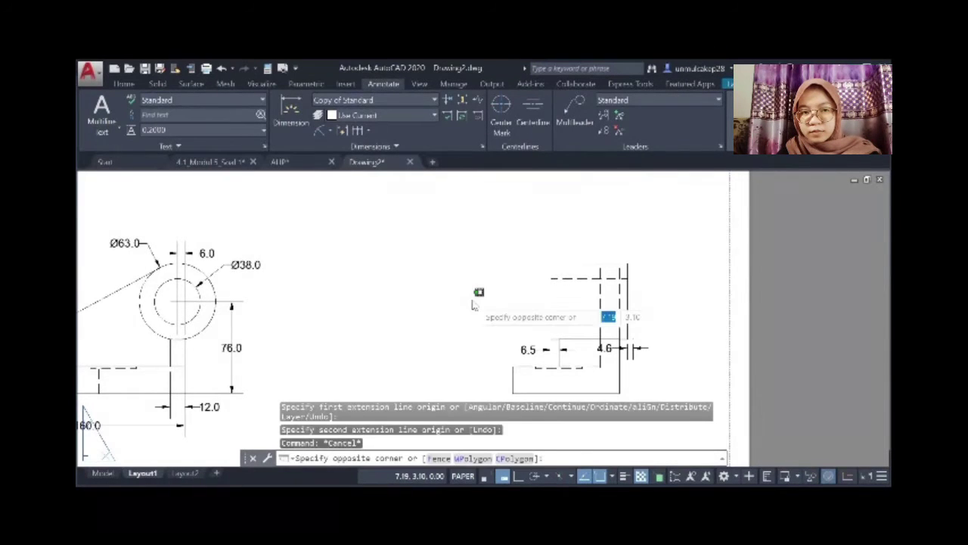
key("Escape")
type("p")
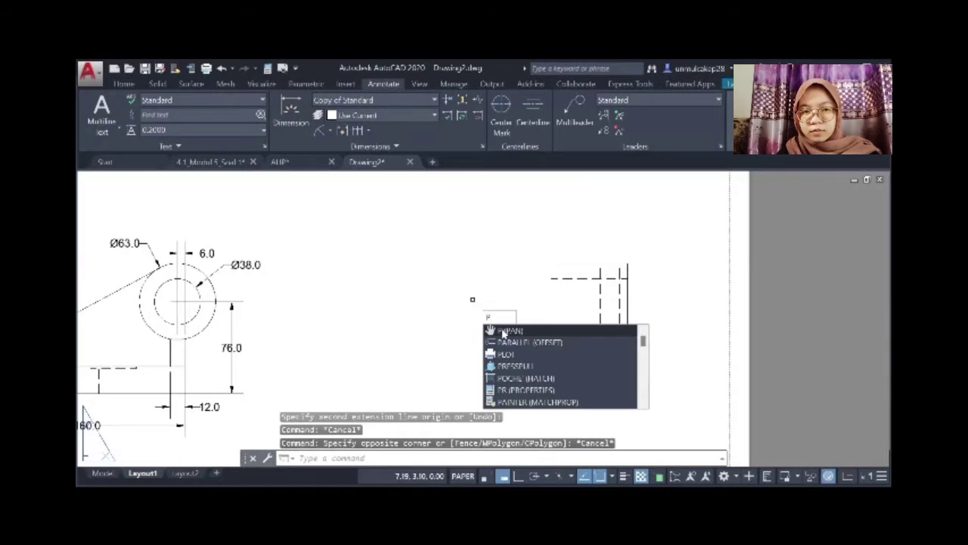
key("Return")
left_click_drag(530, 345, 432, 292)
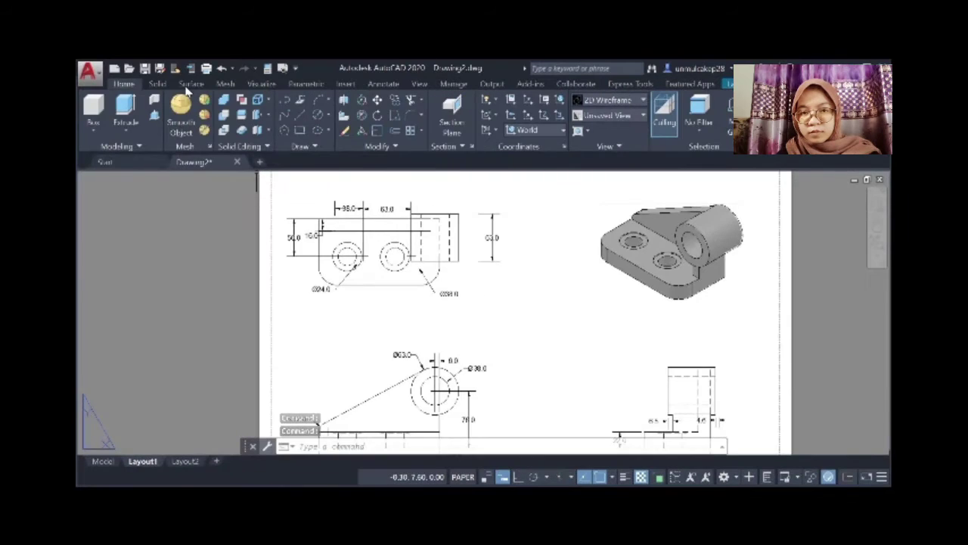
Open the title block drawing, select its whole frame and title block, and copy them with a base point.
key("ctrl+o")
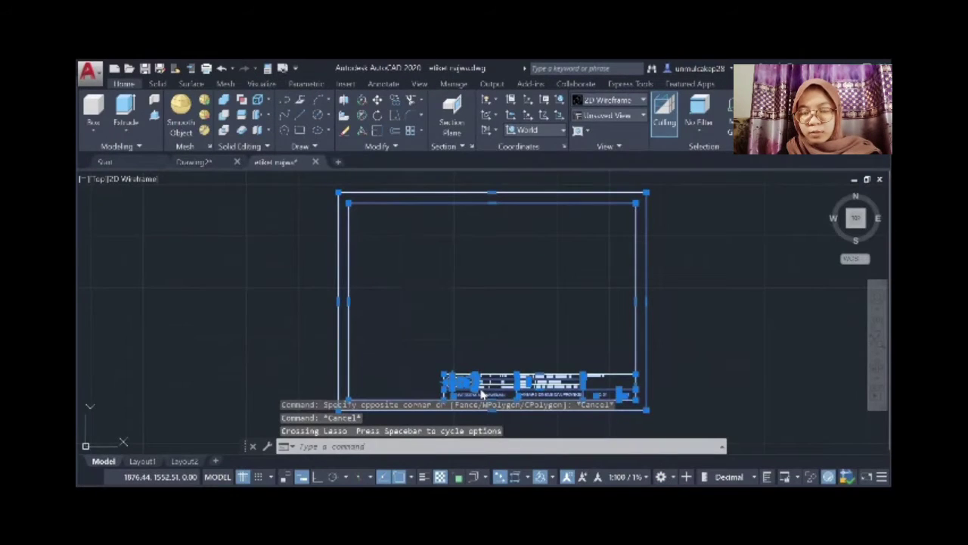
right_click(482, 393)
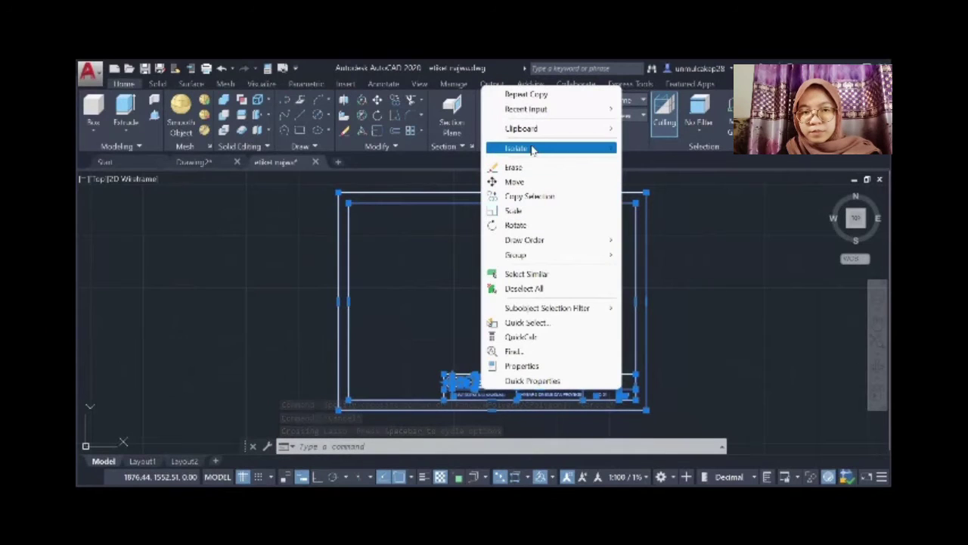
mouse_move(534, 135)
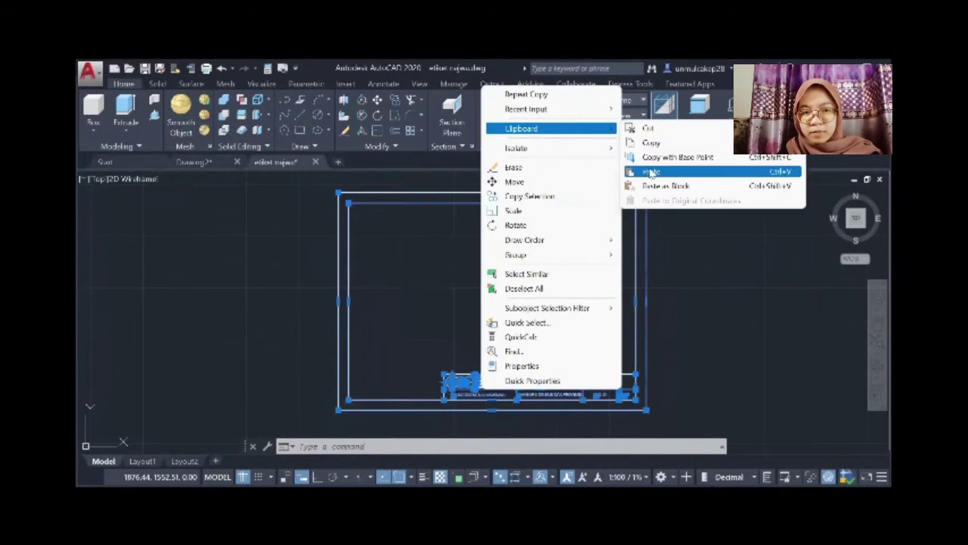
left_click(653, 157)
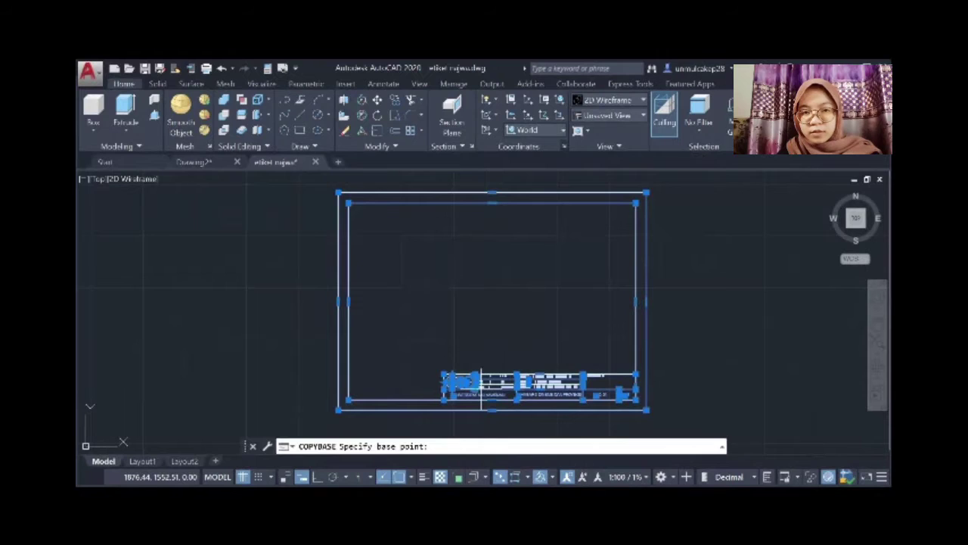
Return to Drawing2's layout and paste the copied frame and title block as a block beside the sheet.
left_click(197, 162)
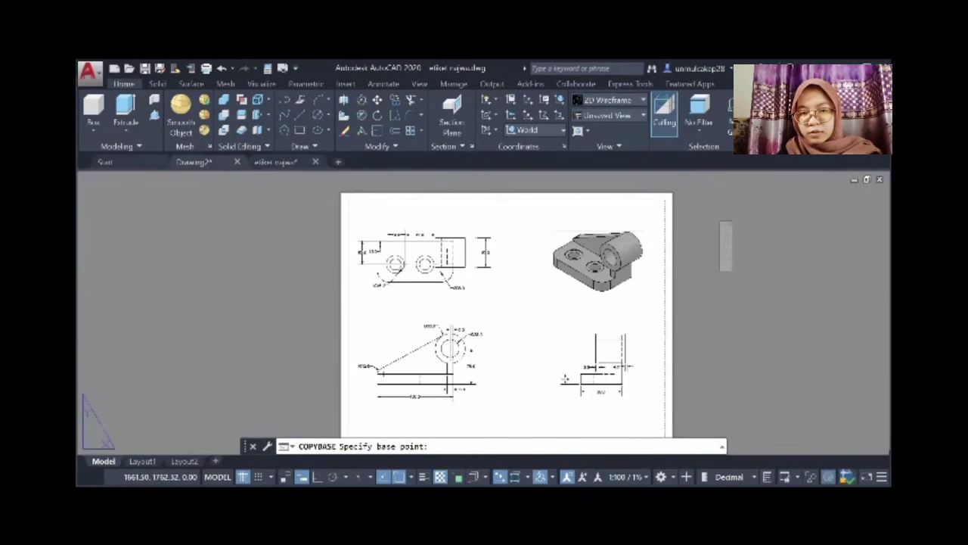
right_click(433, 304)
mouse_move(494, 270)
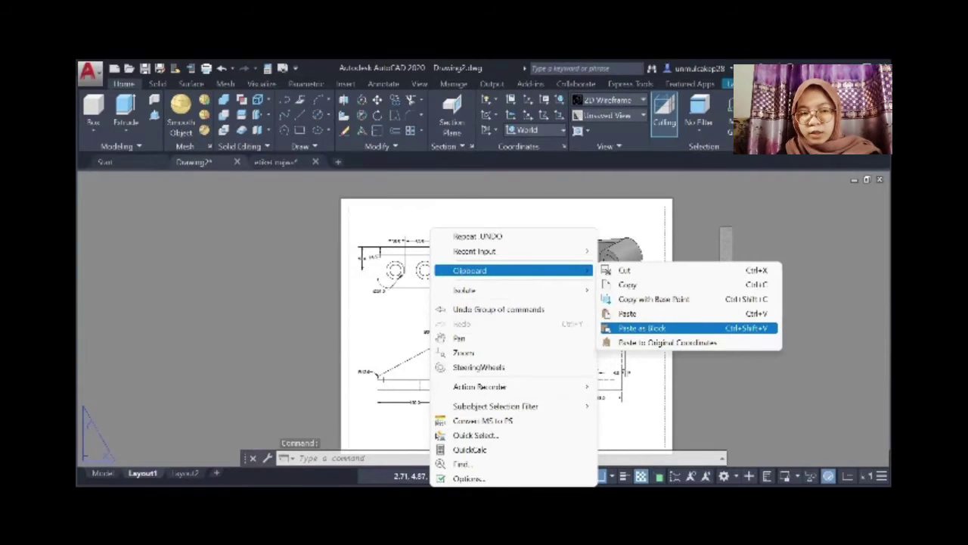
left_click(641, 328)
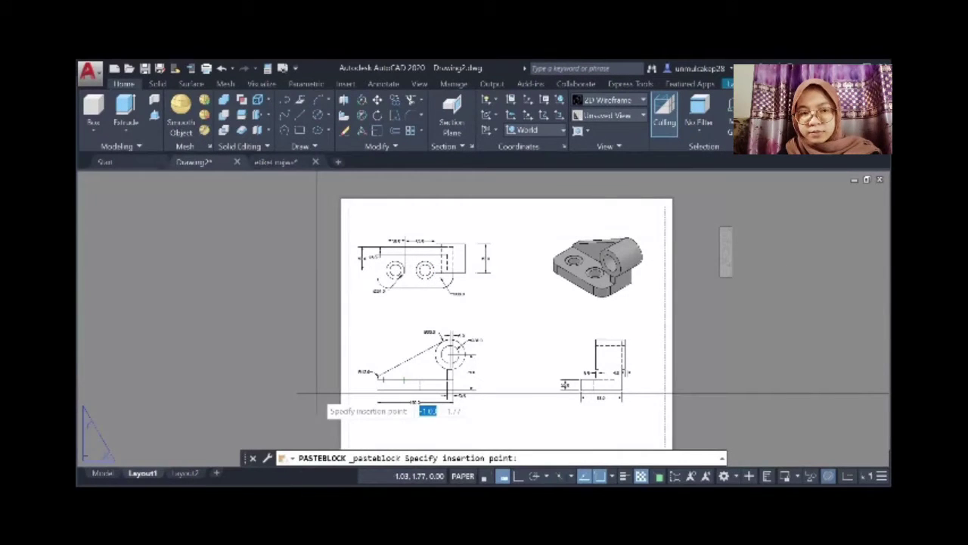
left_click(296, 415)
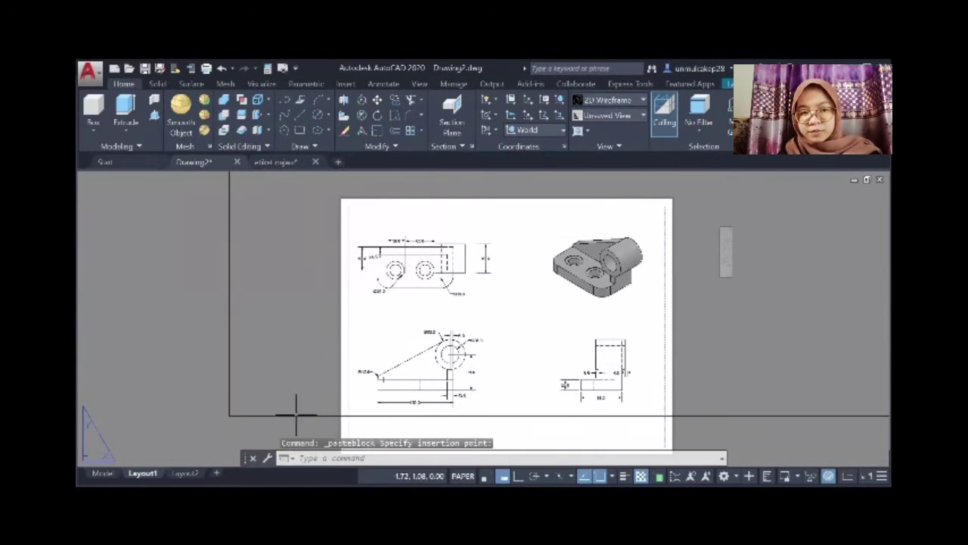
Scale down the pasted frame block and move it onto the layout sheet around the drawing views.
left_click(295, 415)
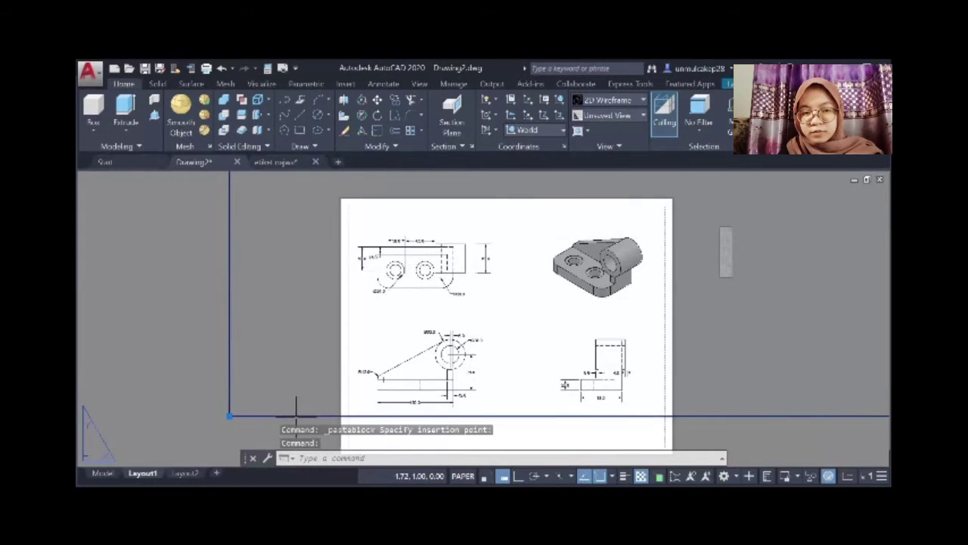
scroll(296, 415, "down", 2)
type("m")
key("Return")
left_click(382, 327)
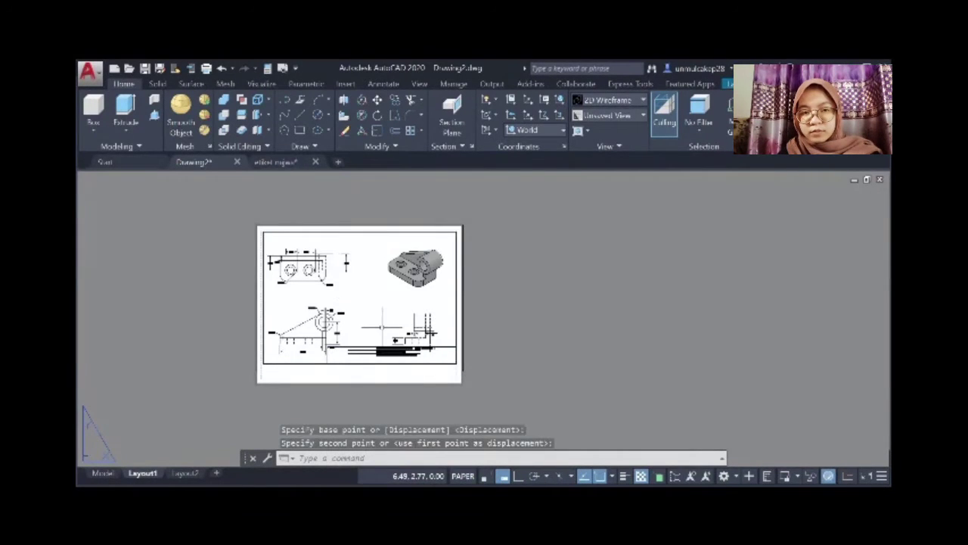
key("Escape")
Move the frame block on the sheet so that its border encloses the views and its title block lies below them.
scroll(382, 327, "up", 2)
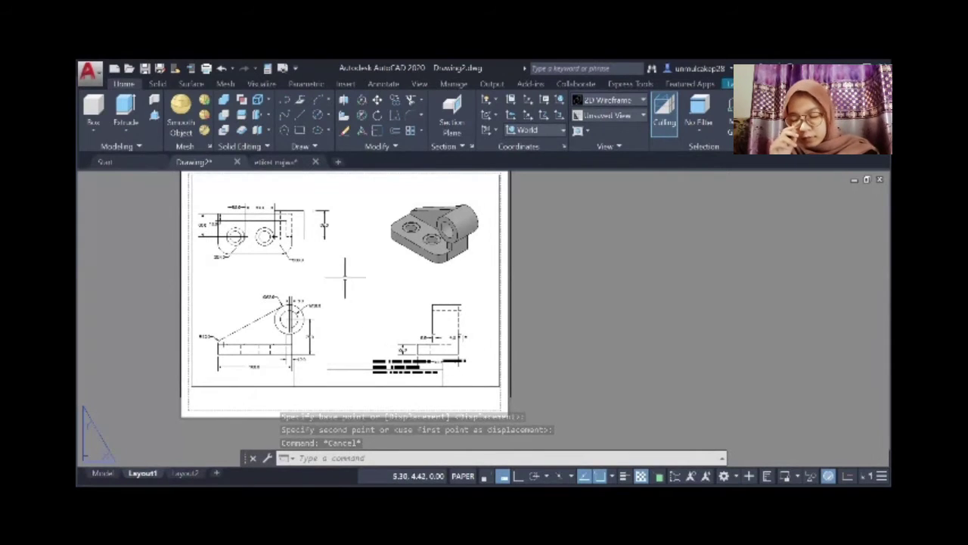
scroll(385, 323, "down", 3)
key("Return")
left_click(431, 270)
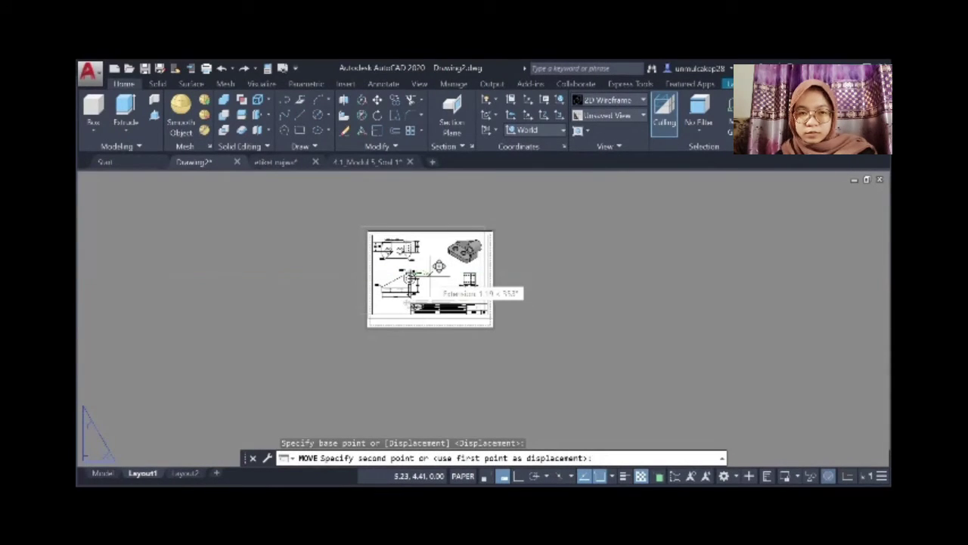
left_click(411, 277)
scroll(488, 272, "up", 5)
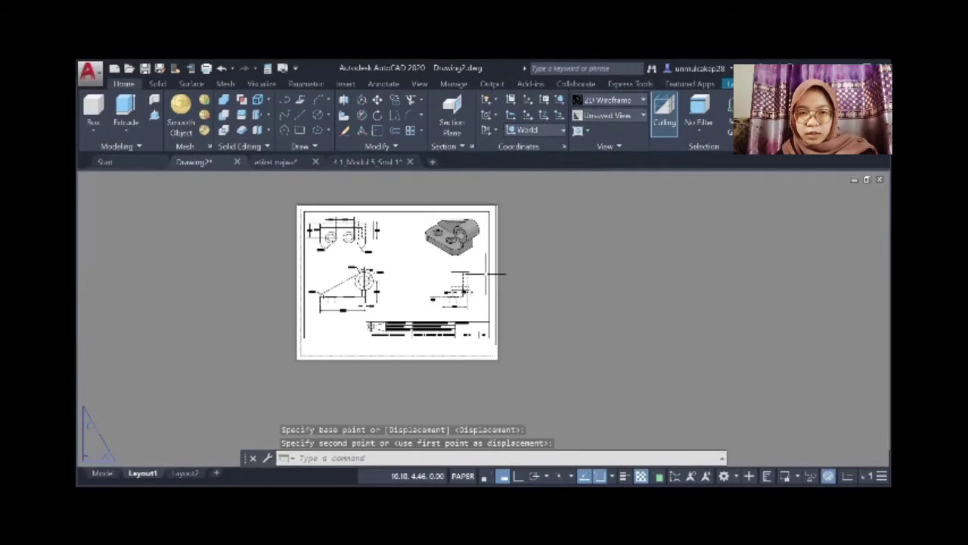
scroll(486, 274, "down", 4)
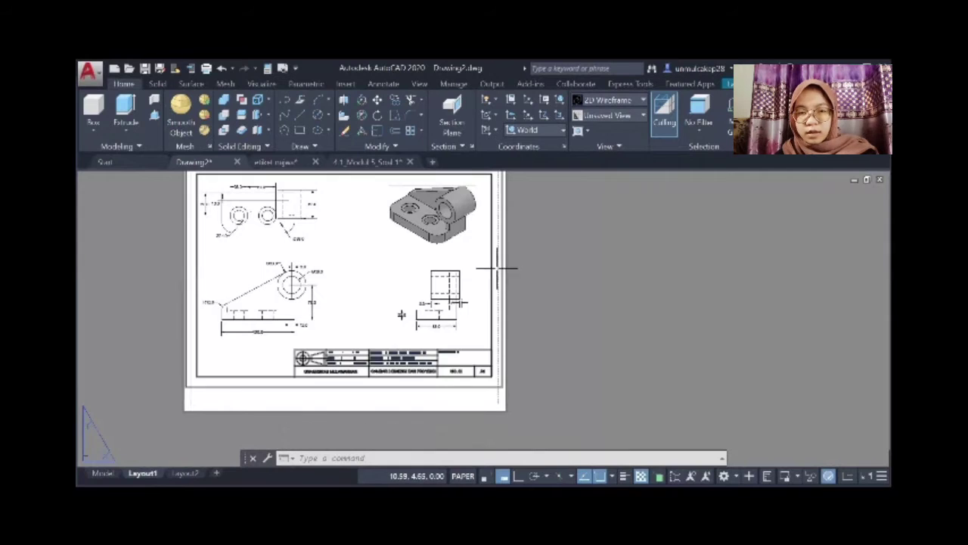
Plot Layout1 to PDF with the acad.ctb plot style table and apply the plot settings to the layout.
left_click(493, 269)
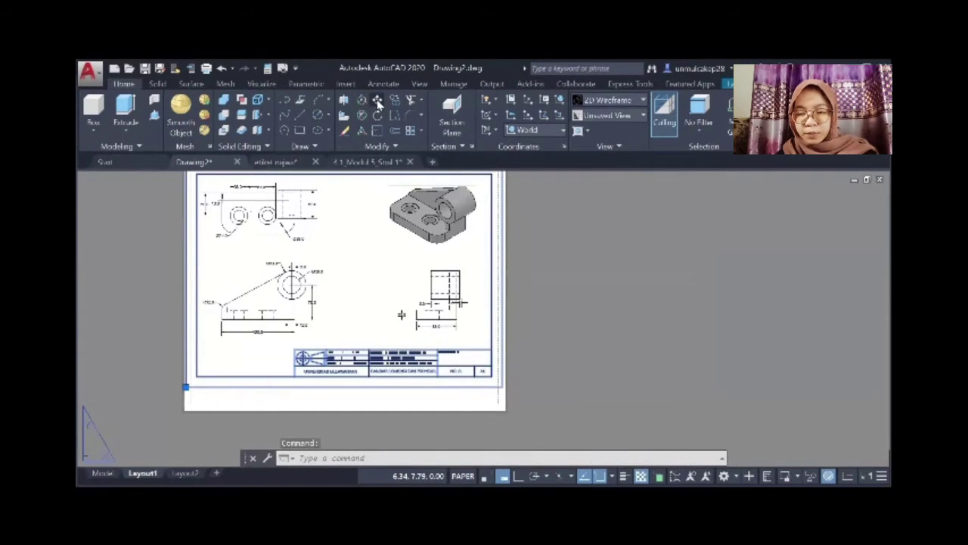
left_click(402, 315)
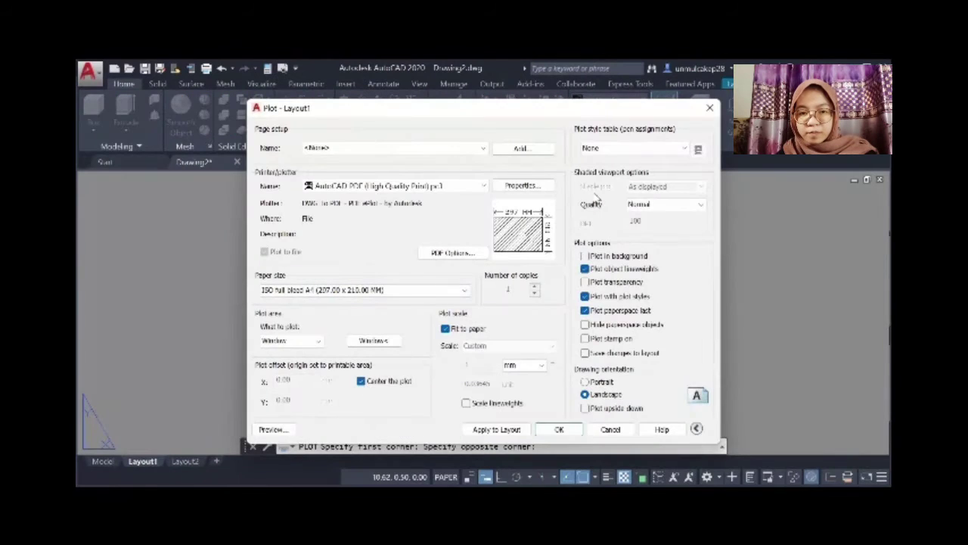
left_click(675, 150)
left_click(676, 176)
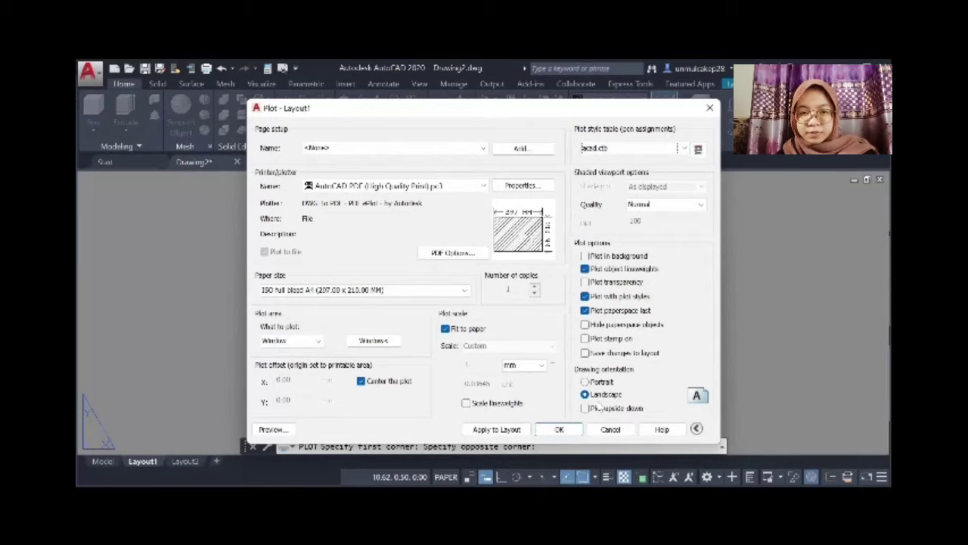
left_click(497, 430)
left_click(559, 429)
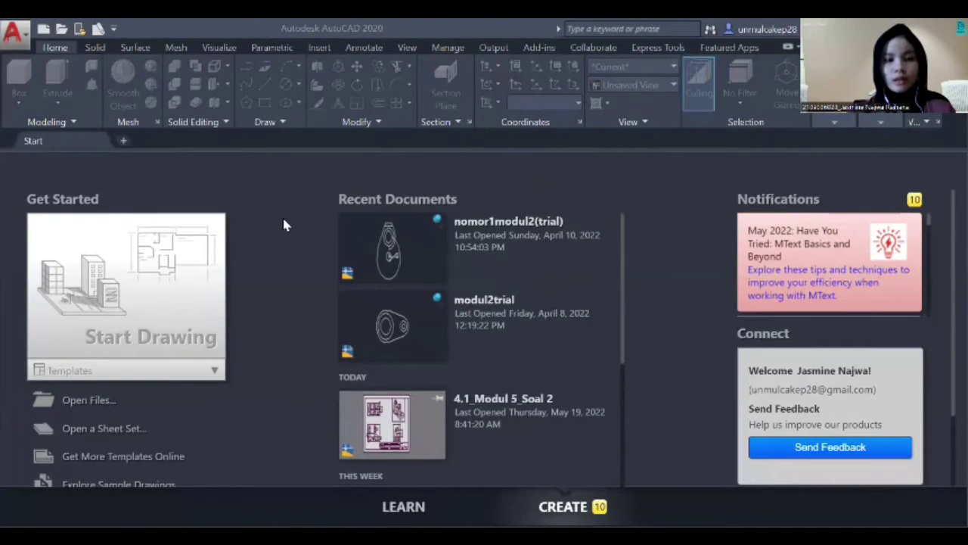
Start a new drawing with 0.00 length precision and millimeters as insertion units, and check that the workspace is 3D Modeling.
left_click(144, 293)
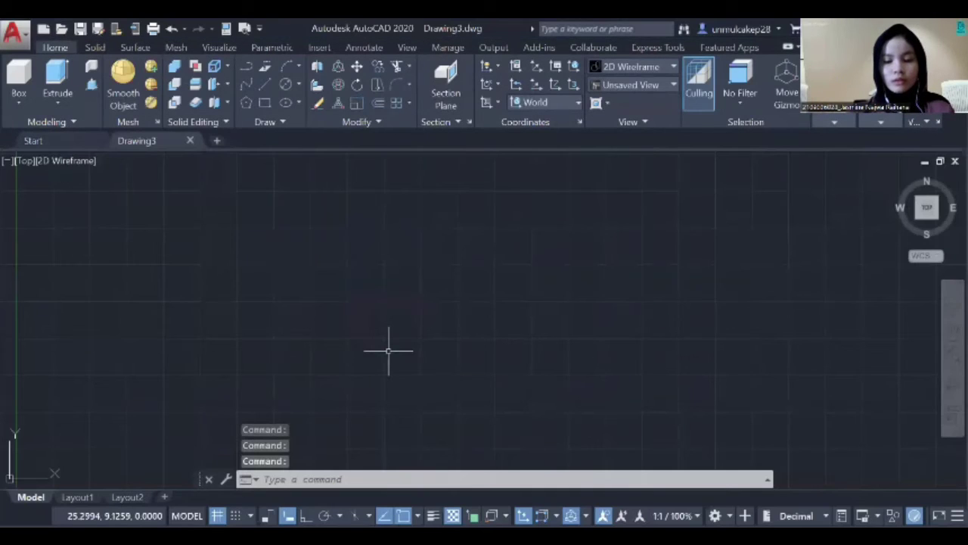
type("UNITS")
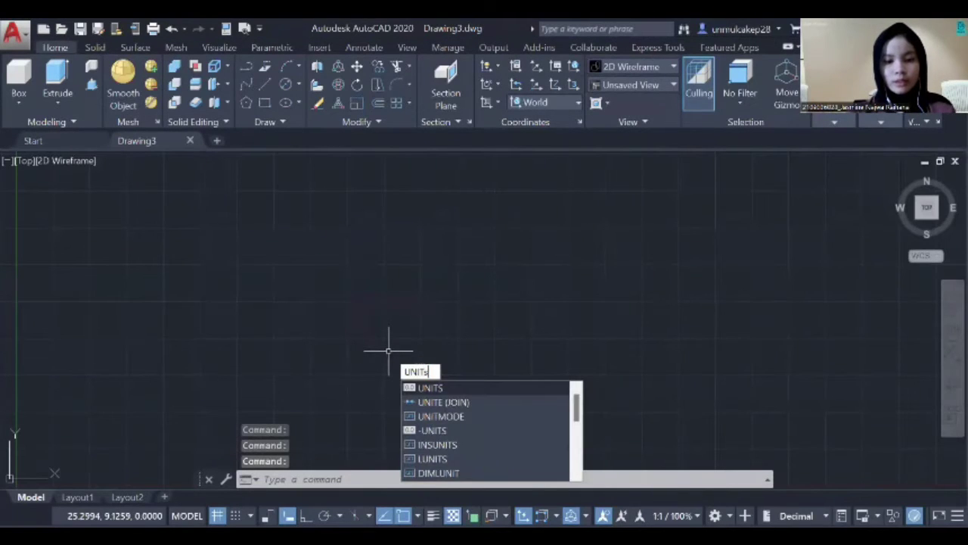
key("Return")
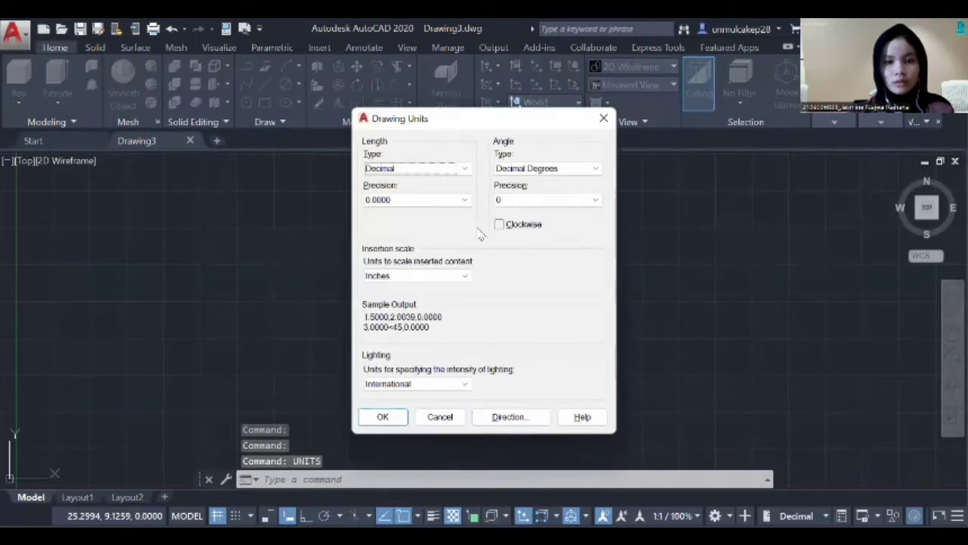
left_click(465, 200)
left_click(449, 233)
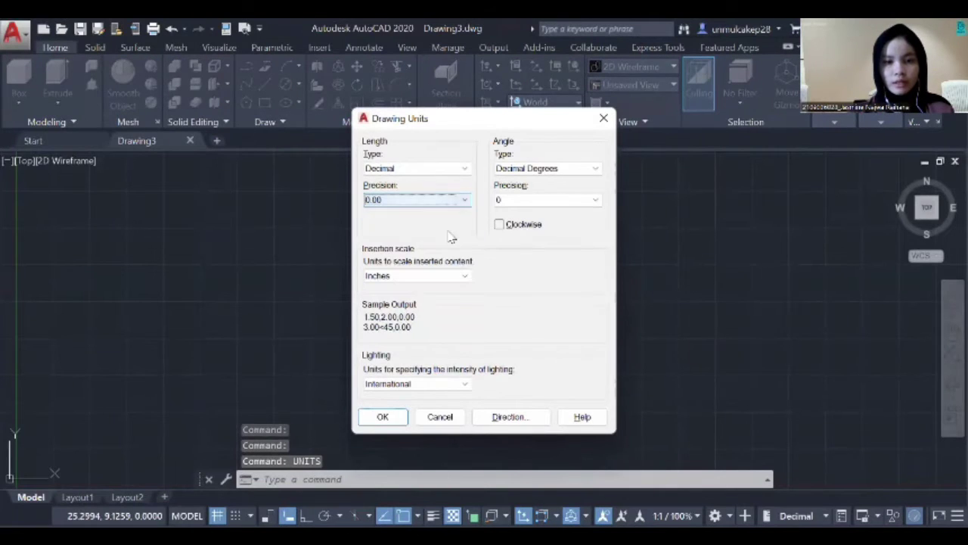
left_click(460, 278)
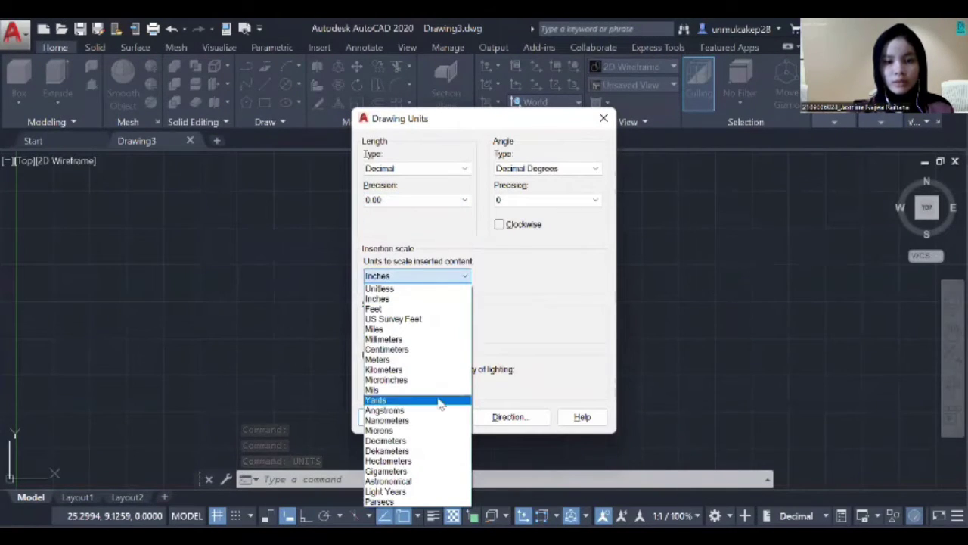
left_click(445, 341)
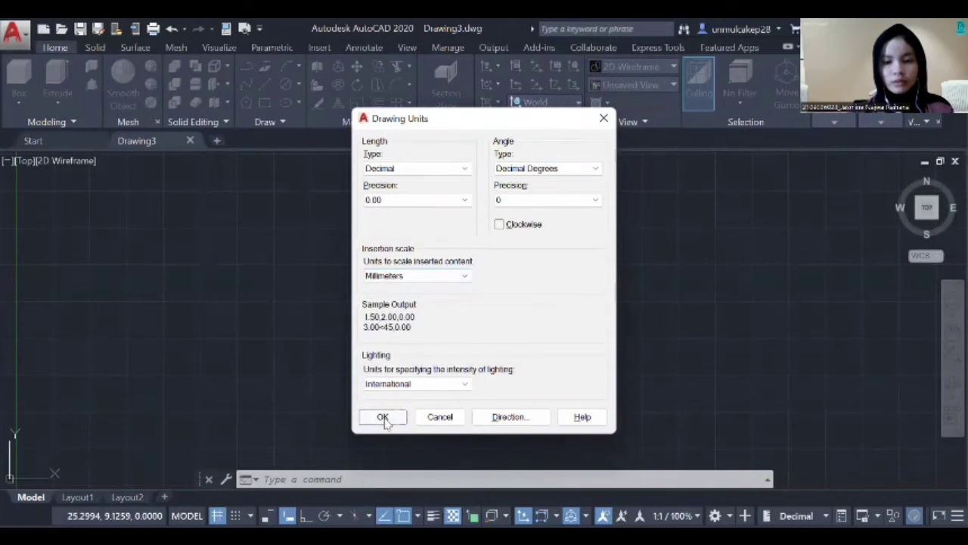
left_click(384, 417)
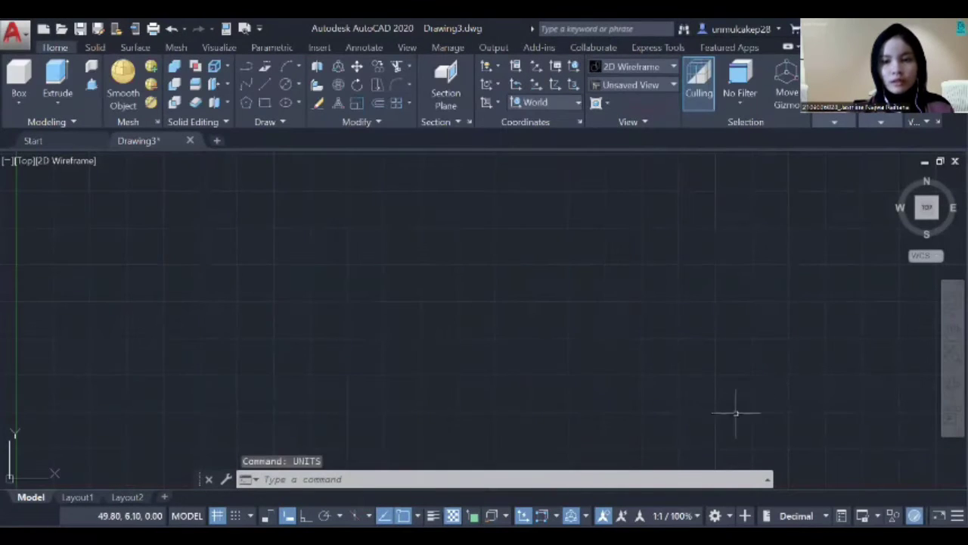
left_click(727, 508)
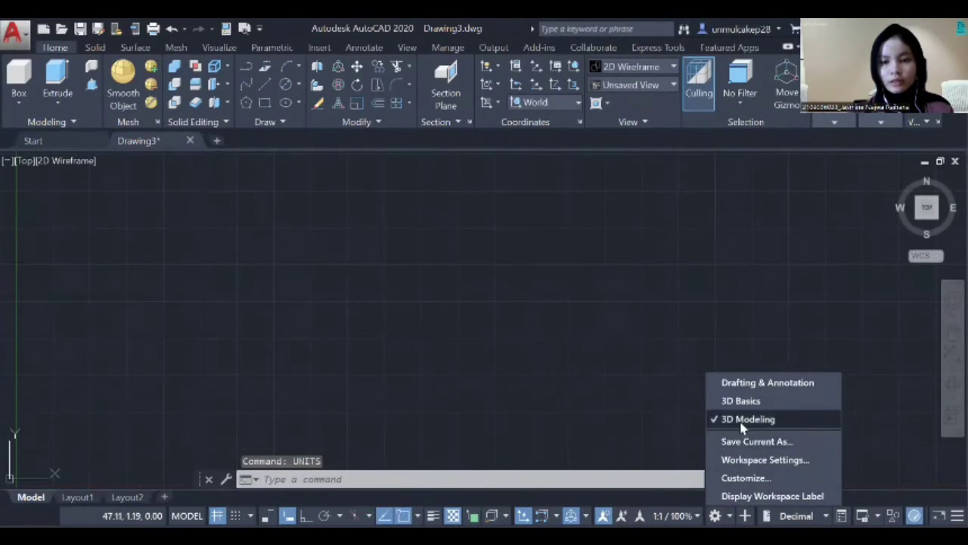
left_click(482, 341)
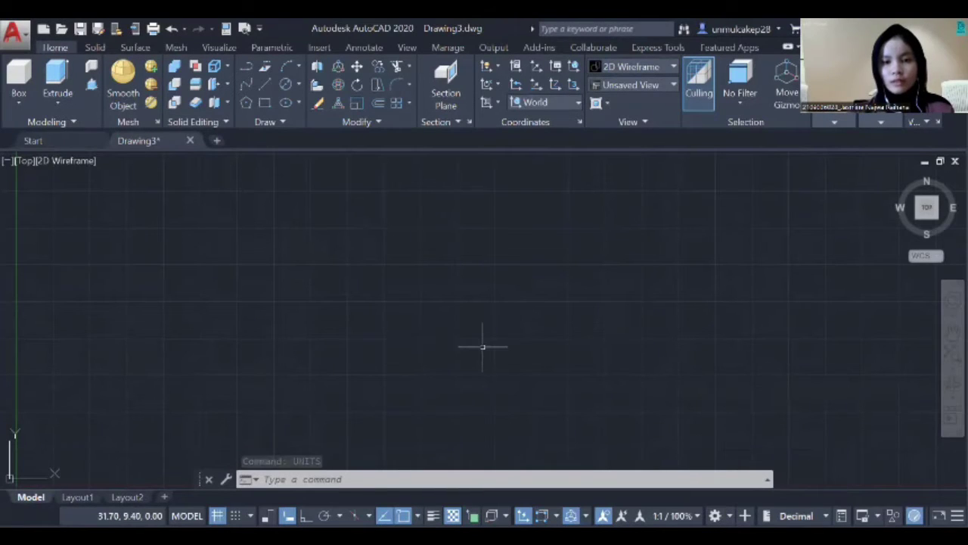
Draw a rectangle 128 mm wide and 64 mm high and fit it in view.
left_click(264, 103)
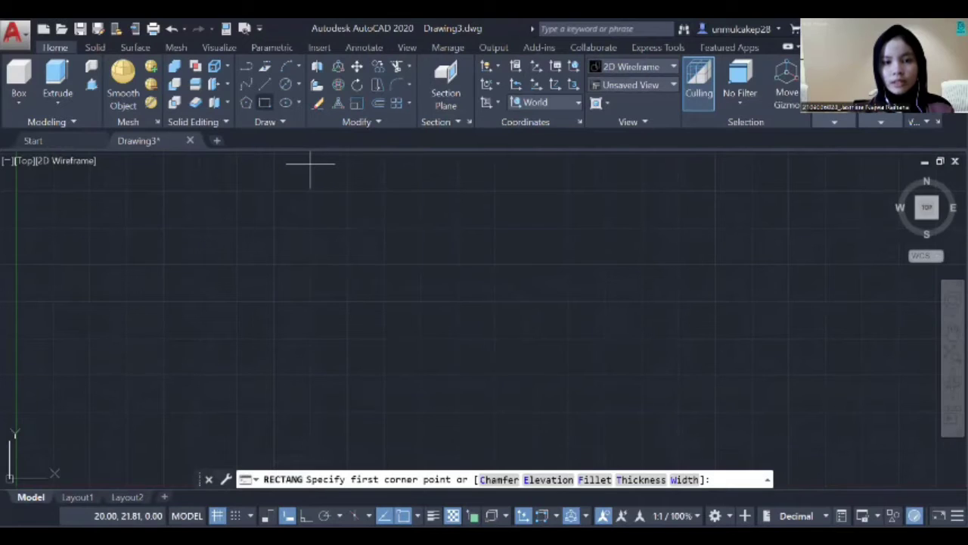
left_click(231, 219)
type("128")
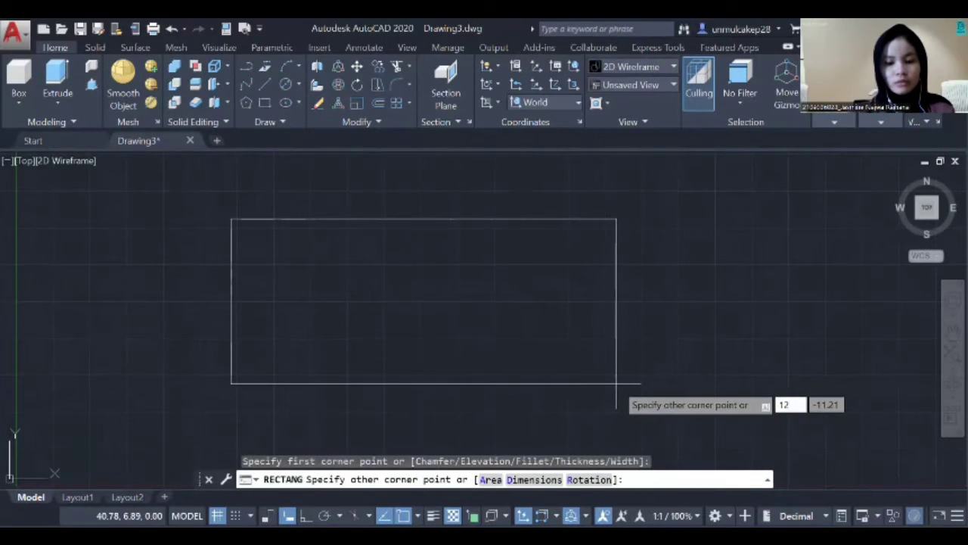
key("Tab")
type("64")
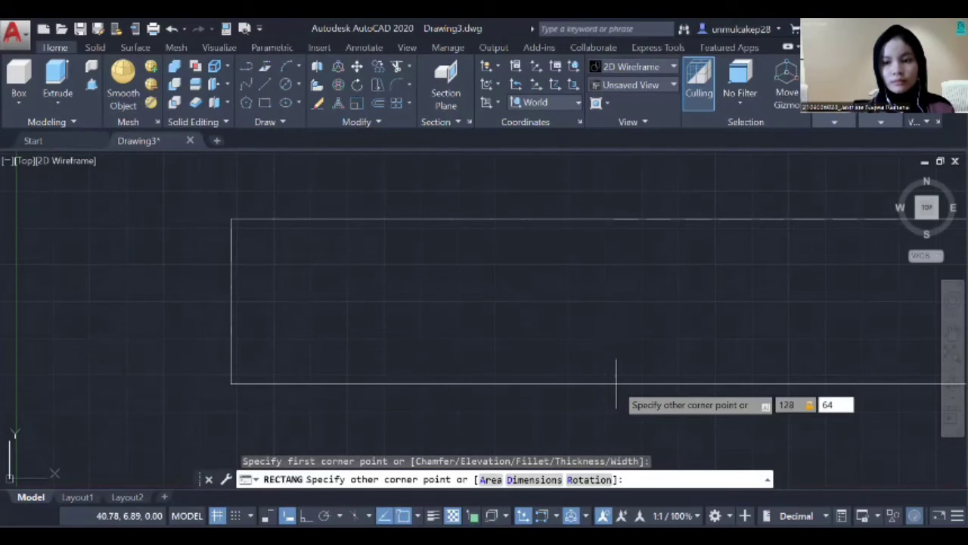
key("Return")
left_click(942, 362)
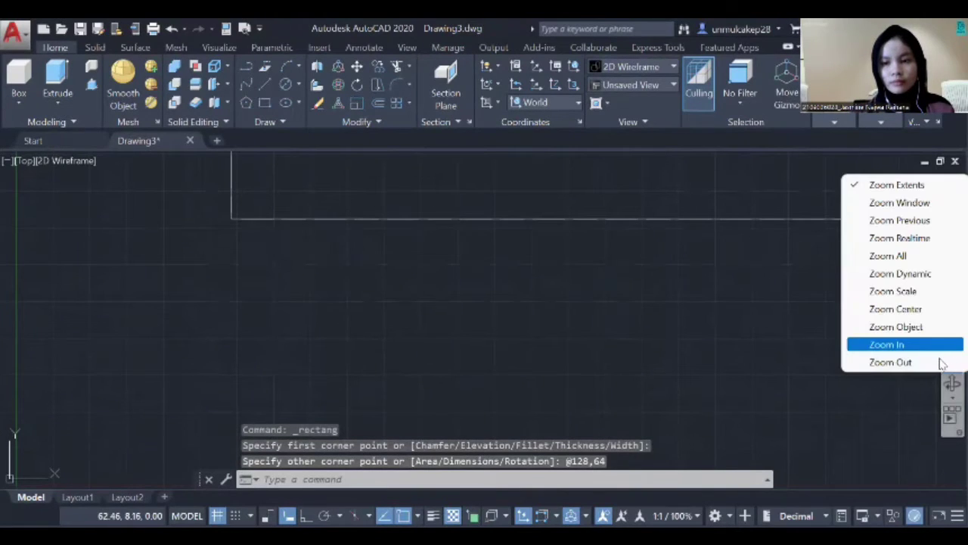
left_click(891, 362)
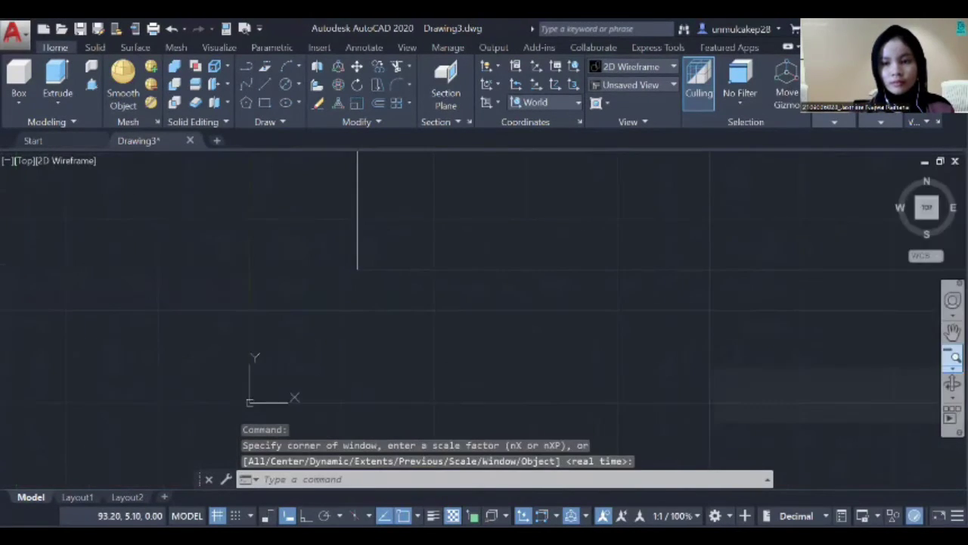
left_click(953, 332)
mouse_move(880, 311)
left_mouse_down()
mouse_move(754, 441)
mouse_move(724, 438)
left_mouse_up()
key("Escape")
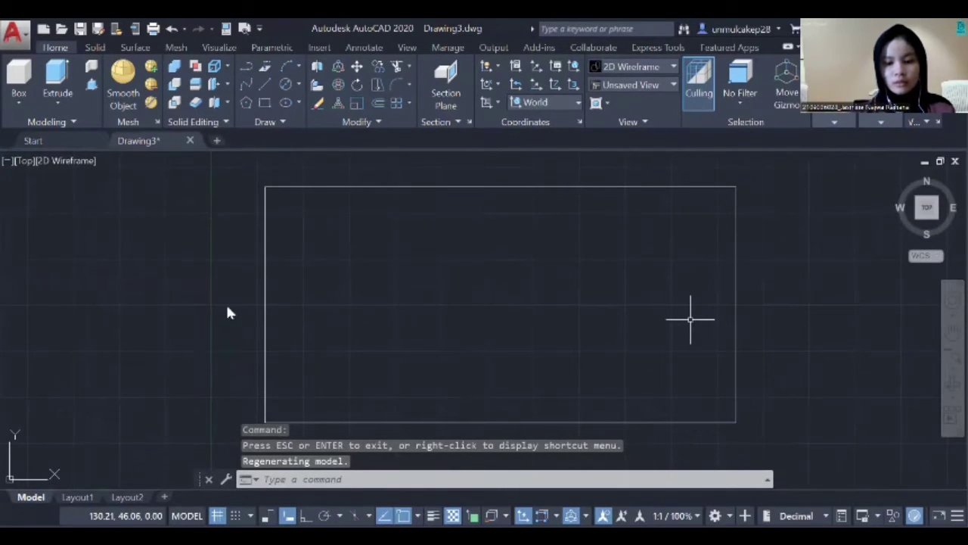
Draw a 128 mm horizontal centre line across the rectangle, starting from the midpoint of its right edge.
type("l")
key("Return")
left_click(735, 305)
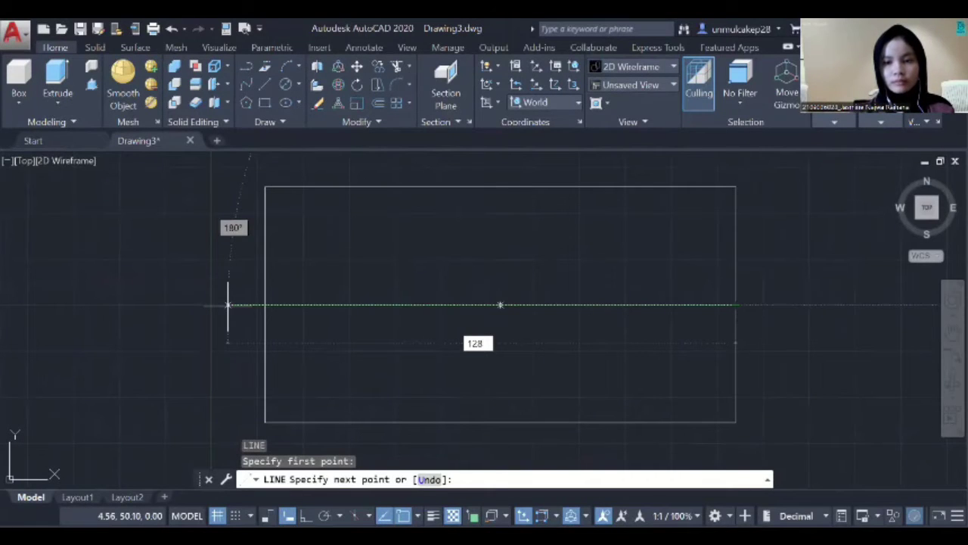
key("Return")
key("Return")
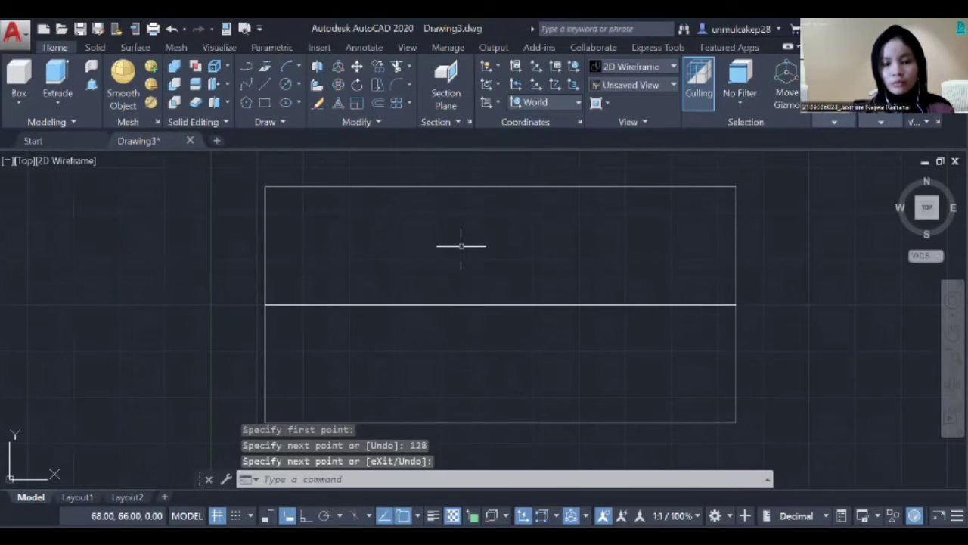
Try drawing a 36 mm vertical line to the right of the rectangle without Ortho mode.
key("Return")
left_click(810, 261)
type("36")
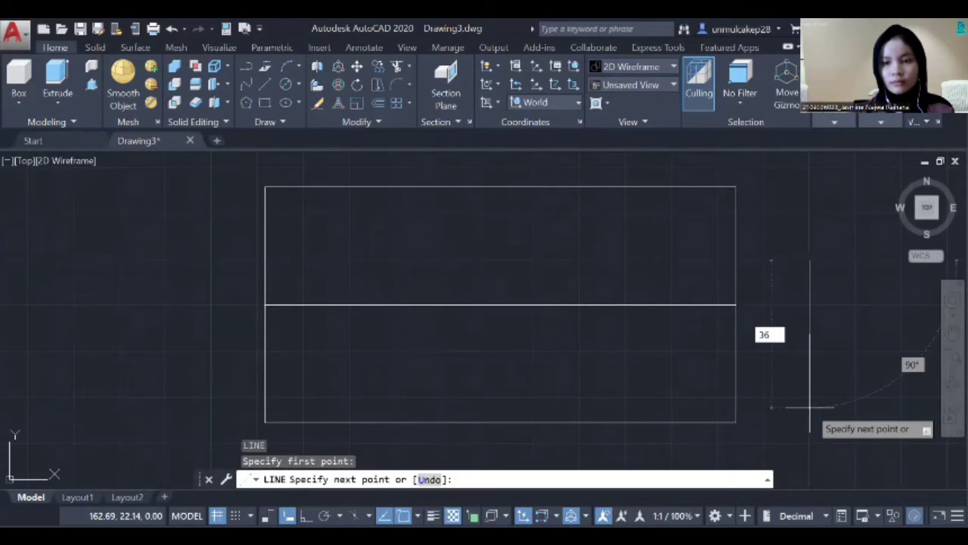
key("Return")
key("Return")
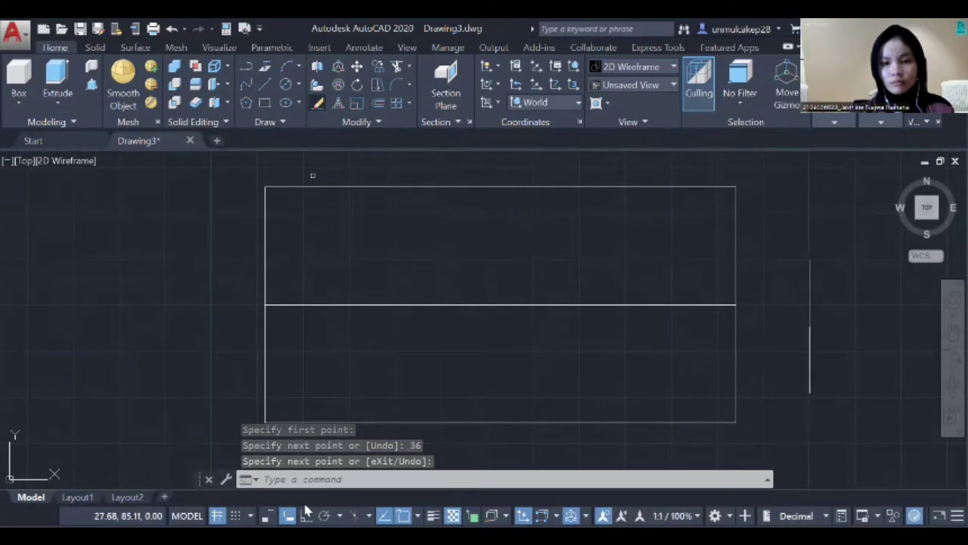
Draw a 36 mm vertical line downwards to the right of the rectangle with Ortho mode on.
key("Return")
left_click(795, 255)
key("F8")
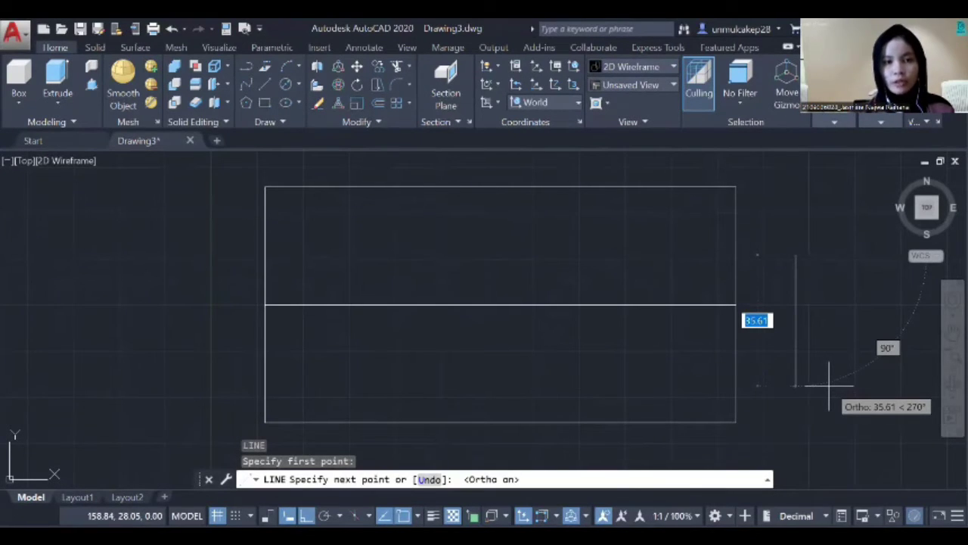
type("36")
key("Return")
Draw a circle of 12 mm diameter centred on each end of the 36 mm vertical line.
left_click(296, 81)
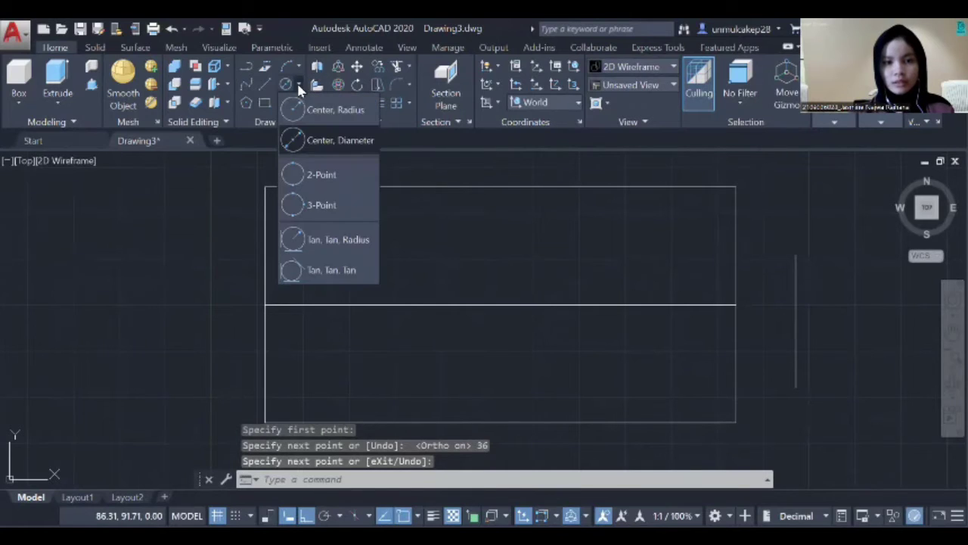
left_click(328, 137)
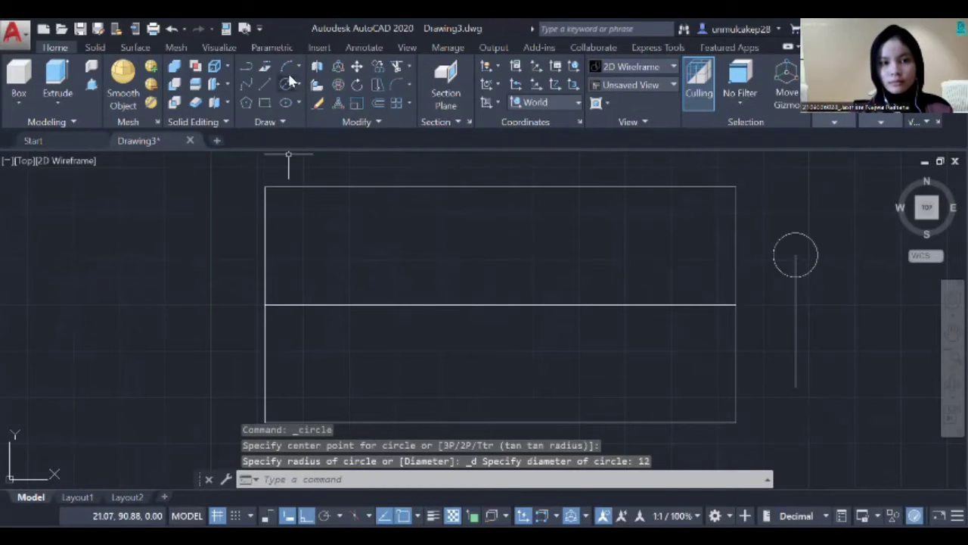
left_click(294, 79)
left_click(323, 147)
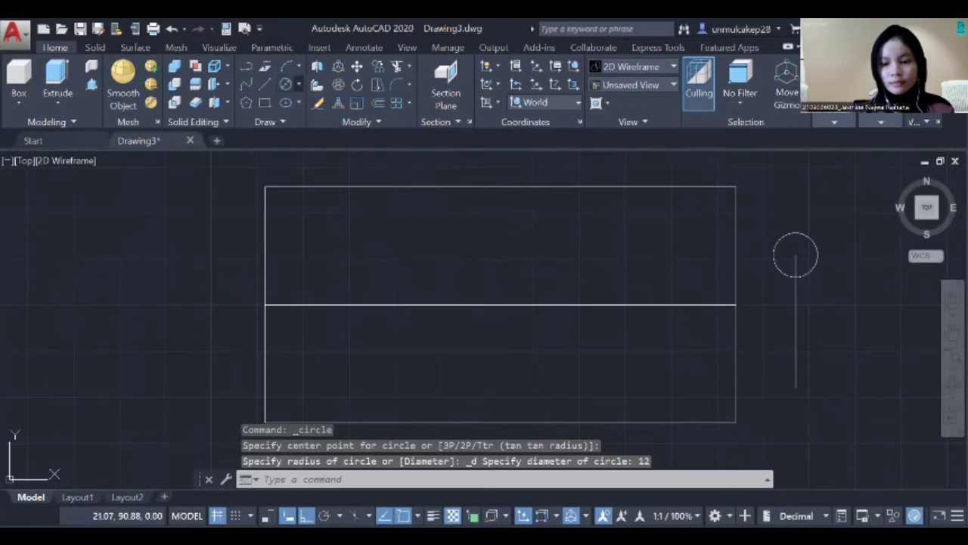
left_click(795, 387)
type("12")
key("Return")
Move both circles and their connecting line by its midpoint onto the centre line, offset 20 mm inward from the rectangle's right edge.
mouse_move(773, 212)
left_mouse_down()
mouse_move(885, 325)
mouse_move(844, 474)
mouse_move(778, 411)
mouse_move(786, 389)
mouse_move(761, 395)
mouse_move(792, 385)
left_mouse_up()
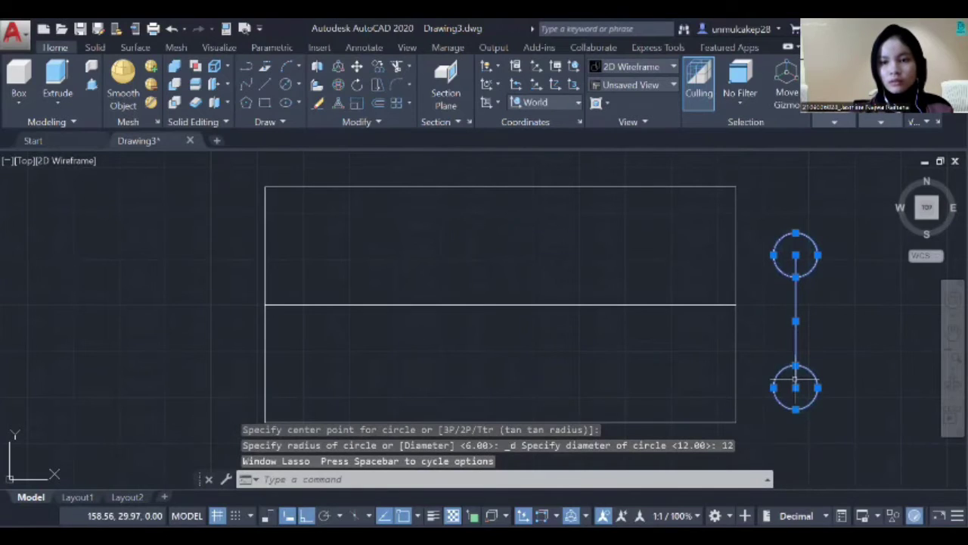
right_click(811, 298)
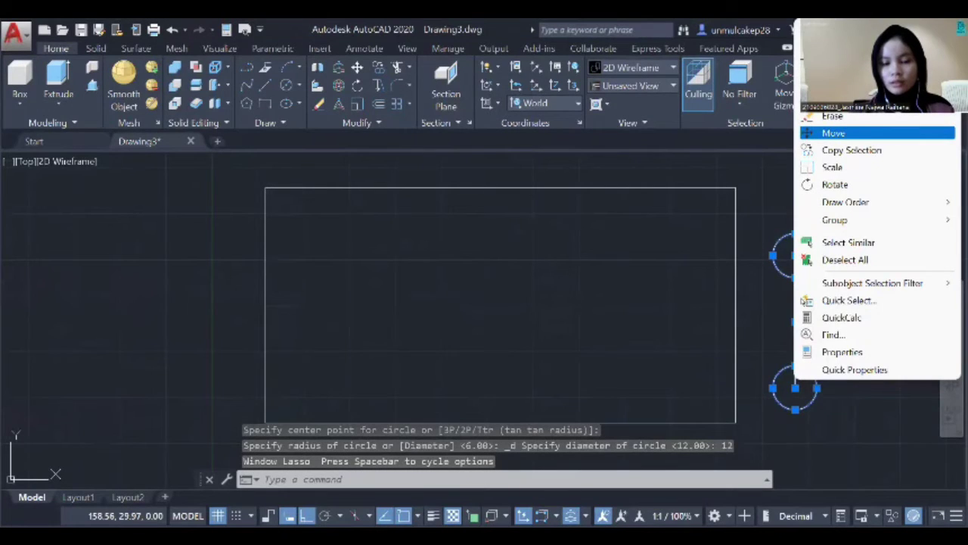
left_click(833, 133)
left_click(805, 301)
type("from")
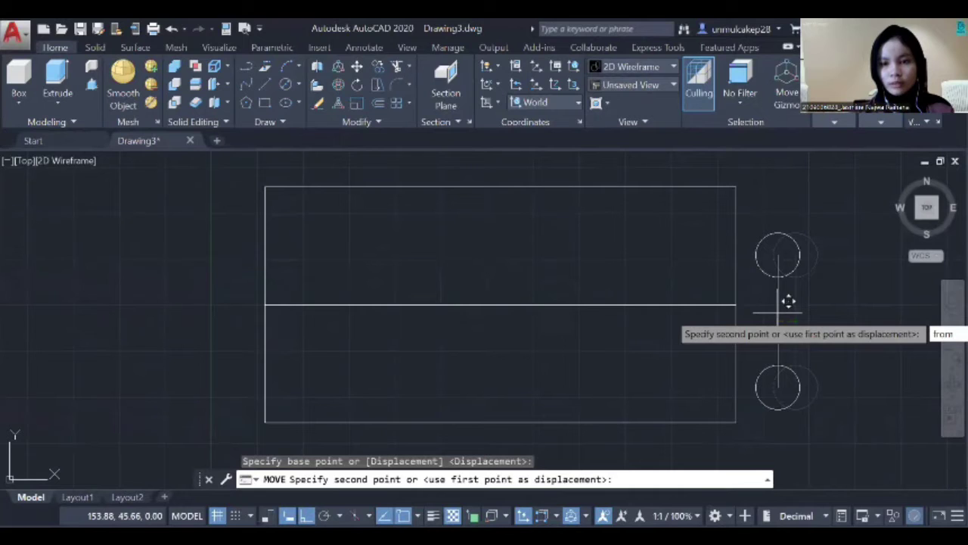
key("Return")
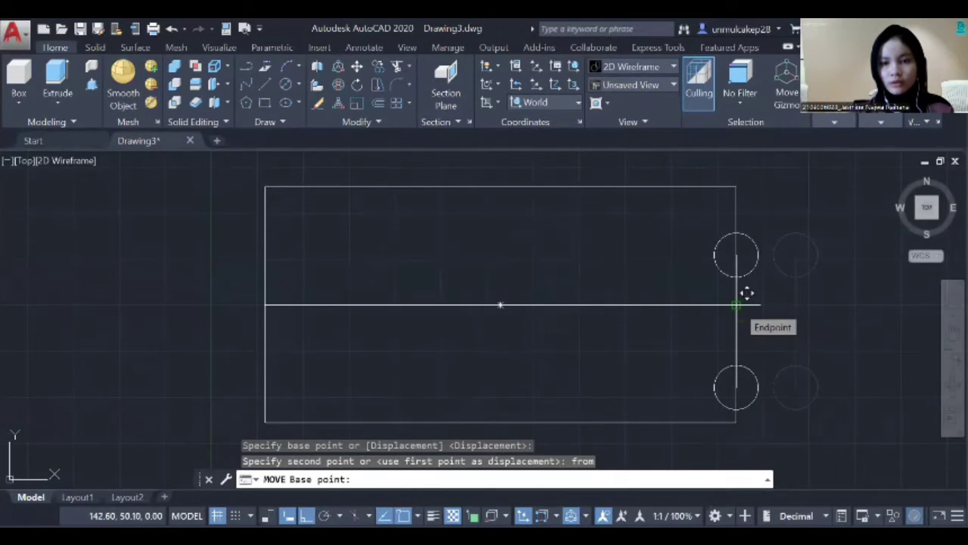
left_click(736, 305)
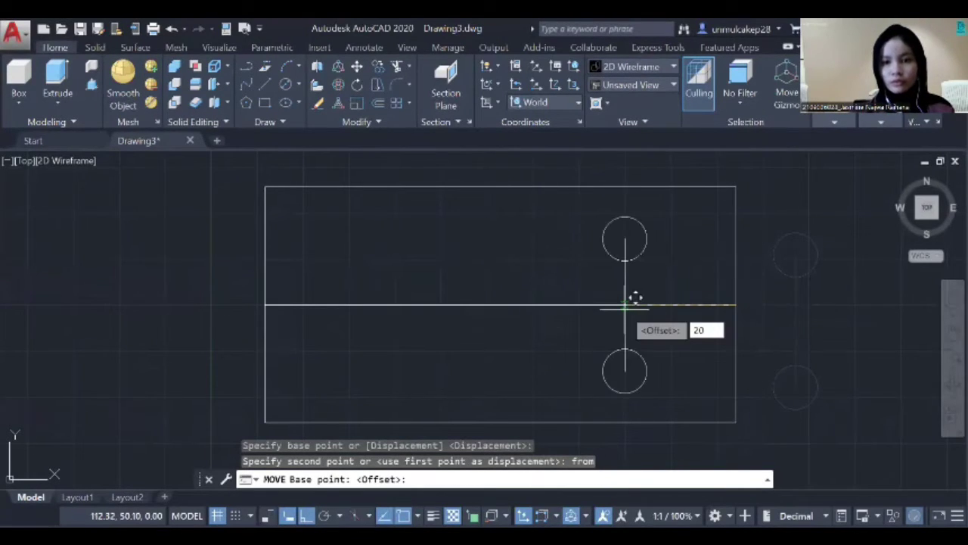
type("20")
key("Return")
Select the two circles with their connecting line and copy them to the clipboard with a base point.
mouse_move(620, 205)
left_mouse_down()
mouse_move(689, 200)
mouse_move(741, 309)
mouse_move(679, 408)
mouse_move(558, 383)
left_mouse_up()
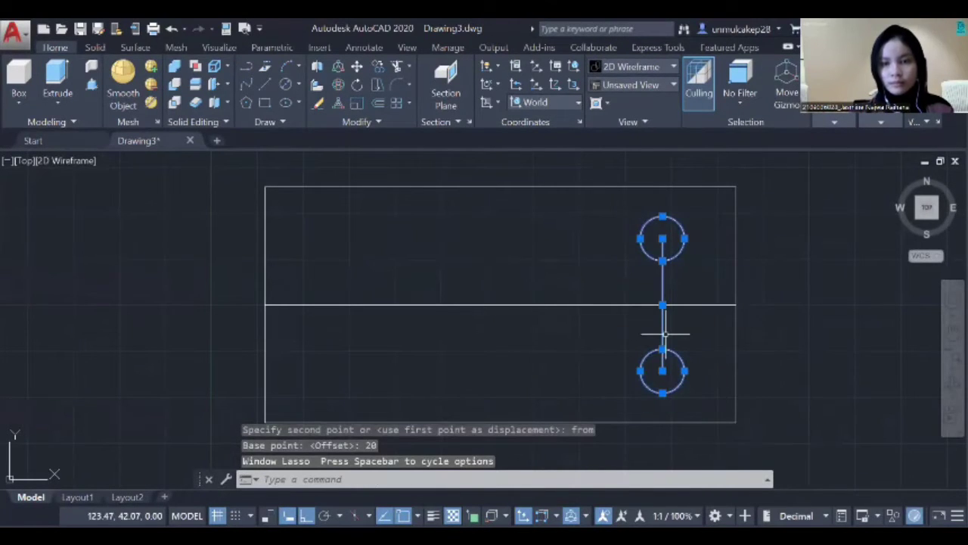
right_click(722, 275)
mouse_move(711, 218)
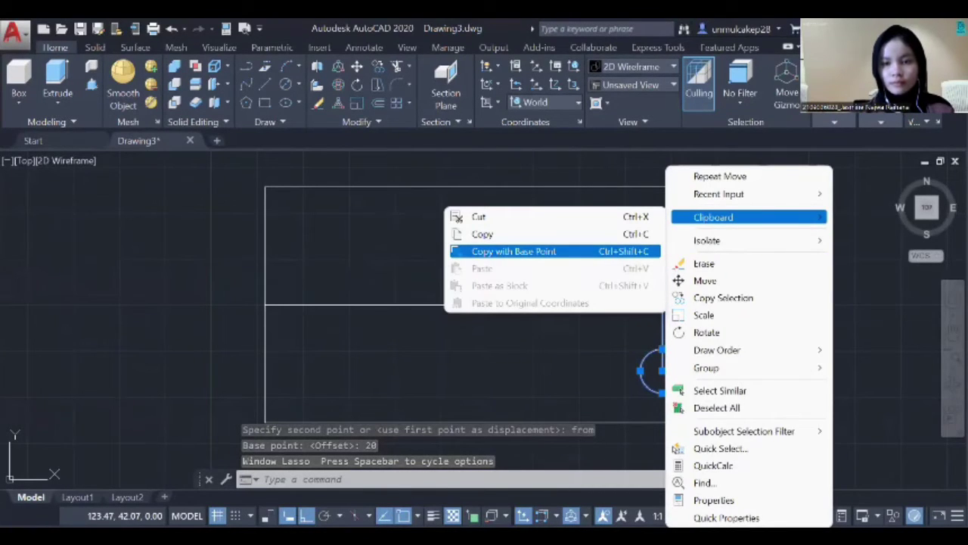
left_click(514, 251)
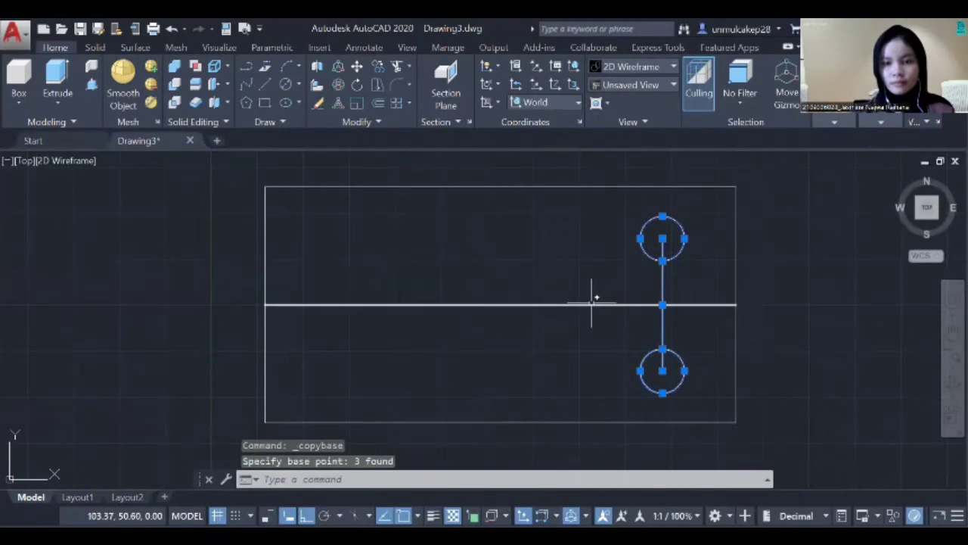
Paste the copied circles and connecting line onto the centre line, offset 59.3 mm to the left of the existing pair.
right_click(565, 270)
mouse_move(627, 219)
left_click(783, 270)
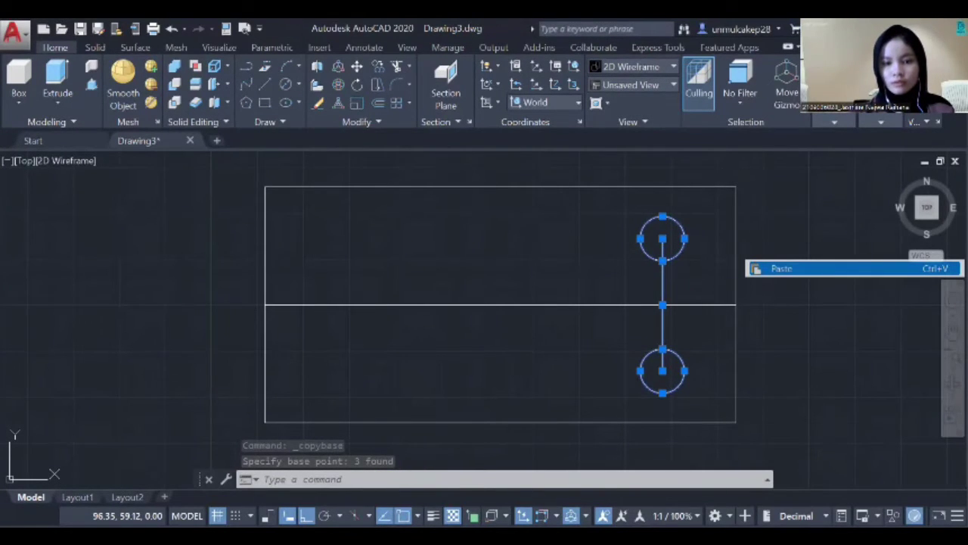
type("from")
key("Return")
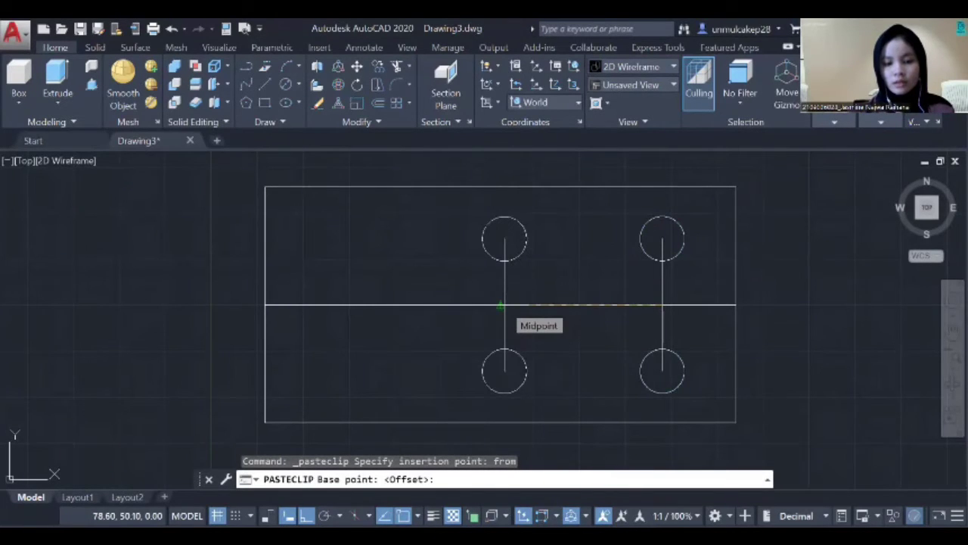
type("59.3")
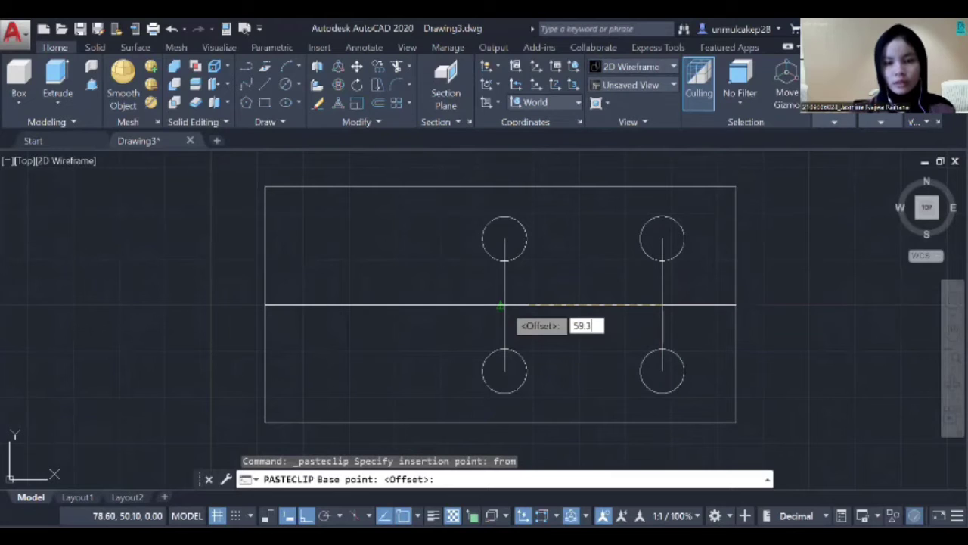
key("Return")
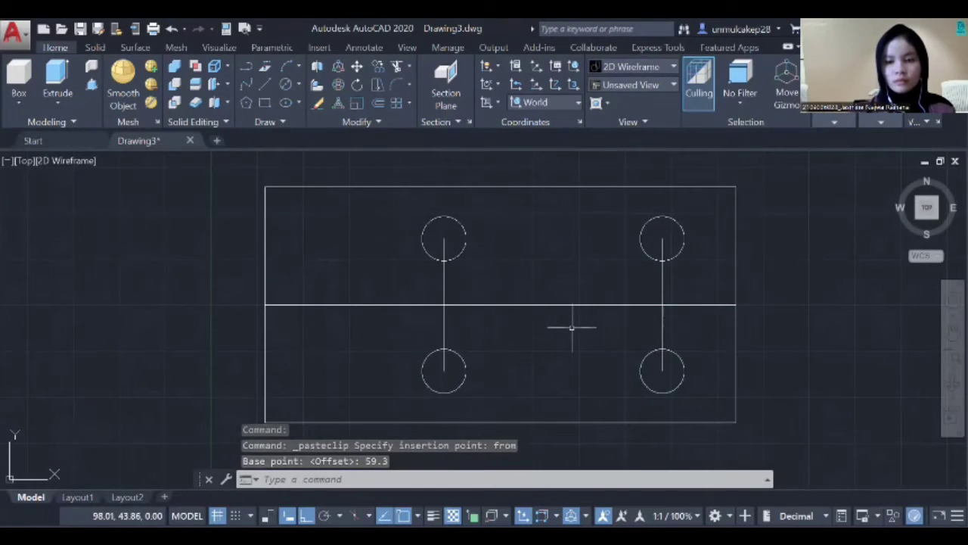
Offset the horizontal centre line 4 mm to both sides, then erase the centre line and the vertical lines connecting the circles.
type("O")
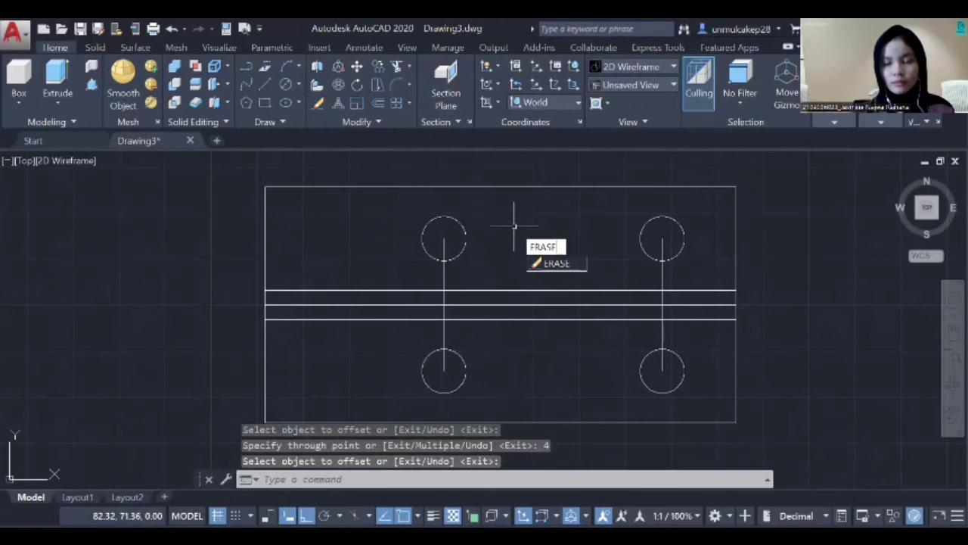
key("Return")
left_click(575, 304)
key("Return")
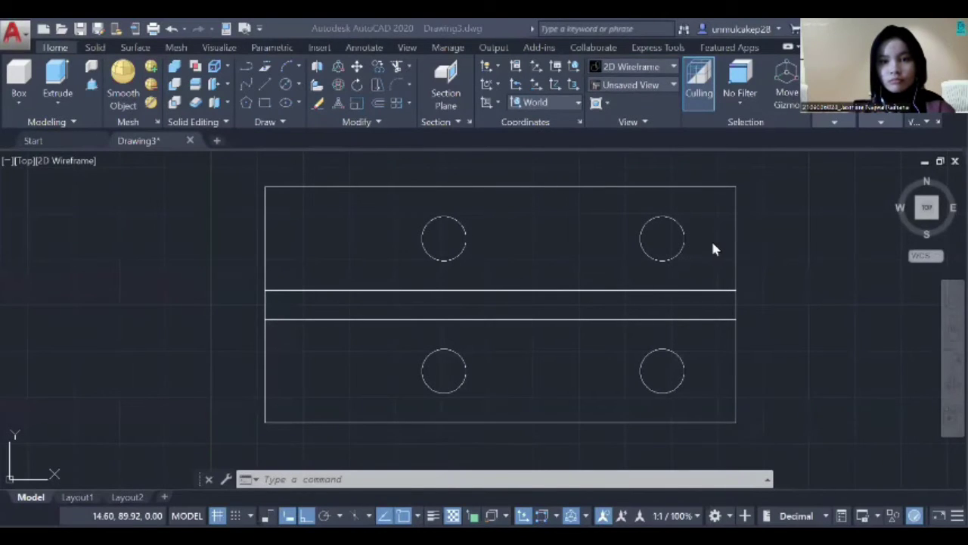
Set the SW Isometric view and presspull the plate's outline 20 mm downwards into a solid block.
mouse_move(938, 205)
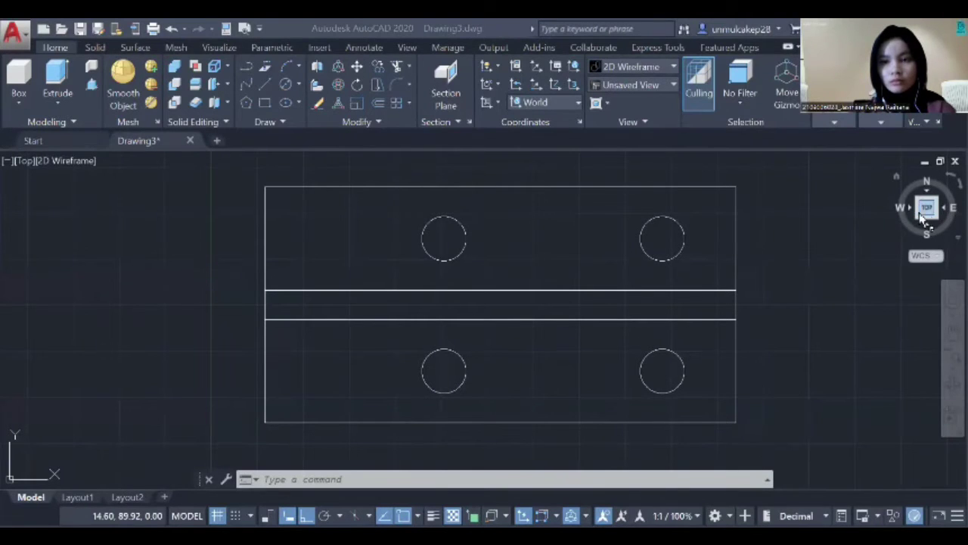
left_click(937, 219)
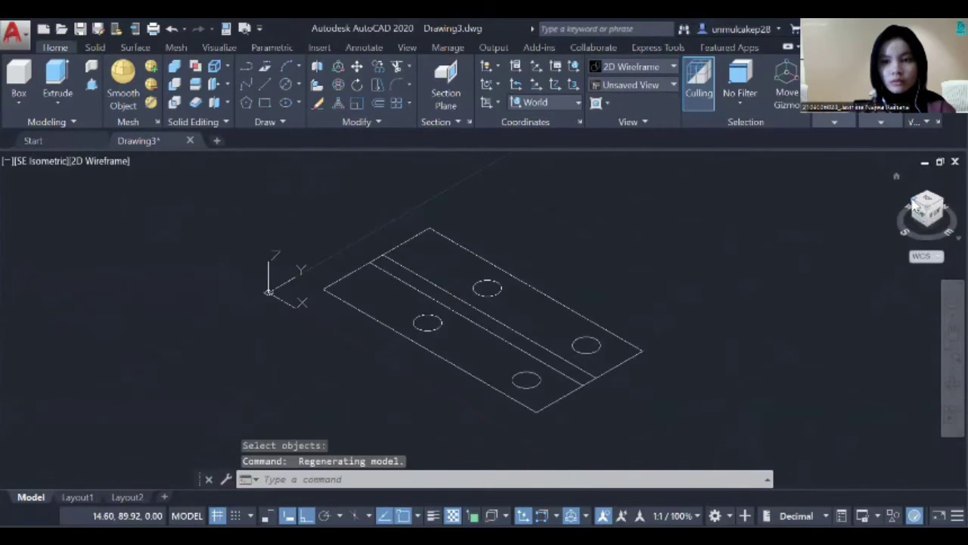
left_click(911, 212)
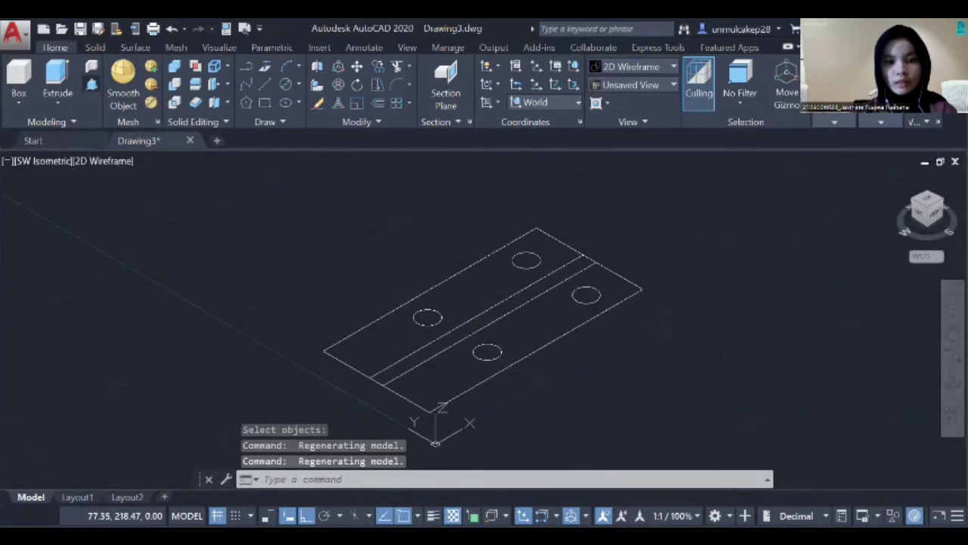
left_click(91, 83)
left_click(454, 363)
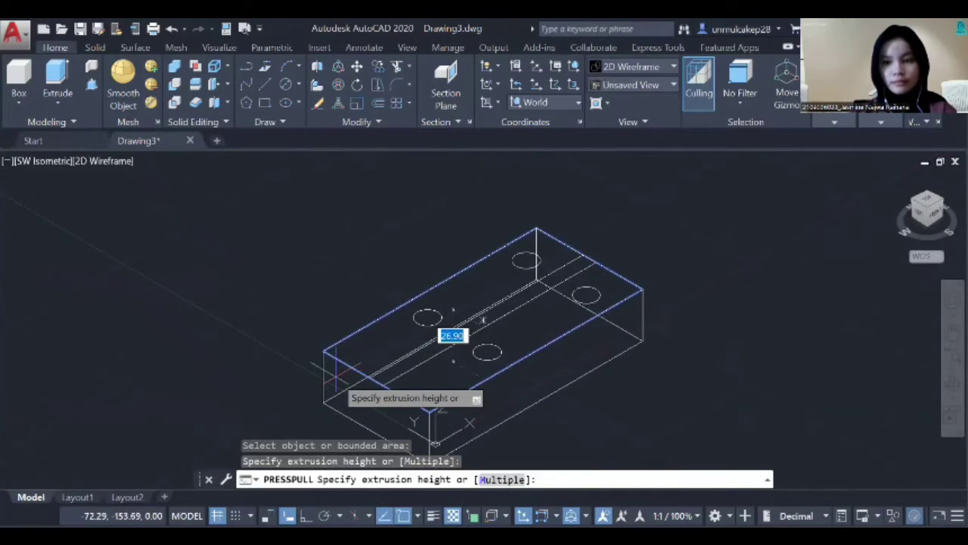
type("20")
key("Return")
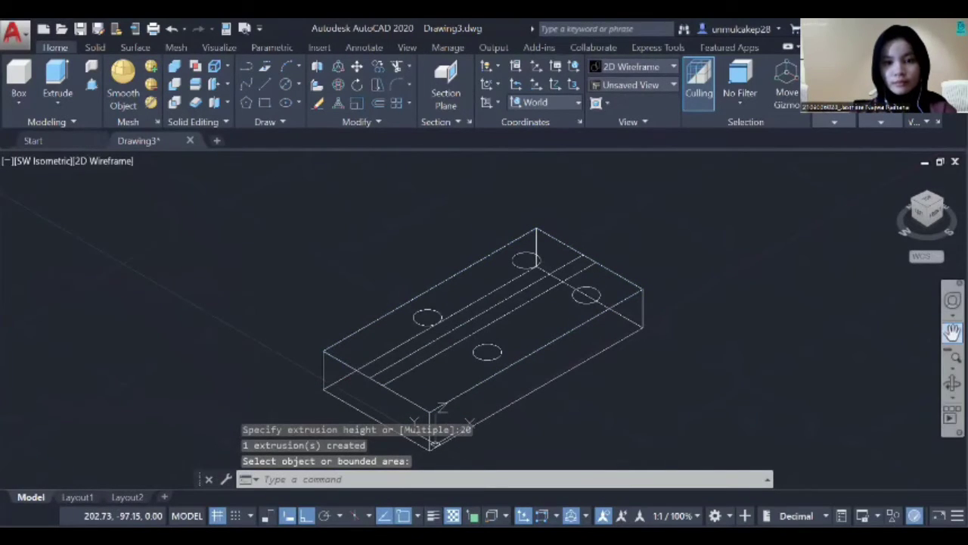
Move the UCS origin away from the block to a free point in front of its near lower corner.
left_click(952, 332)
left_click_drag(798, 375, 769, 314)
key("Escape")
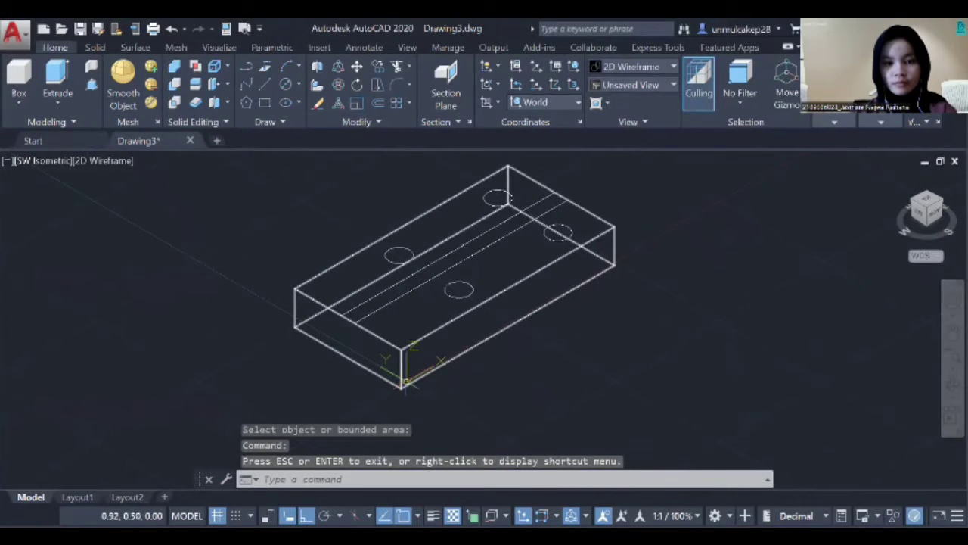
left_click(407, 381)
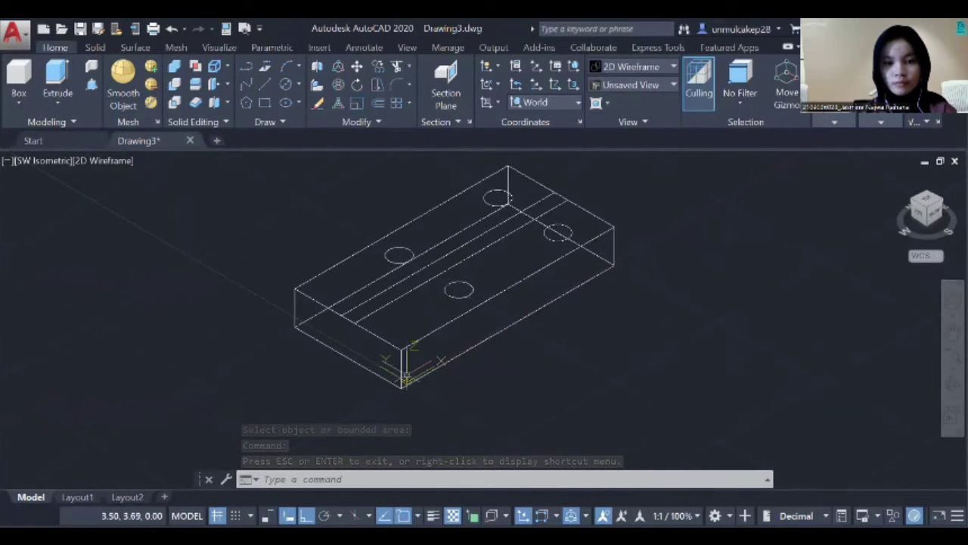
left_click(407, 381)
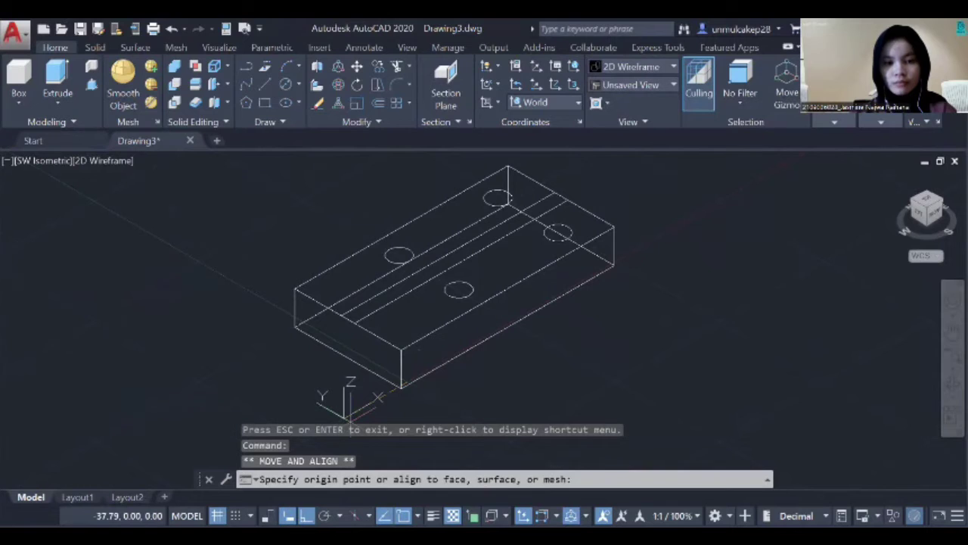
left_click(333, 424)
key("Escape")
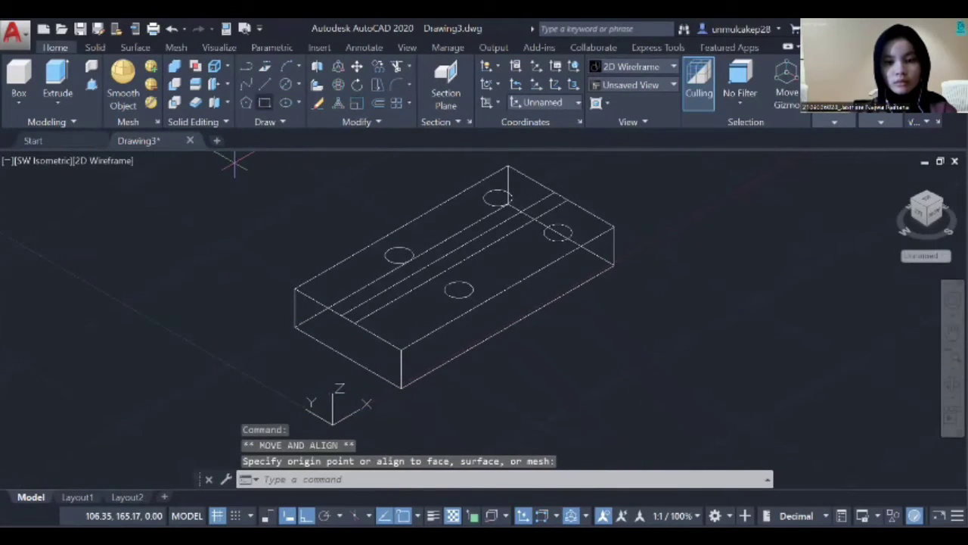
Draw a rectangle of 55 by 8 mm in the free space beside the block's long front side.
type("rec")
key("Return")
left_click(635, 349)
type("55")
key("Tab")
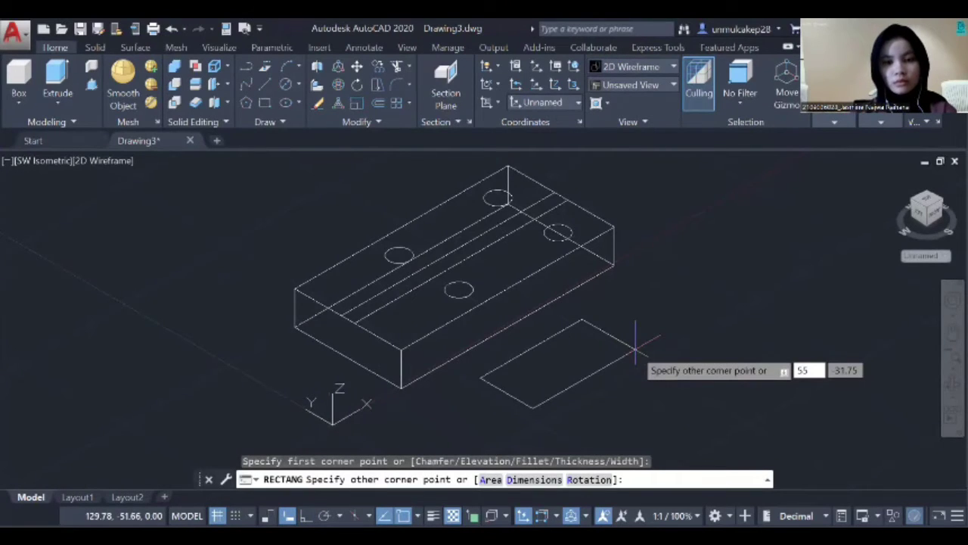
type("8")
key("Return")
left_click(540, 339)
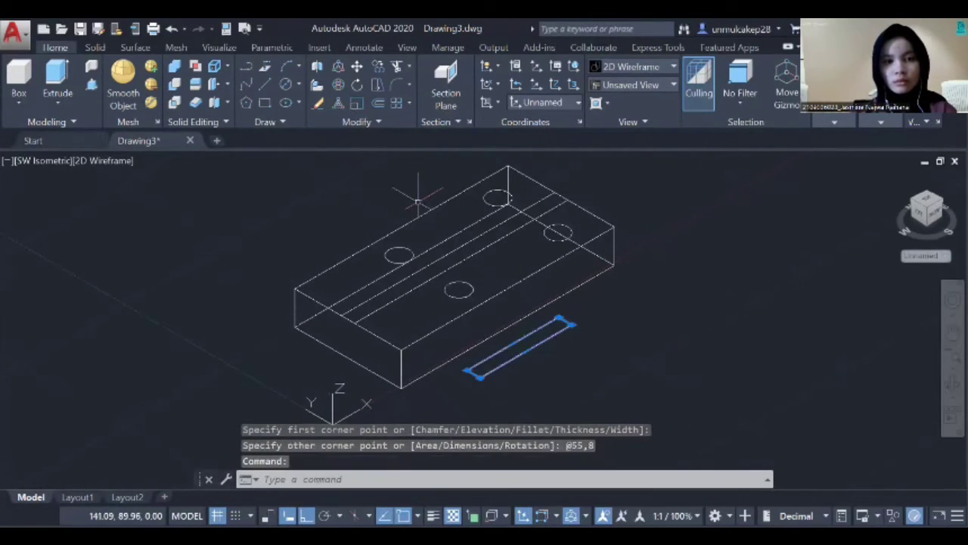
left_click(331, 84)
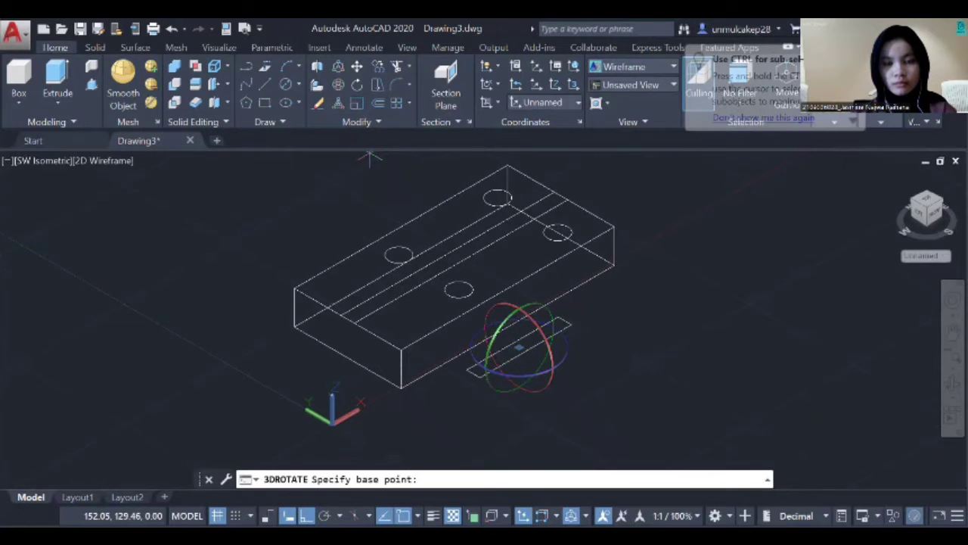
key("Escape")
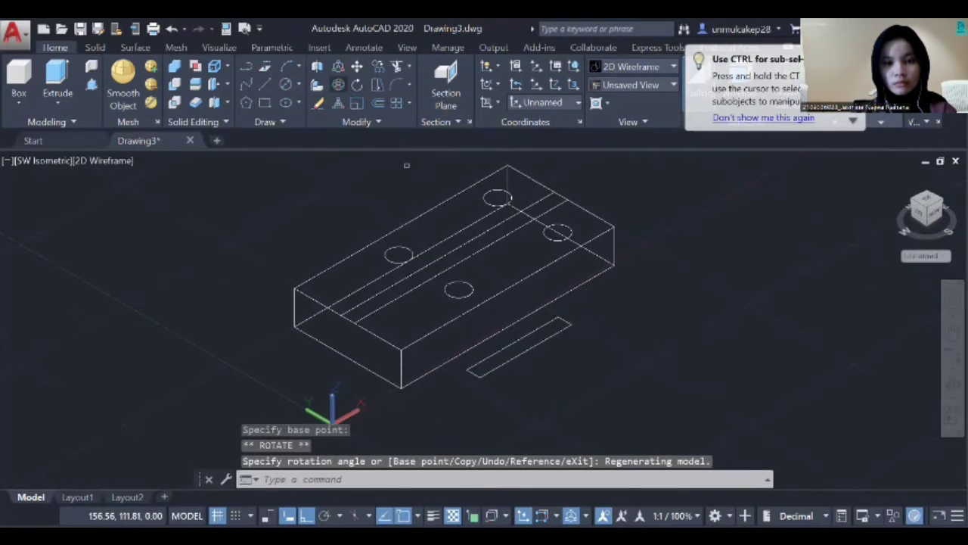
Rotate the 55 by 8 mm rectangle upright about its long axis with 3D Rotate, parallel to the block's front face.
key("Return")
left_click(525, 333)
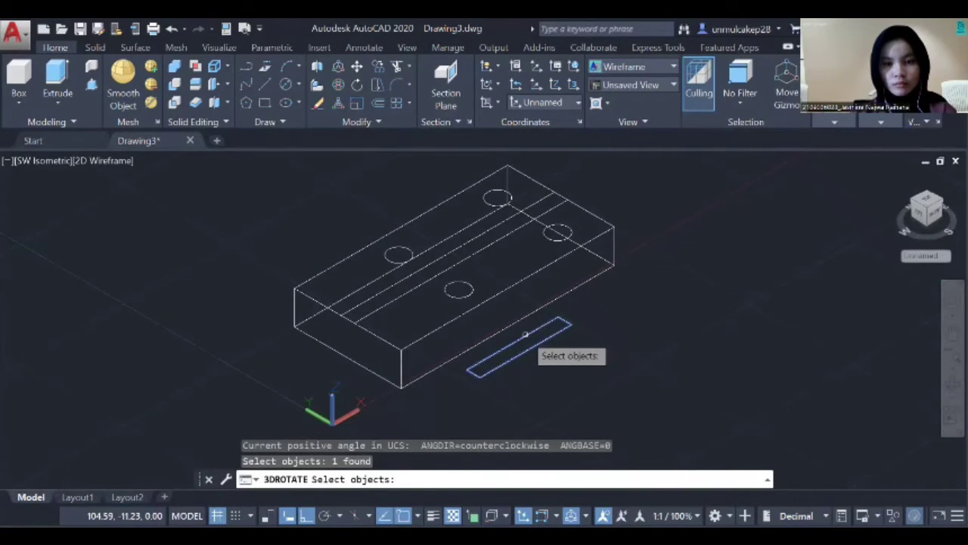
key("Return")
left_click(519, 346)
left_click(524, 248)
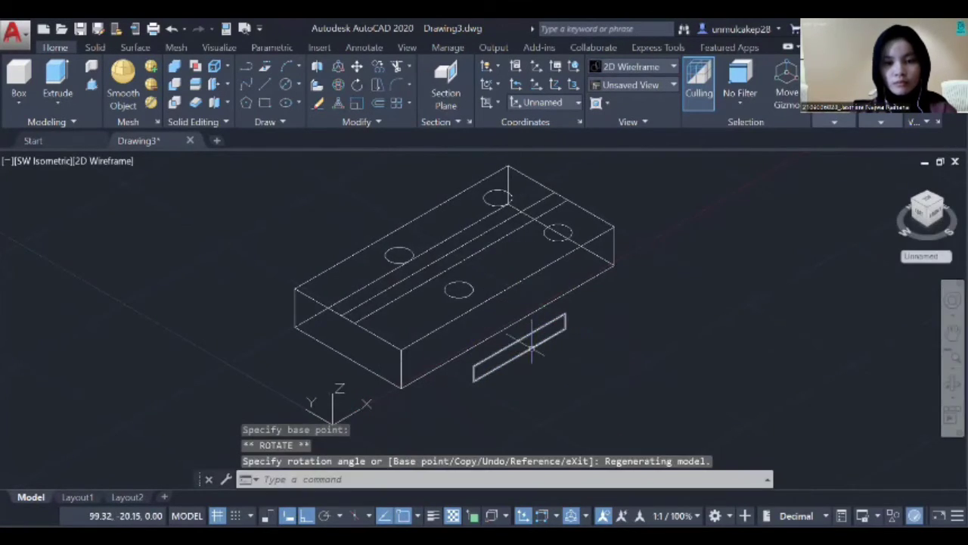
Move the upright rectangle by its lower corner onto the block's bottom front edge, offset 27 mm from the near corner.
right_click(590, 289)
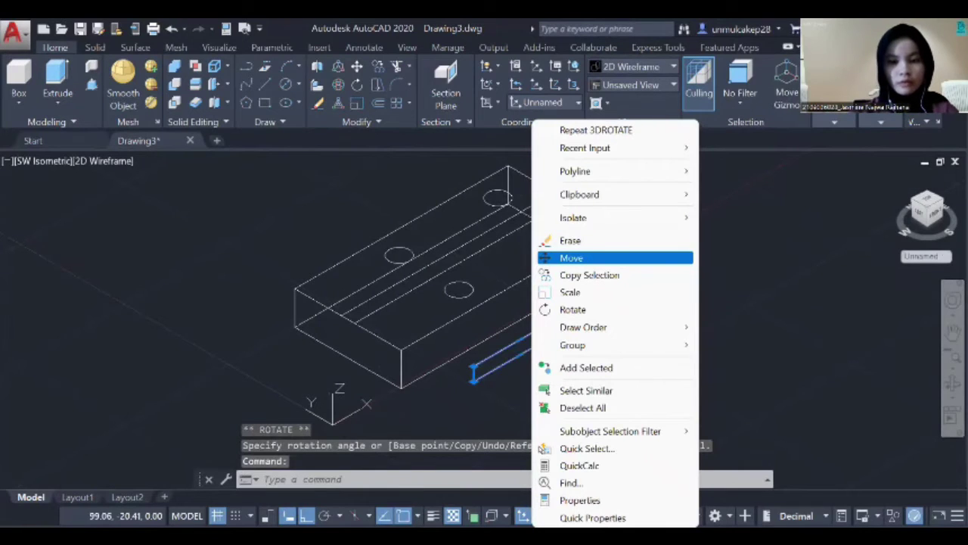
left_click(571, 258)
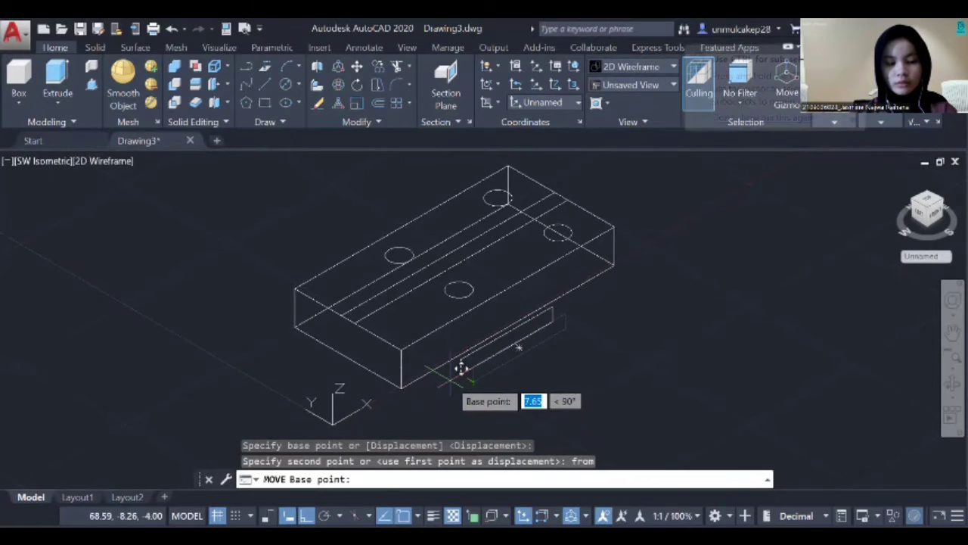
left_click(459, 357)
type("27")
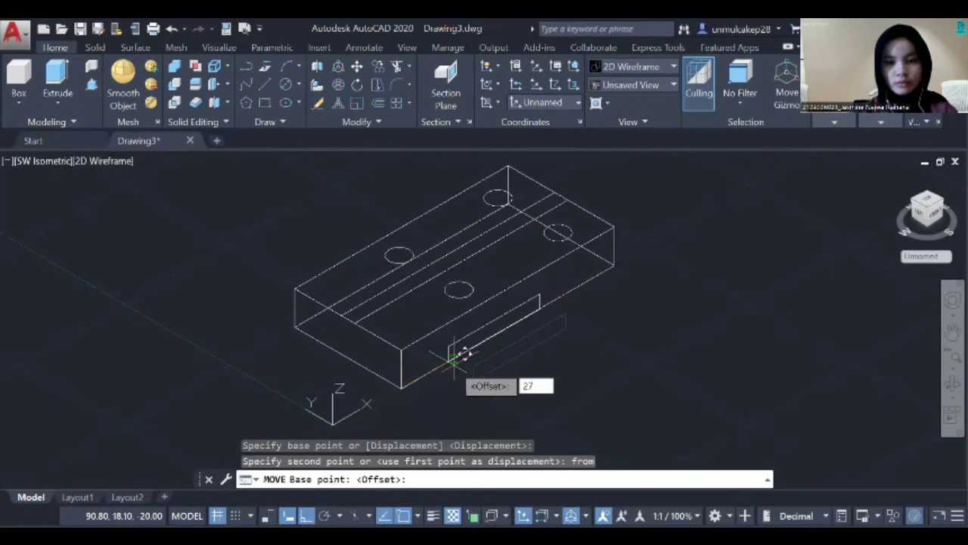
key("Return")
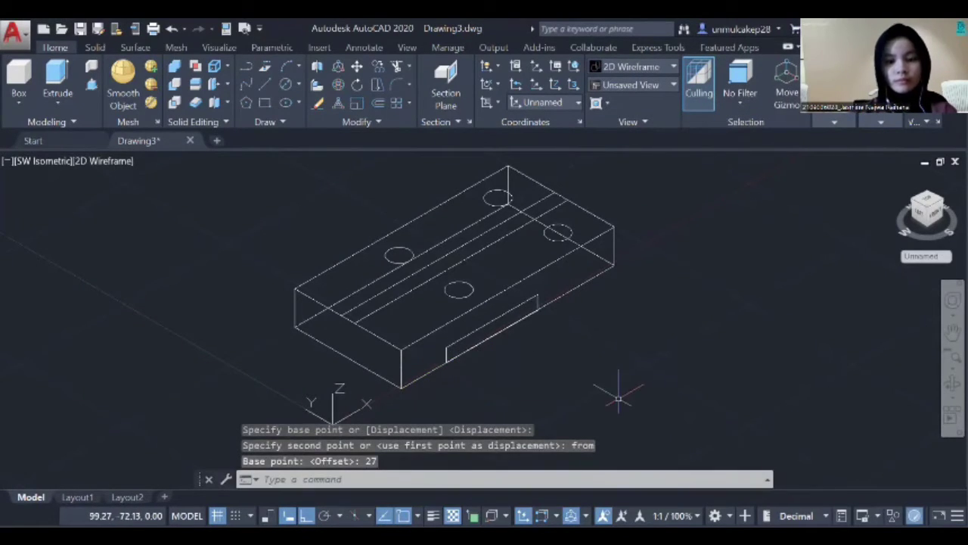
Presspull the upright rectangle 64 mm through the full width of the block.
type("PRESSPULL")
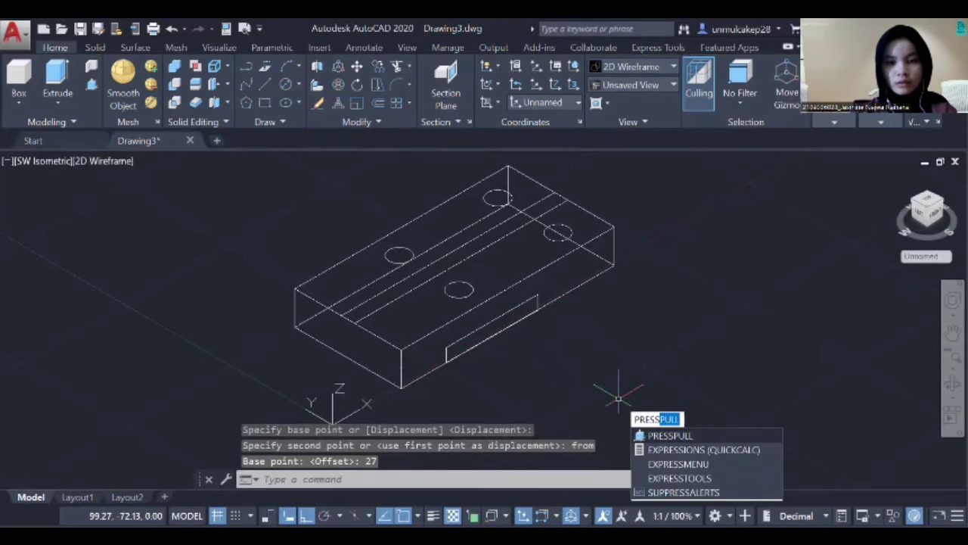
key("Return")
left_click(492, 326)
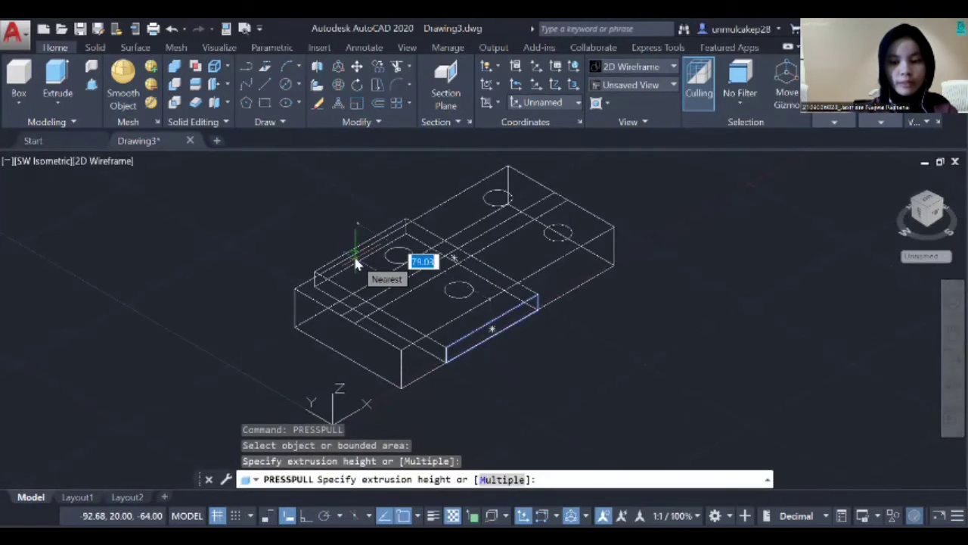
type("64")
key("Return")
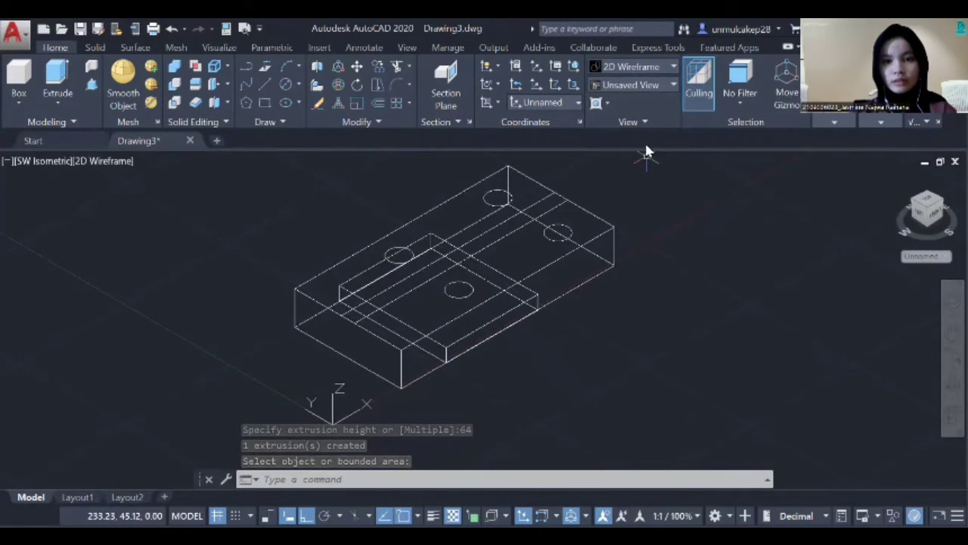
Set the visual style to Shades of Gray and try to subtract the slot solid from the block.
left_click(673, 68)
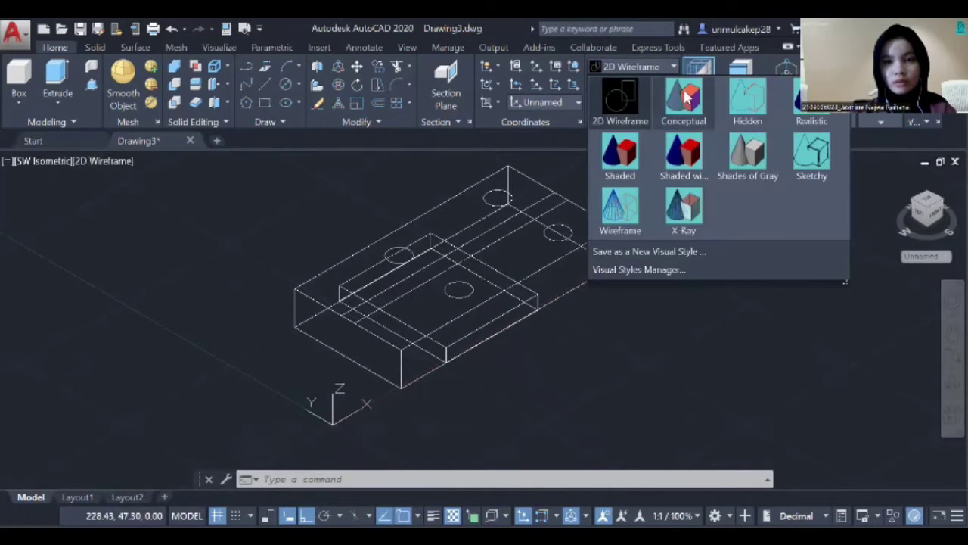
left_click(739, 159)
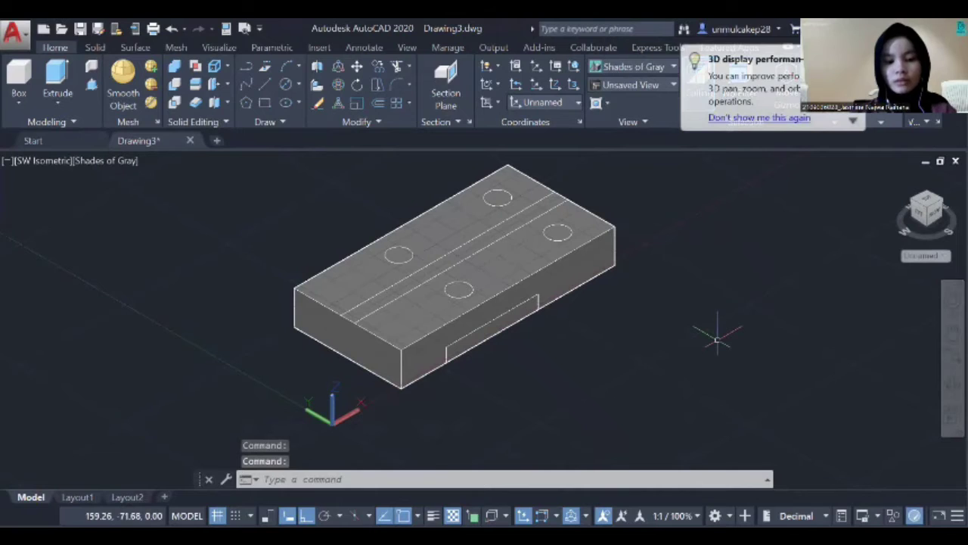
type("sub")
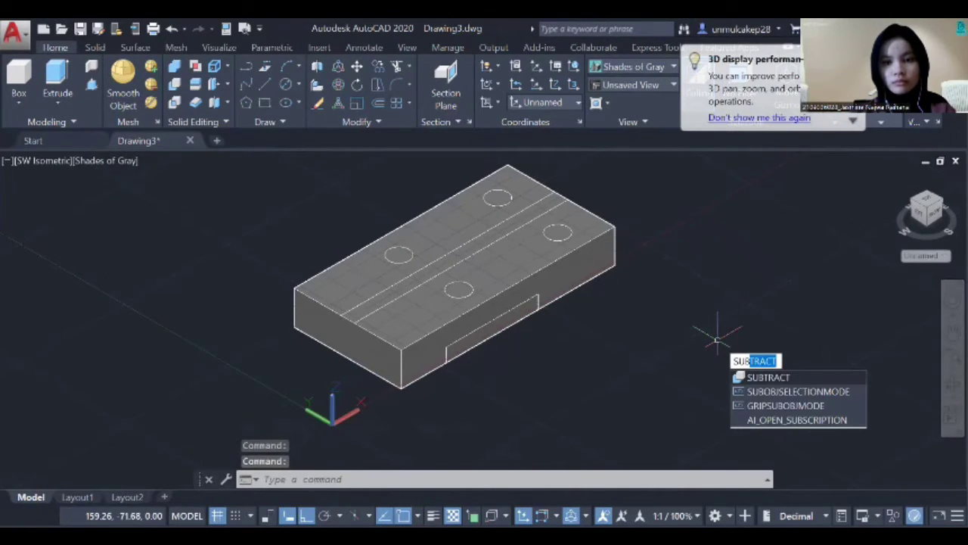
key("Return")
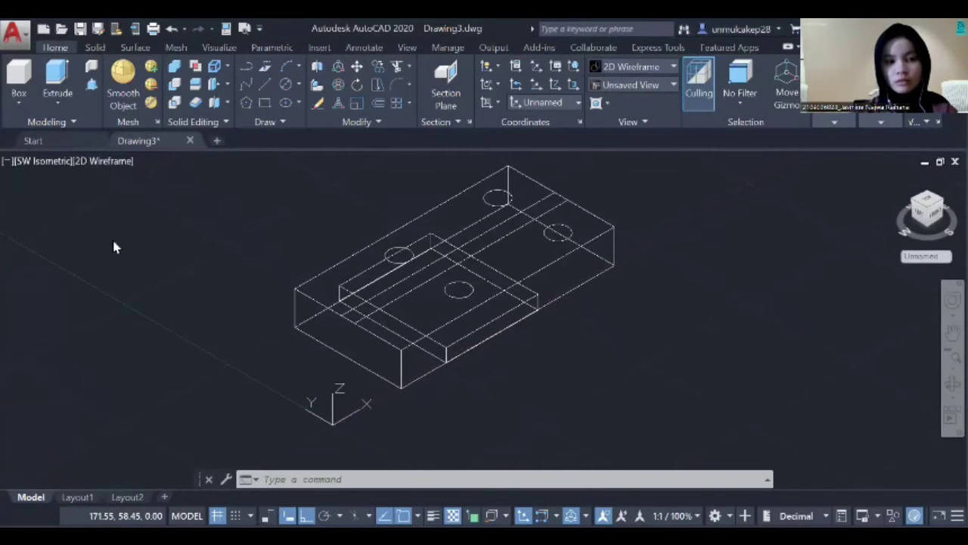
Presspull the four 12 mm circles 20 mm downwards through the block as cylinders.
type("press")
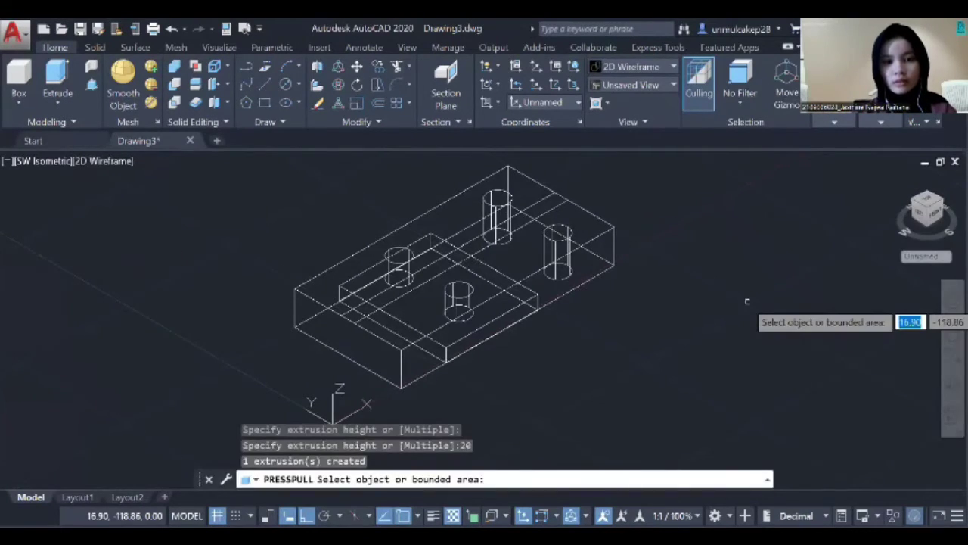
key("Return")
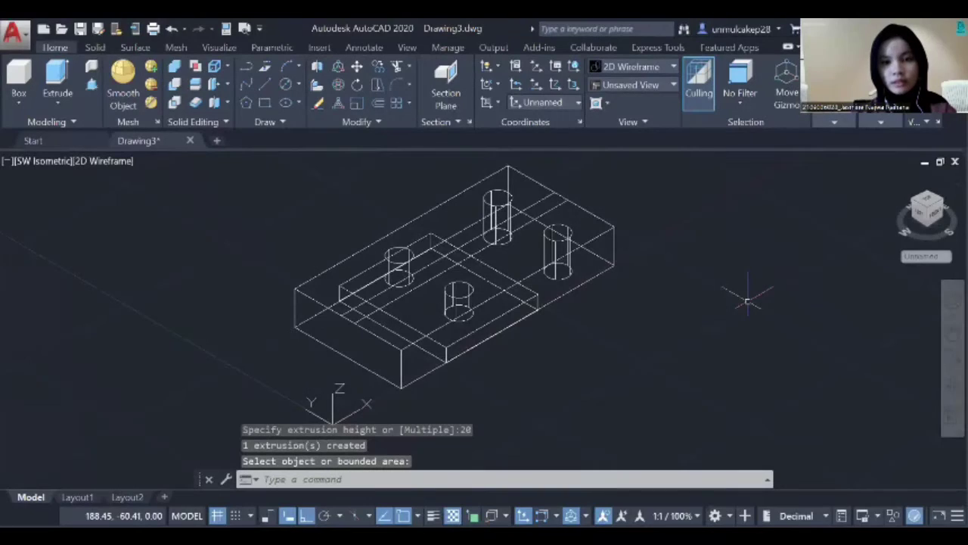
Set the visual style to Shades of Gray and subtract the three remaining 12 mm cylinders from the block.
left_click(674, 68)
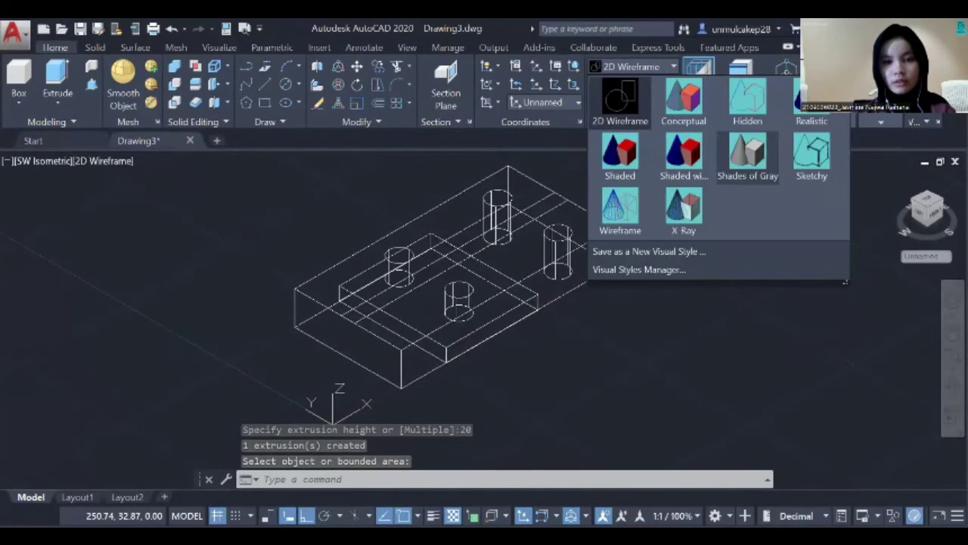
left_click(748, 155)
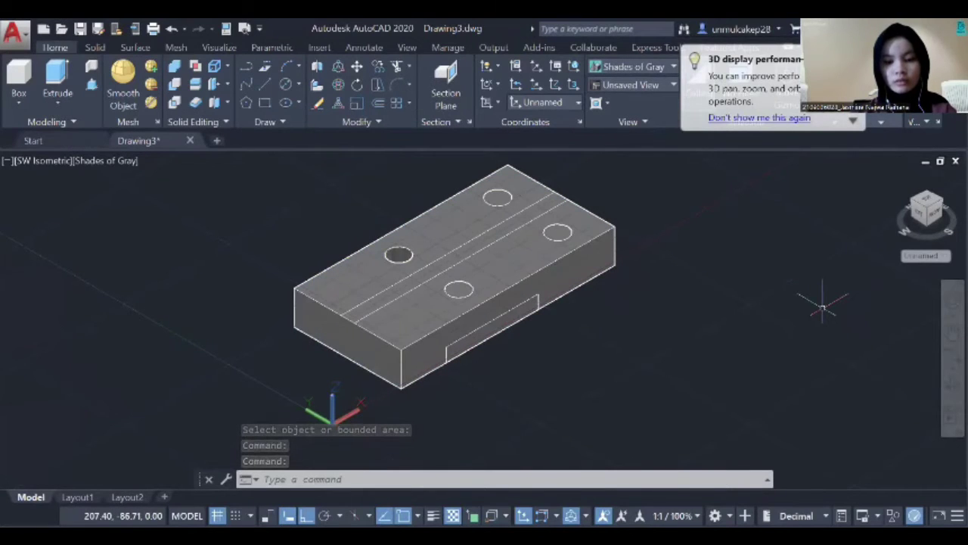
type("sub")
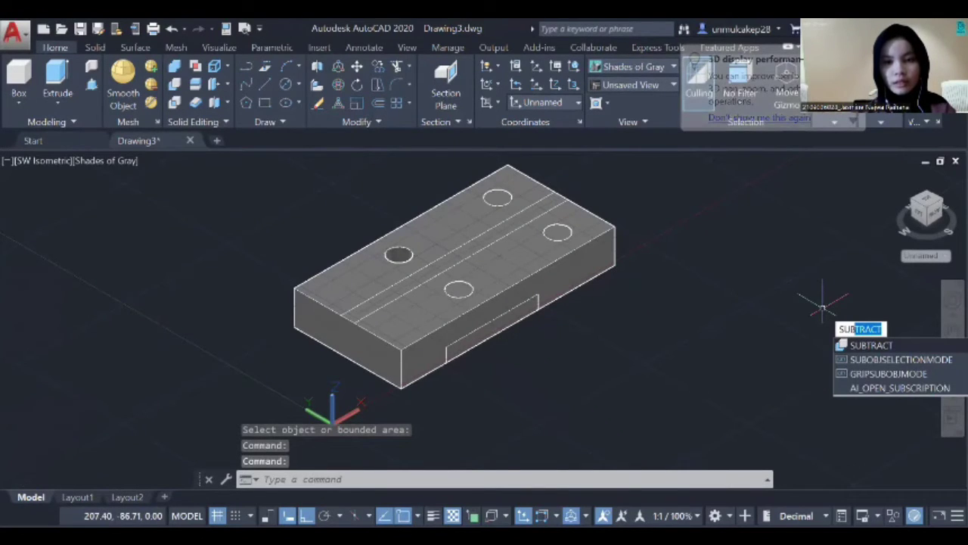
key("Return")
left_click(454, 287)
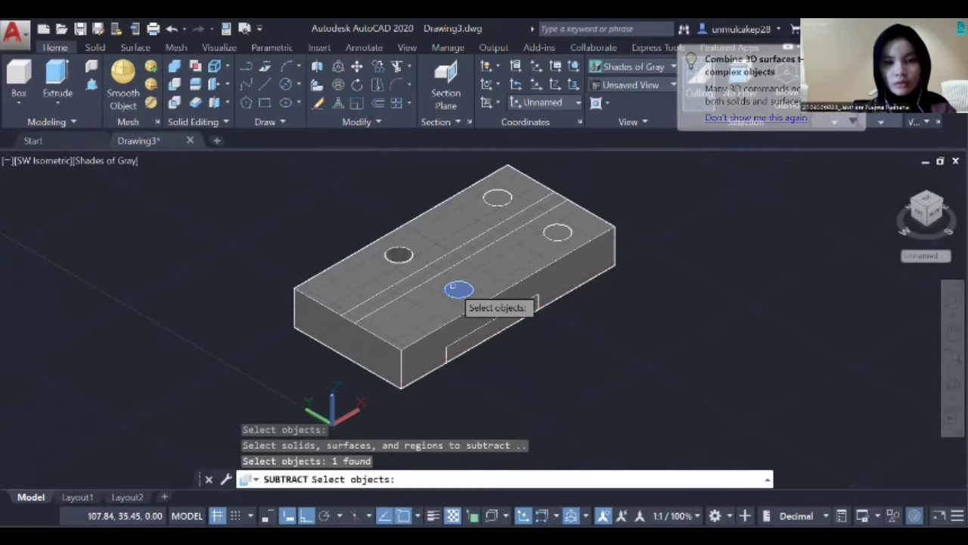
left_click(557, 231)
left_click(499, 198)
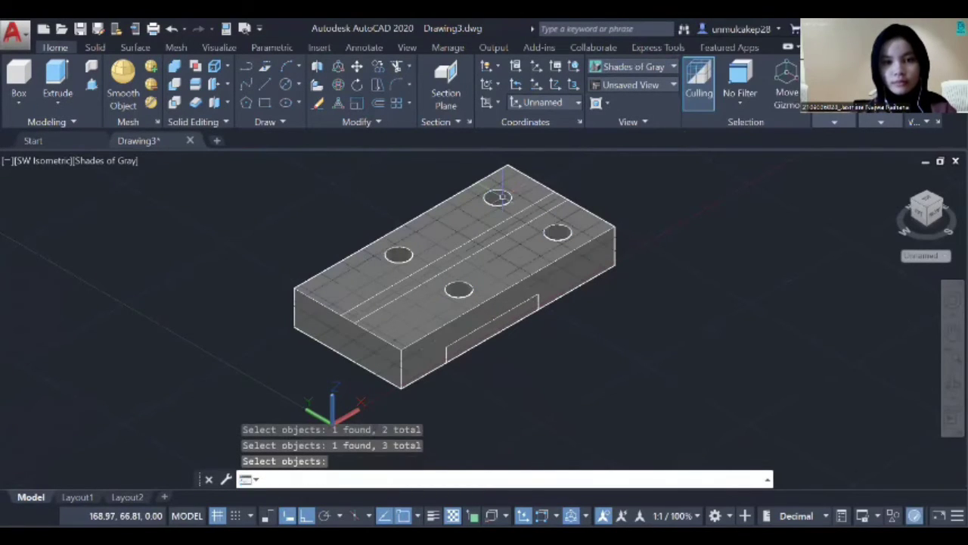
key("Return")
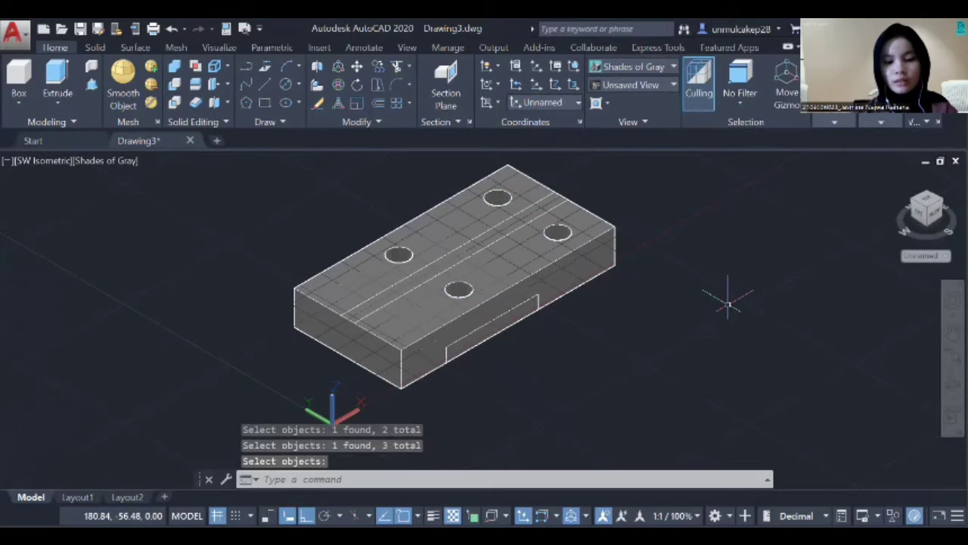
Subtract the slot solid from the block's underside and check the cut from the SE and SW isometric views.
type("sub")
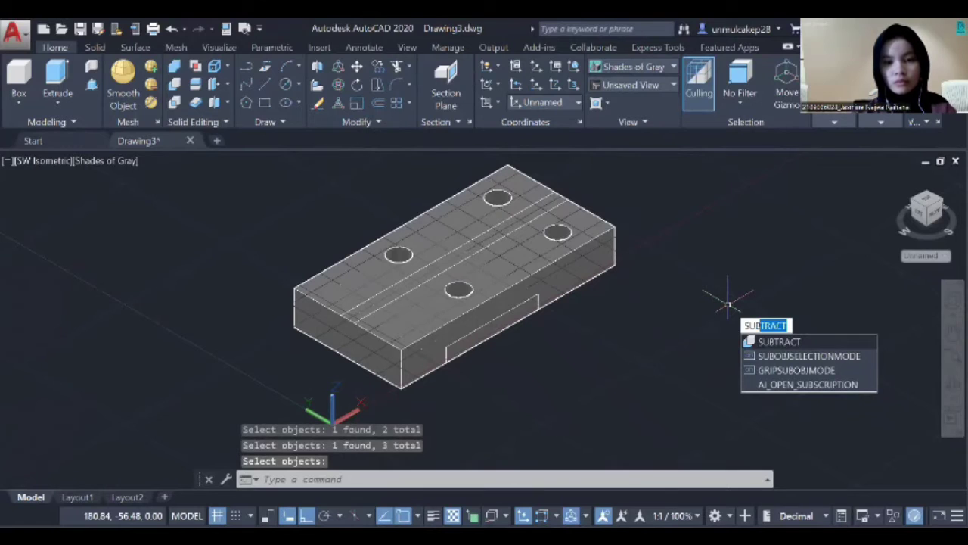
key("Return")
left_click(514, 314)
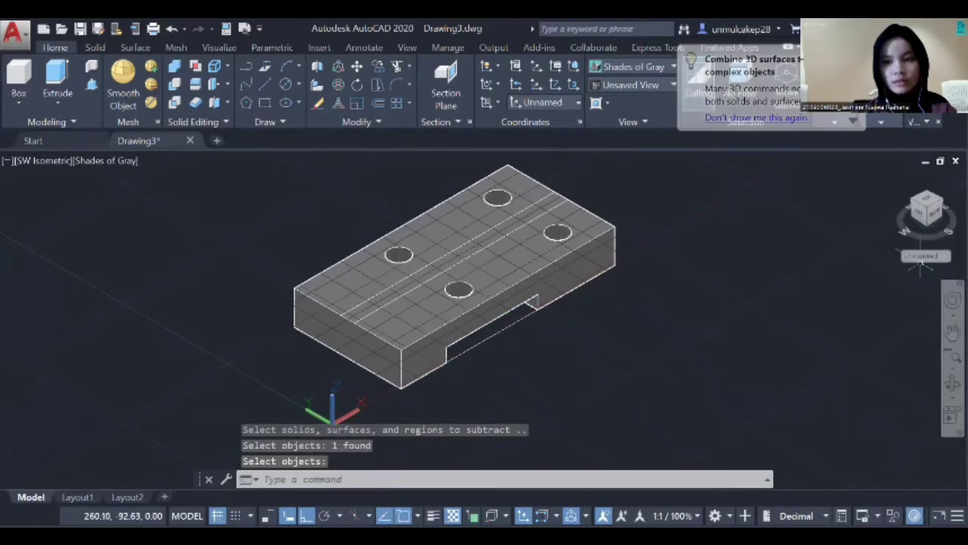
left_click_drag(930, 200, 936, 223)
key("Return")
left_click(927, 202)
left_click(919, 214)
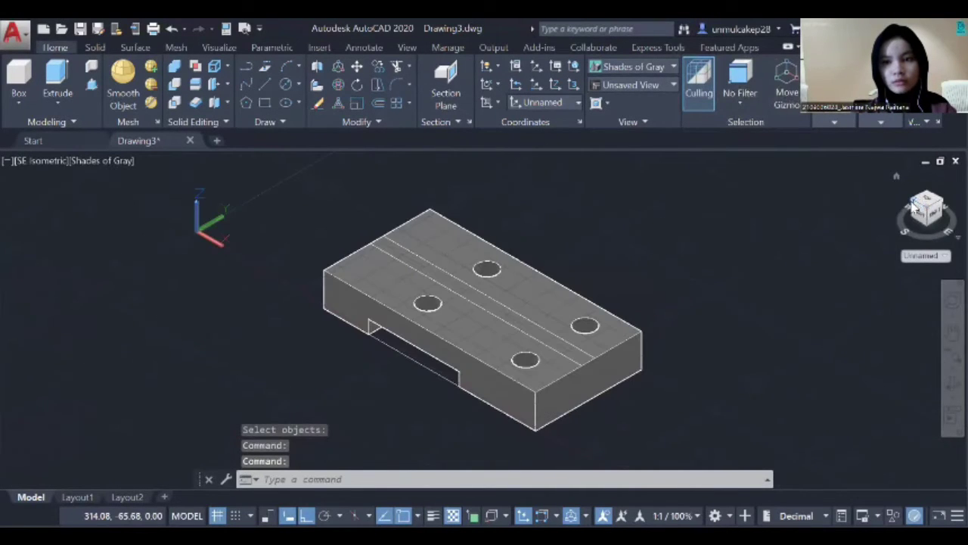
left_click(913, 215)
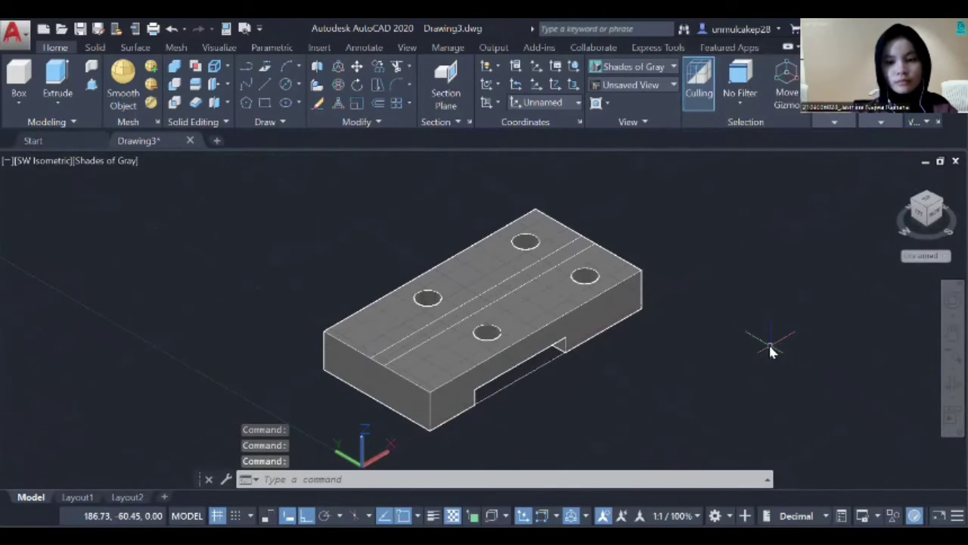
Erase the leftover slot profile rectangle on the block's front face.
key("Return")
type("er")
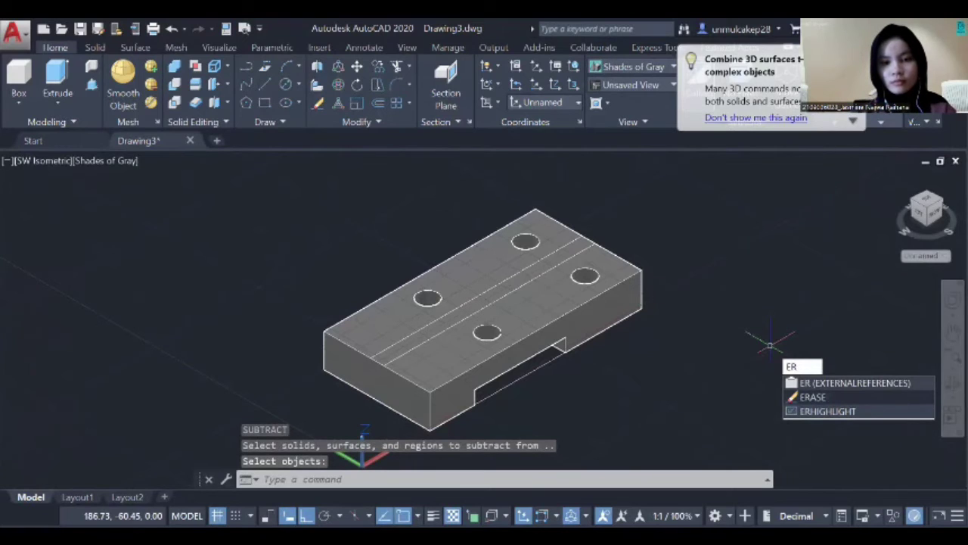
key("Return")
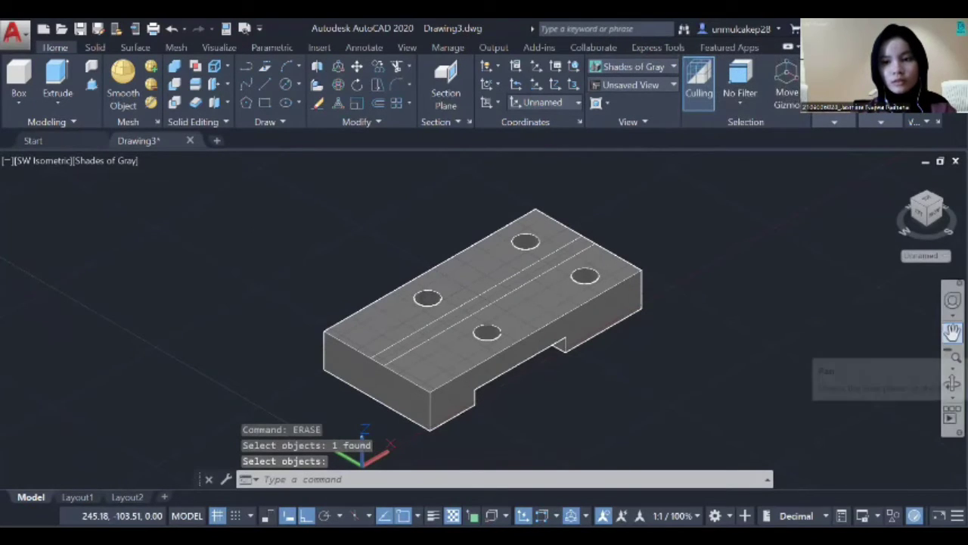
Make free space beside the block and set the visual style back to 2D Wireframe.
left_click(952, 331)
mouse_move(847, 332)
left_mouse_down()
mouse_move(741, 262)
mouse_move(707, 263)
left_mouse_up()
key("Escape")
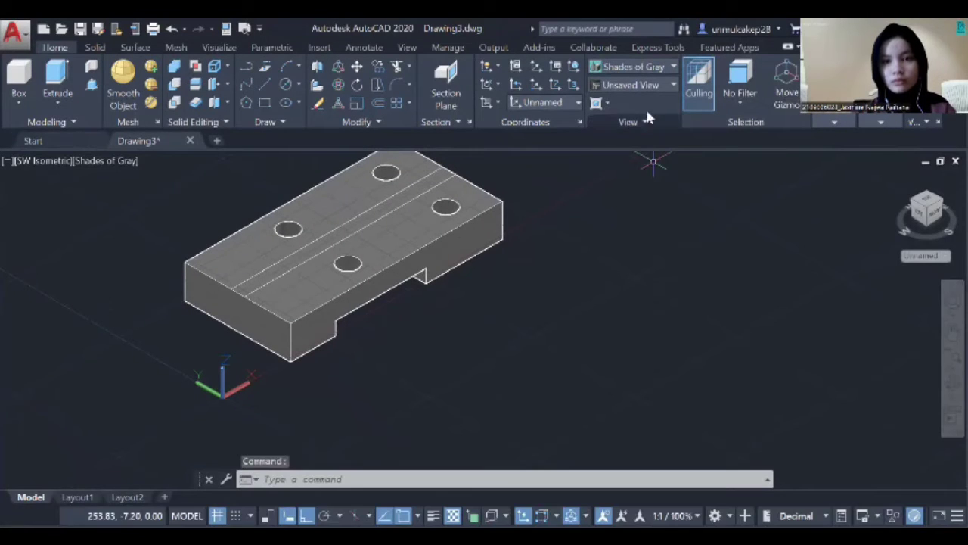
left_click(668, 68)
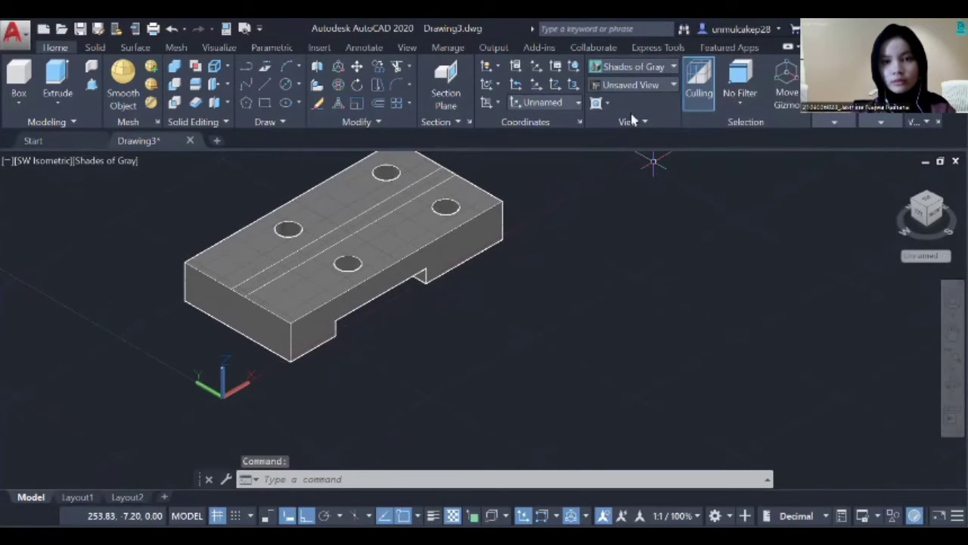
left_click(634, 120)
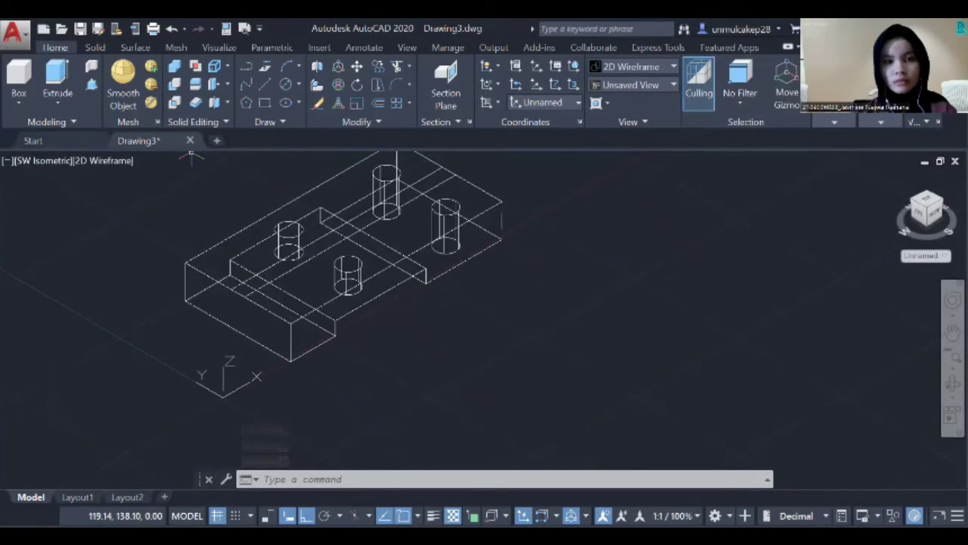
Draw a circle of 20 mm diameter in the empty area beside the block.
left_click(296, 83)
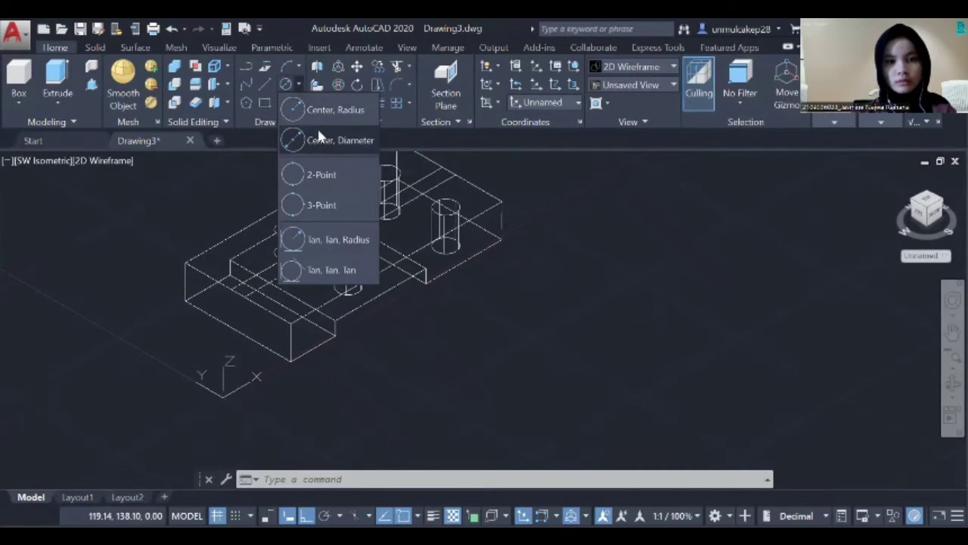
left_click(318, 134)
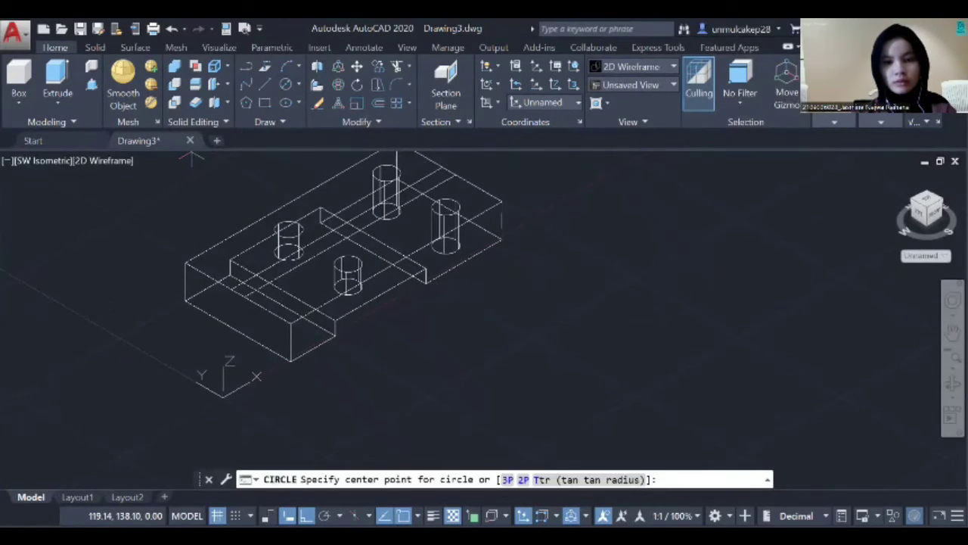
left_click(611, 308)
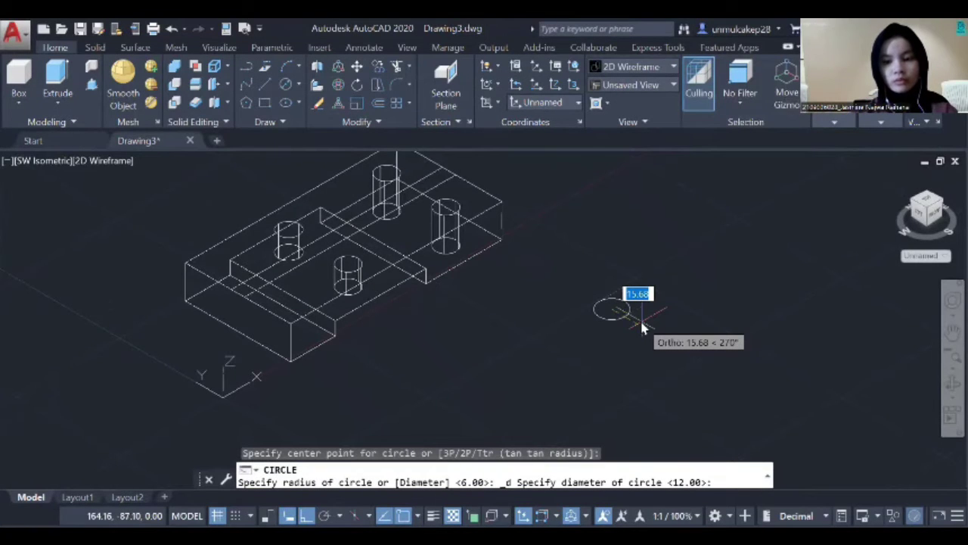
type("20")
key("Return")
Draw a concentric circle of 40 mm diameter around the 20 mm circle.
left_click(297, 83)
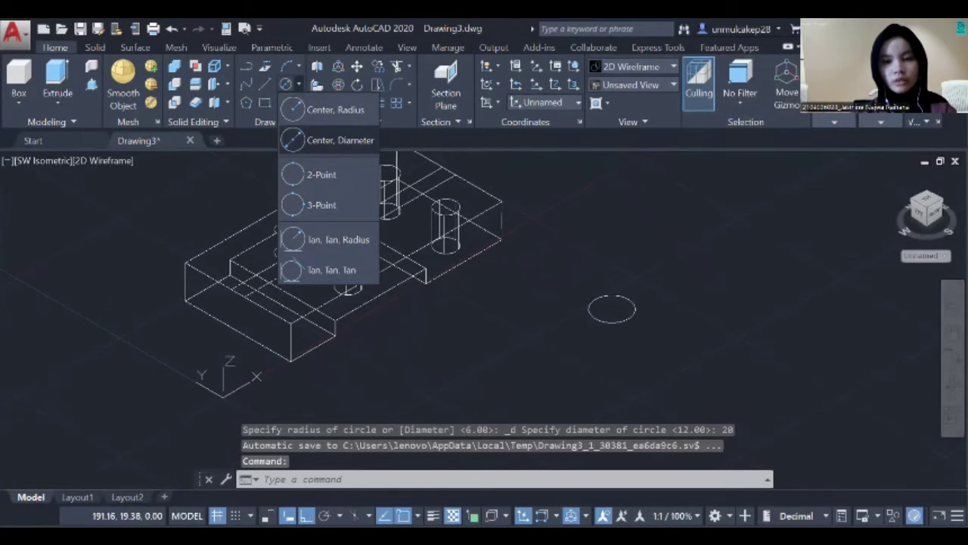
left_click(339, 140)
left_click(611, 309)
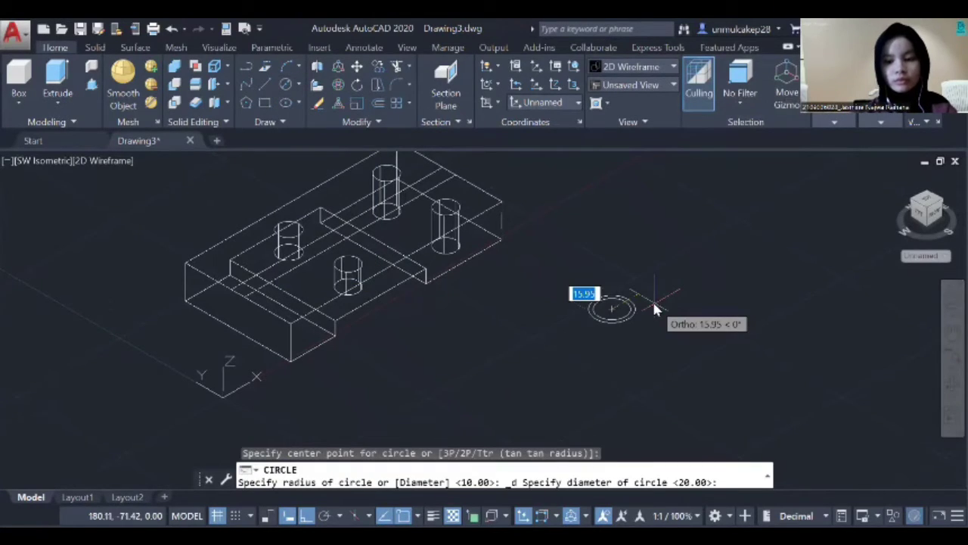
type("40")
key("Return")
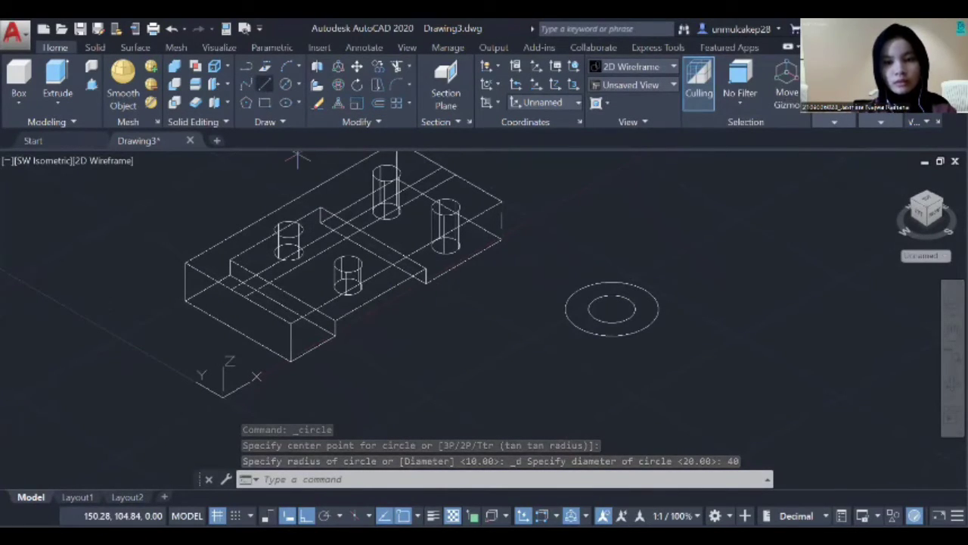
Draw a 56 mm line from the circles' centre along negative X, plus a perpendicular 64 mm base line extending 32 mm to each side.
left_click(246, 67)
left_click(611, 308)
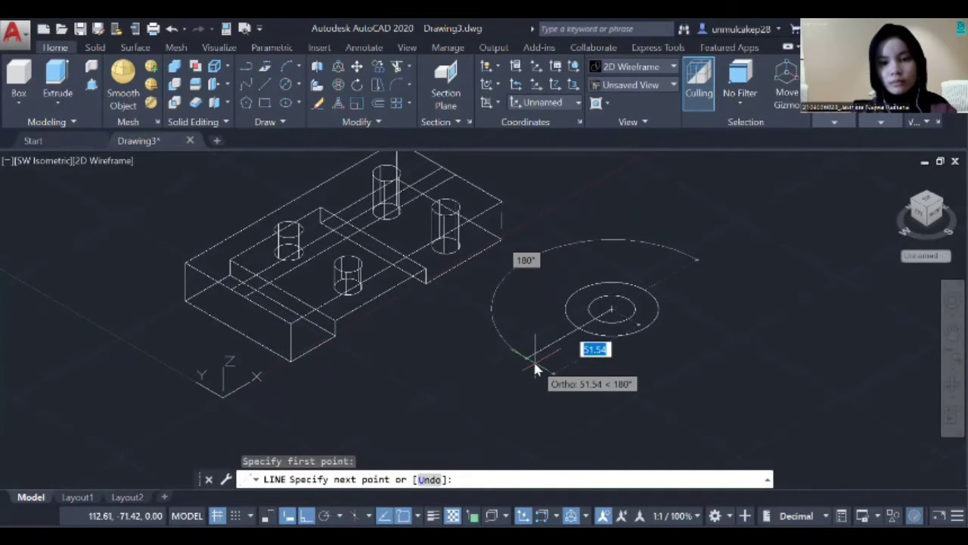
type("56")
key("Return")
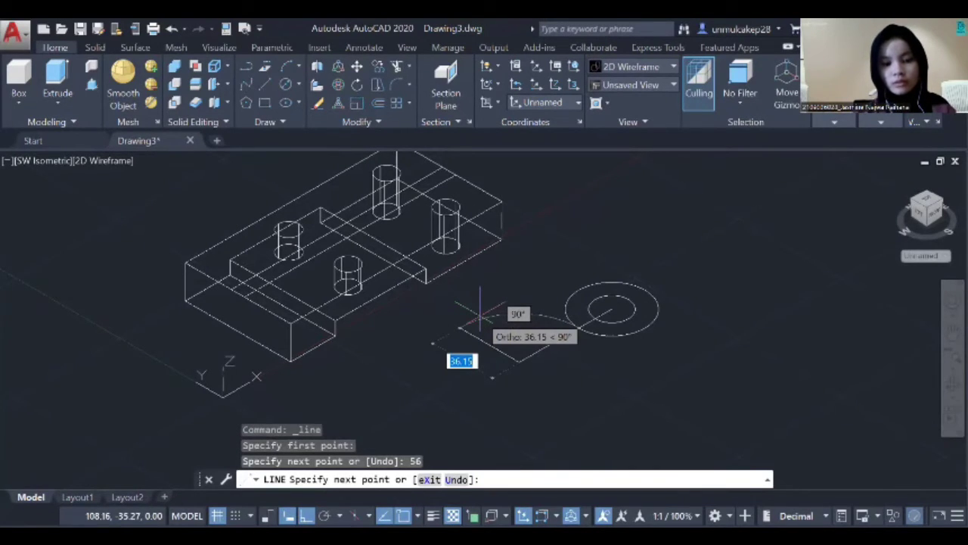
type("32")
key("Return")
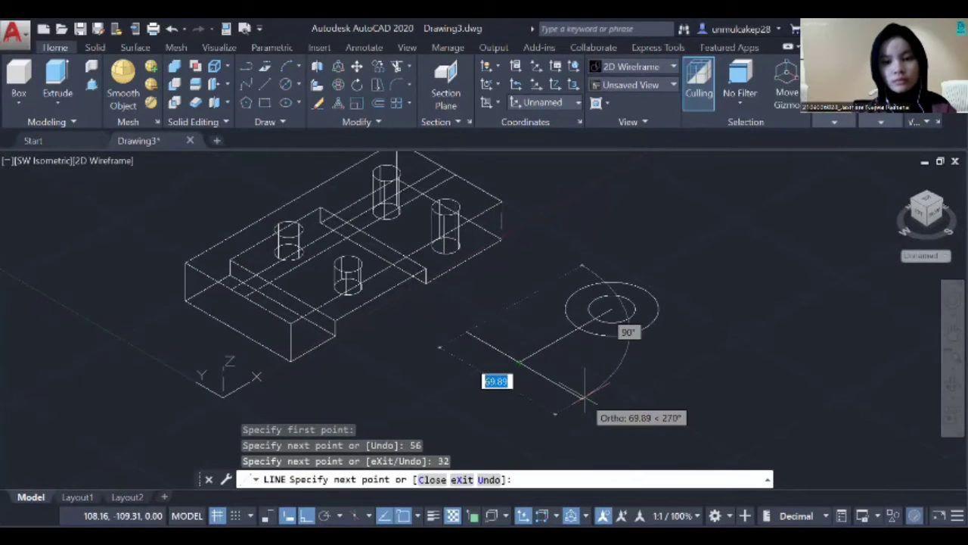
type("64")
key("Return")
key("Return")
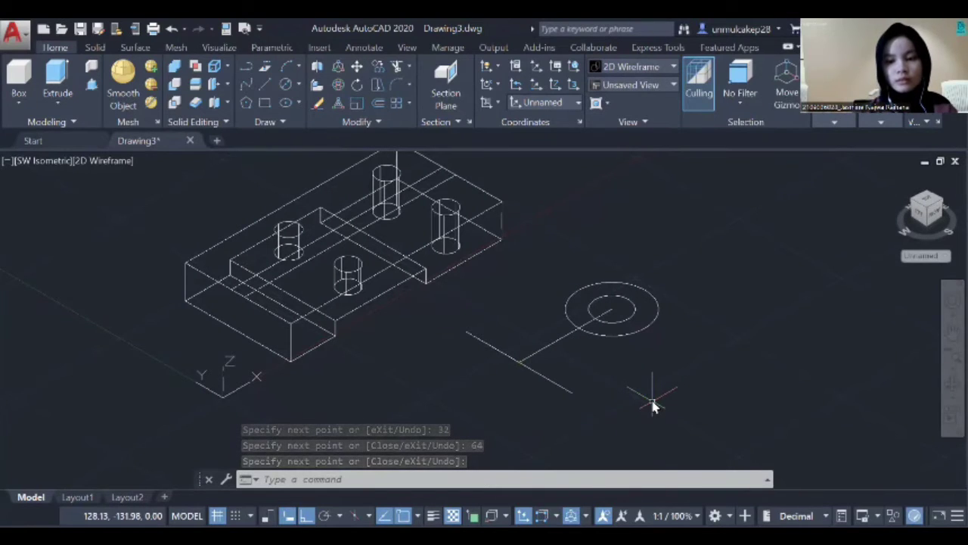
Draw lines from both ends of the 64 mm base line tangent to the 40 mm circle.
type("L")
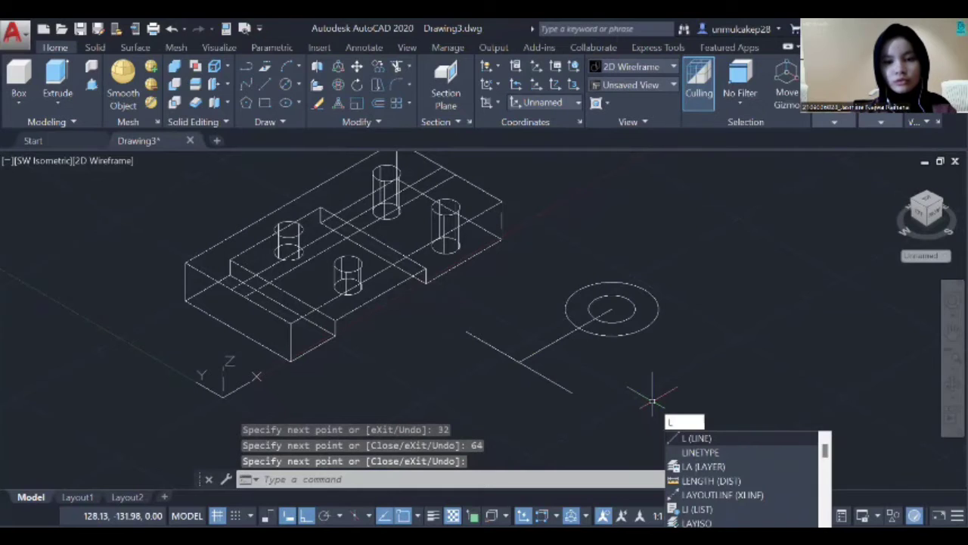
key("Return")
left_click(573, 392)
type("tan")
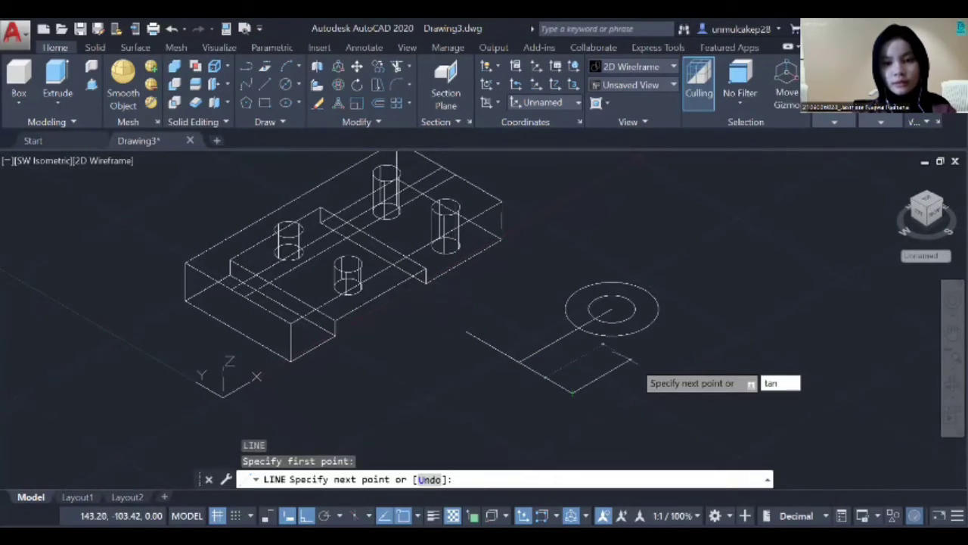
key("Return")
left_click(650, 323)
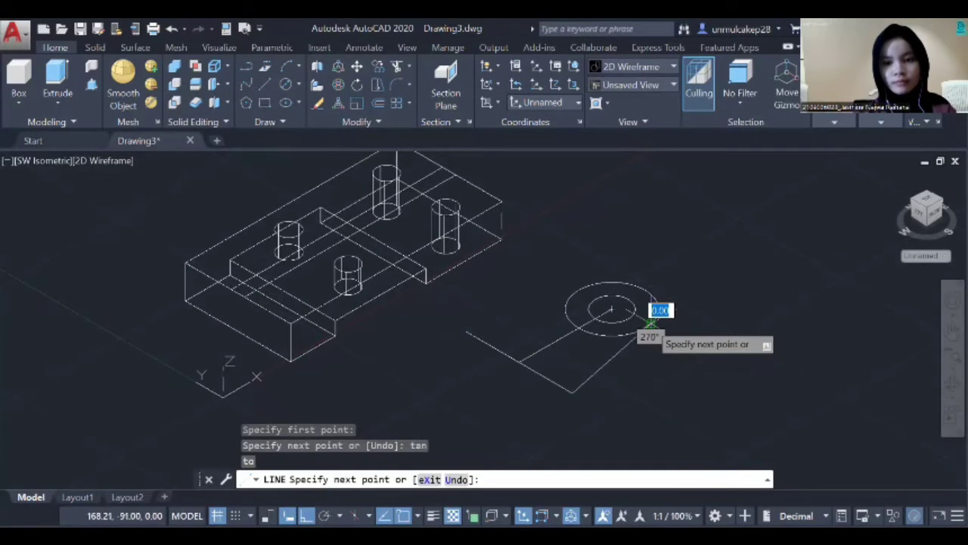
key("Return")
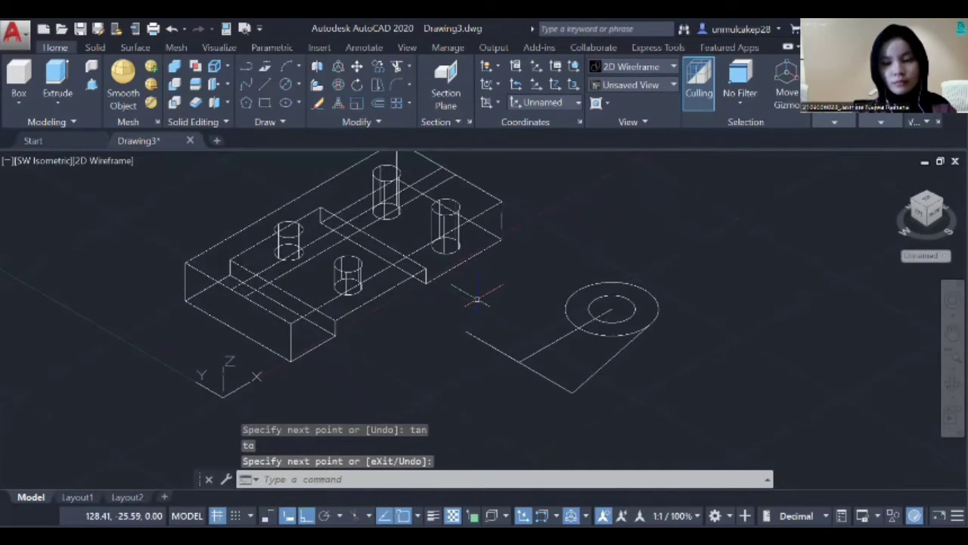
key("Return")
left_click(467, 331)
key("Return")
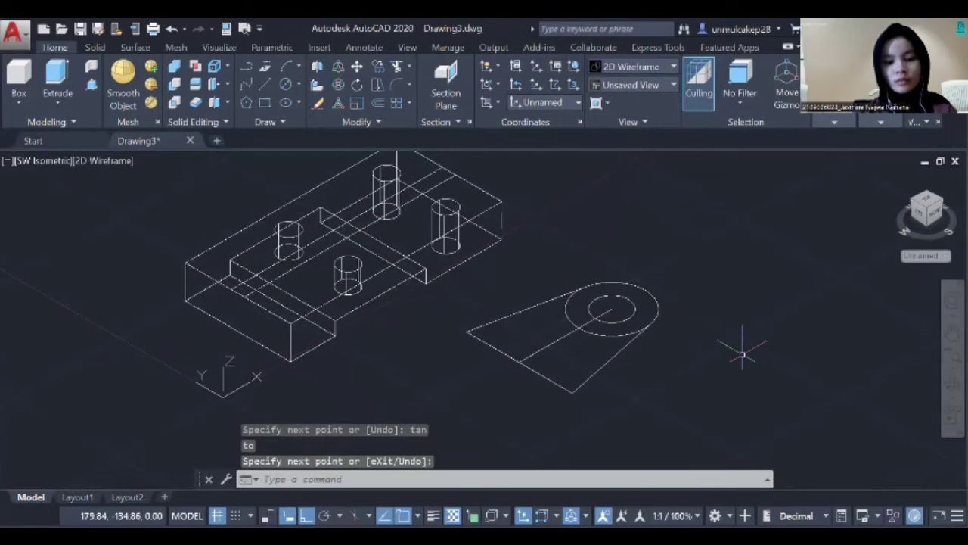
Erase the 56 mm construction line between the circles' centre and the base line.
type("ER")
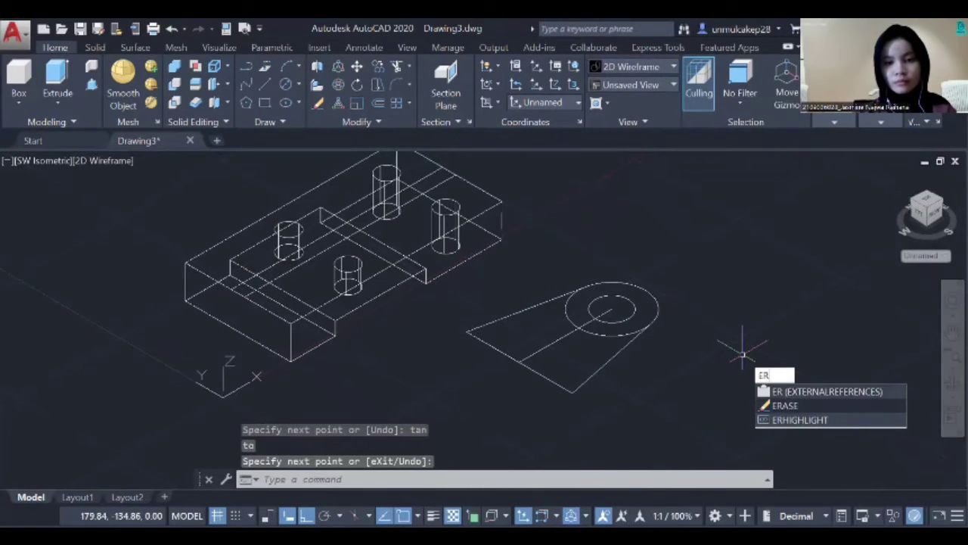
key("Down")
key("Return")
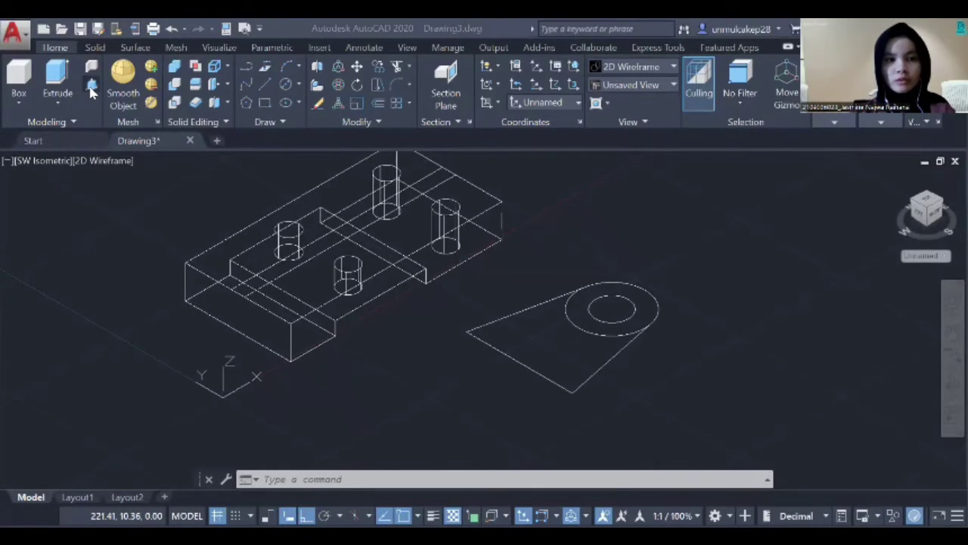
Press/pull the circular boss area of the tapered lug upward, and the tapered base area to a height of 14 mm.
mouse_move(204, 145)
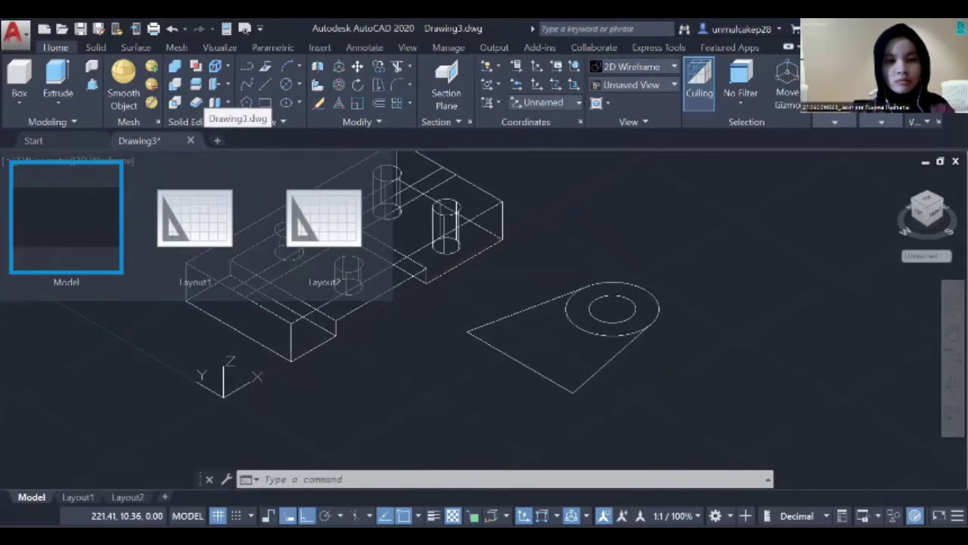
left_click(92, 85)
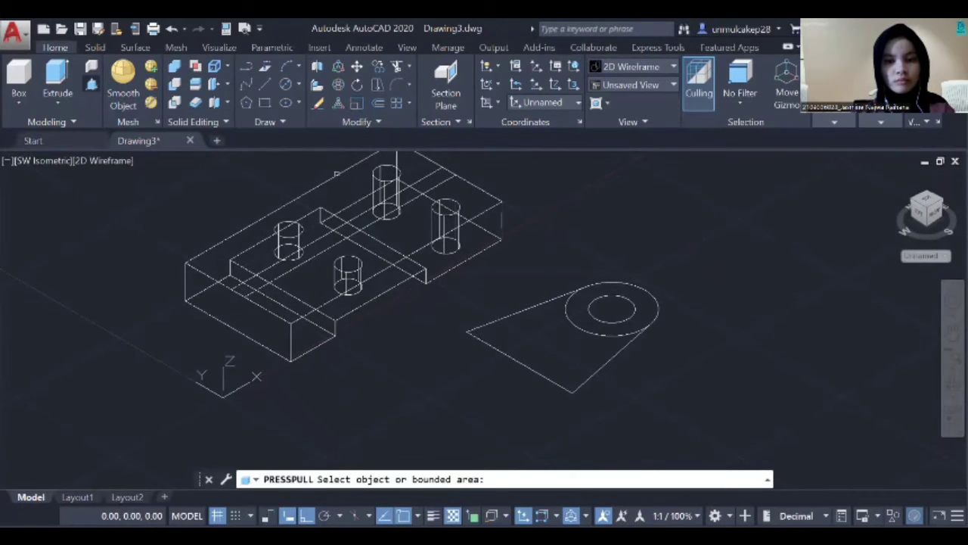
left_click(582, 311)
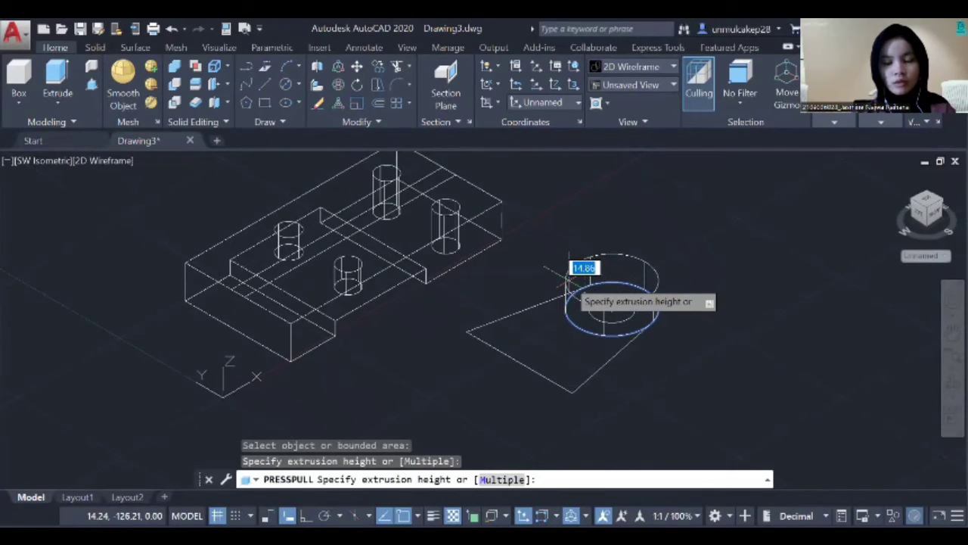
left_click(569, 274)
left_click(560, 344)
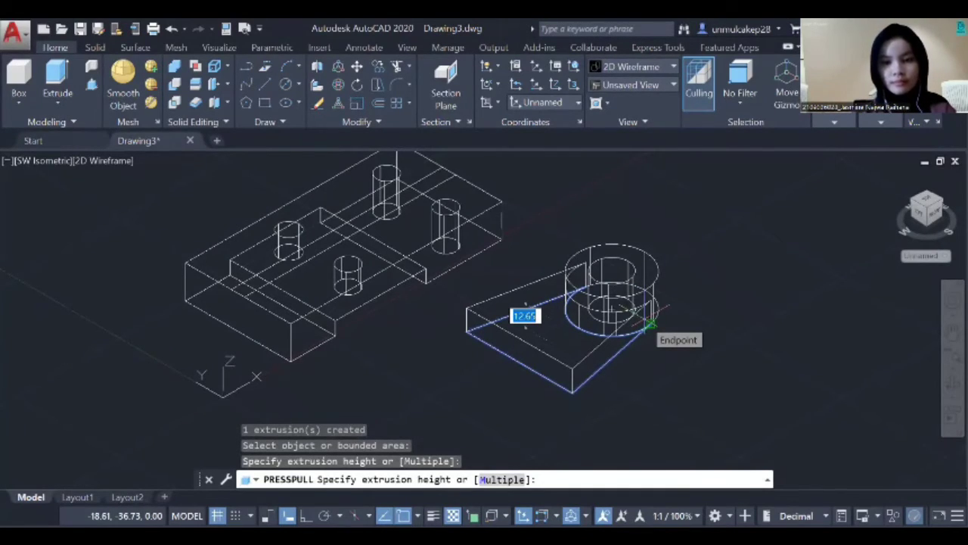
type("14")
key("Return")
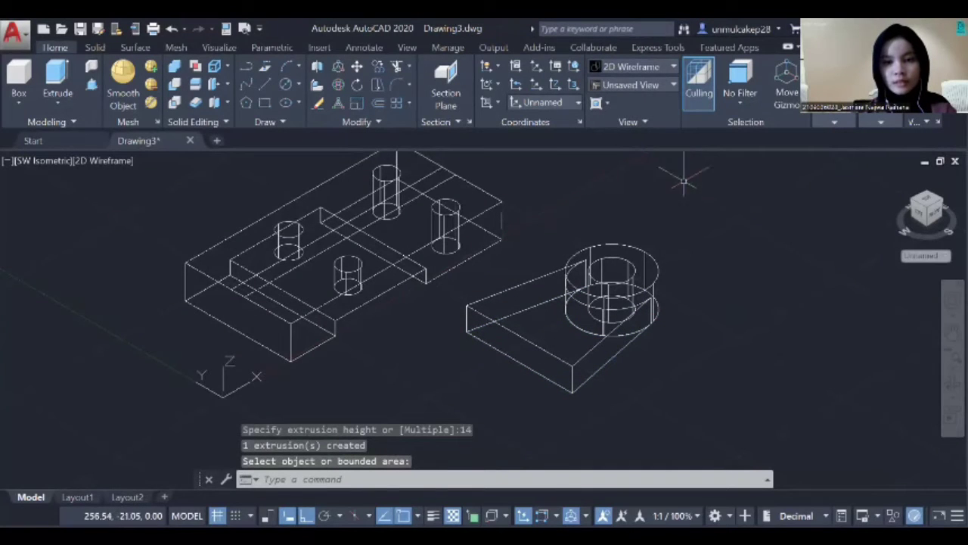
Apply the Shades of Gray visual style and subtract the inner 20 mm cylinder from the lug's round boss.
left_click(672, 70)
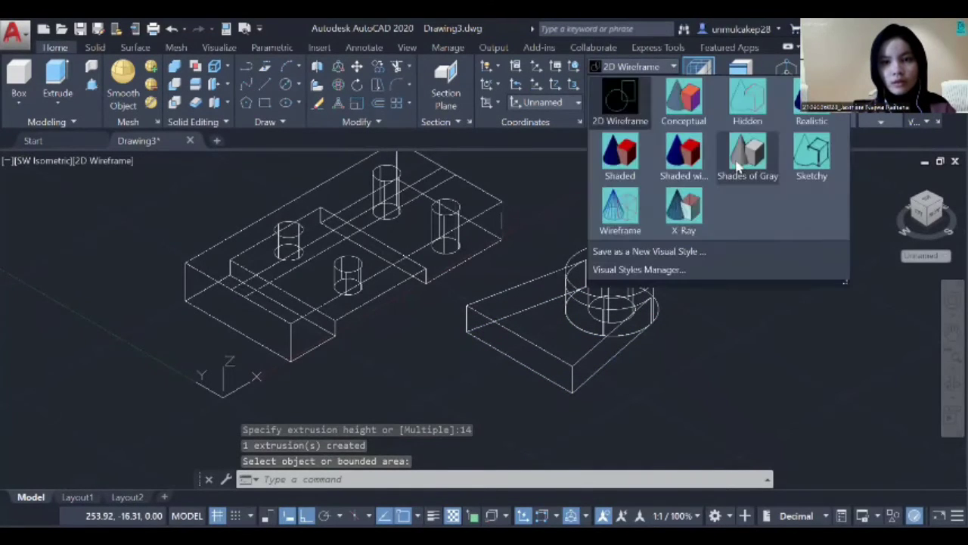
left_click(747, 155)
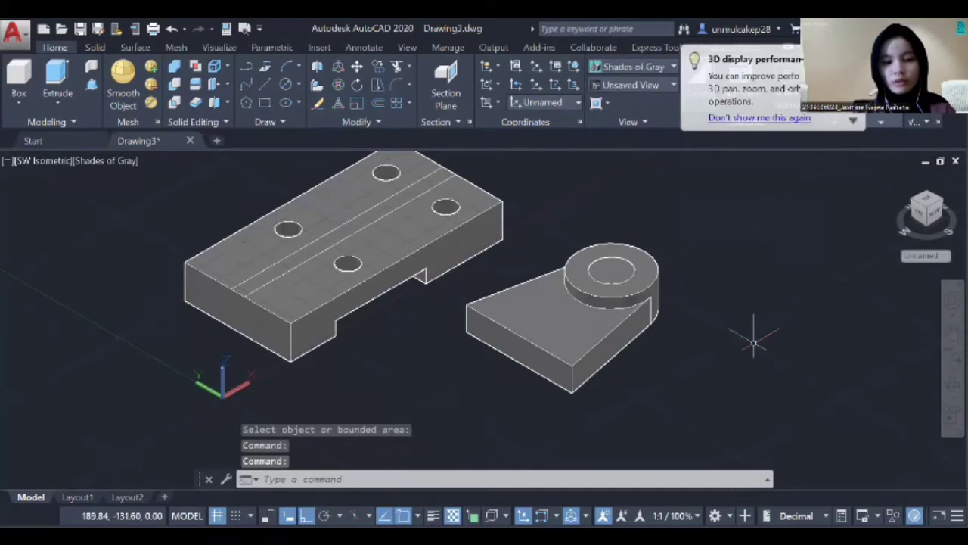
type("sub")
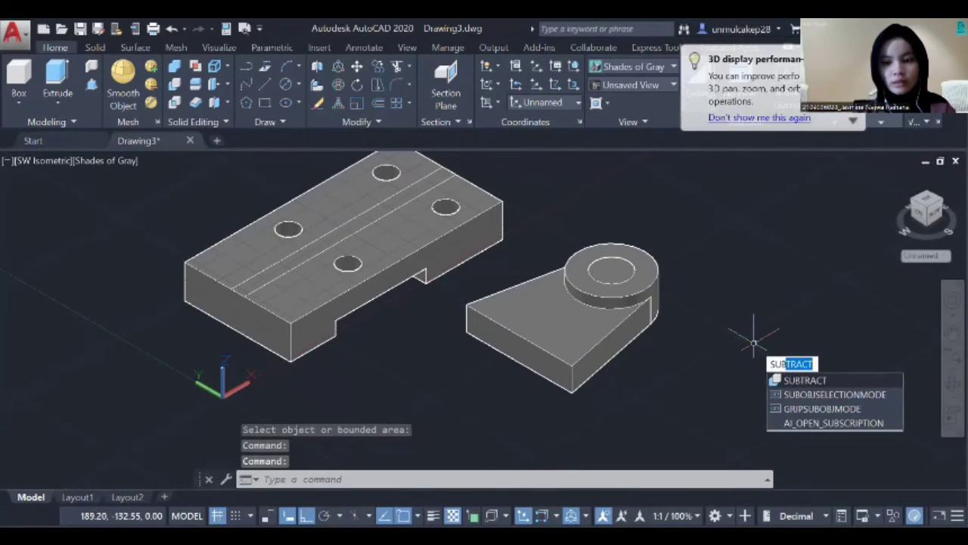
key("Return")
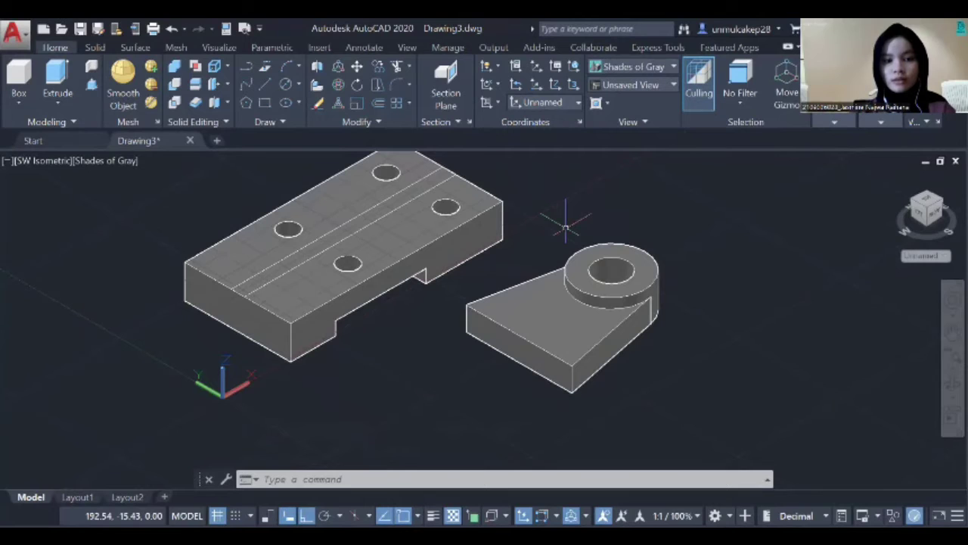
Copy the whole lug to the clipboard and paste a duplicate beside the original.
mouse_move(501, 262)
left_mouse_down()
mouse_move(668, 189)
mouse_move(753, 249)
mouse_move(738, 324)
mouse_move(714, 366)
mouse_move(648, 419)
mouse_move(561, 411)
mouse_move(425, 343)
left_mouse_up()
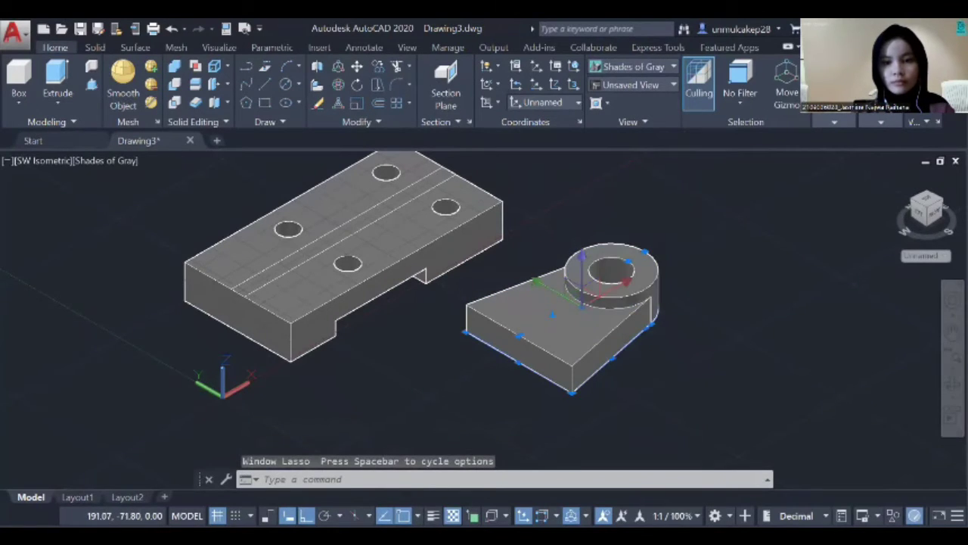
right_click(515, 283)
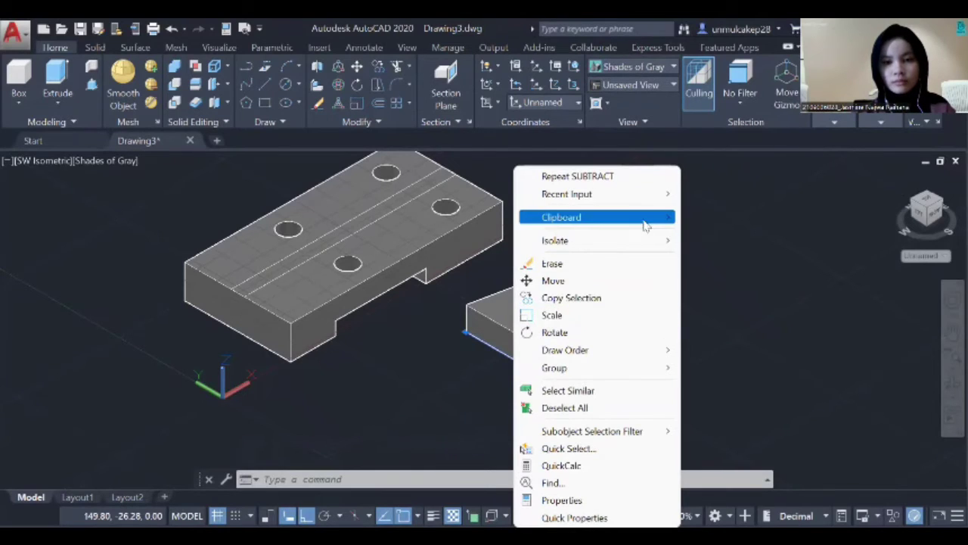
mouse_move(649, 221)
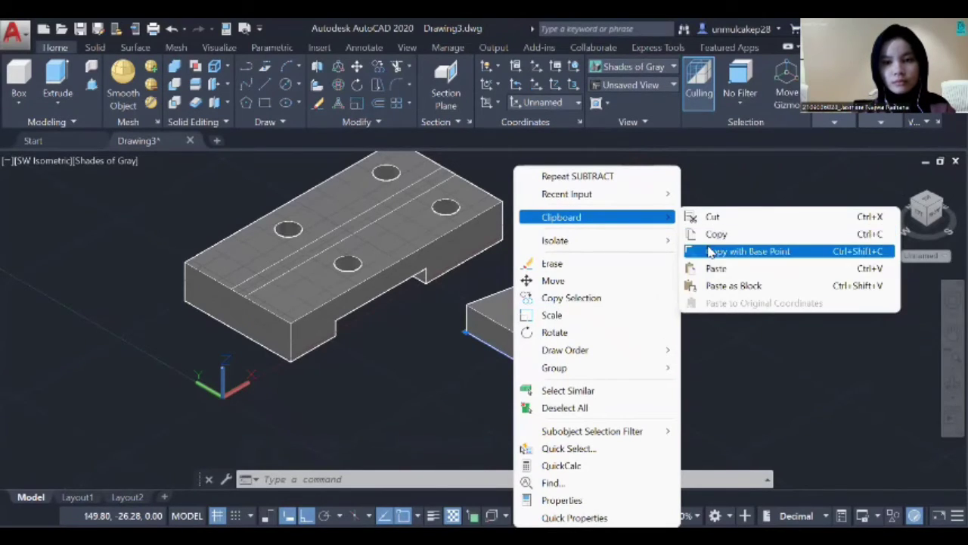
left_click(711, 237)
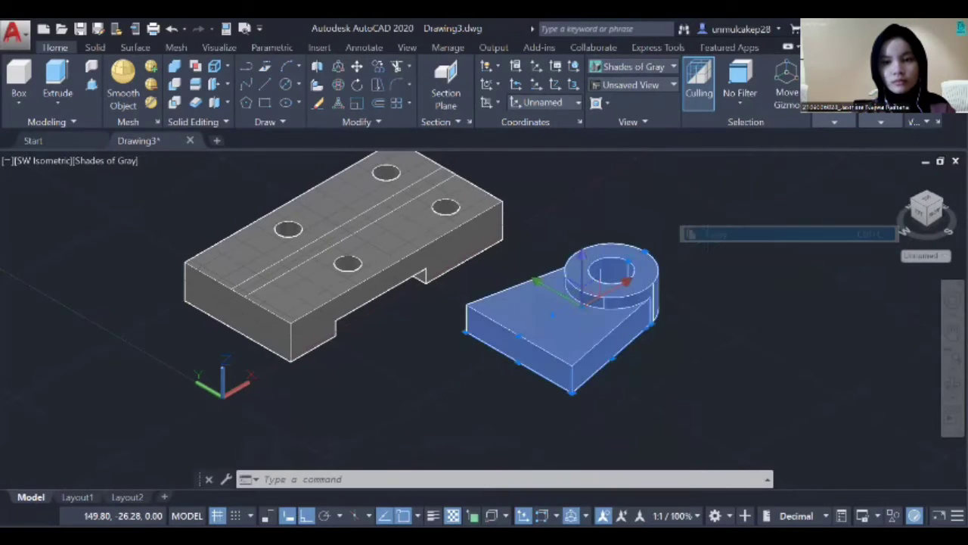
right_click(751, 305)
mouse_move(853, 218)
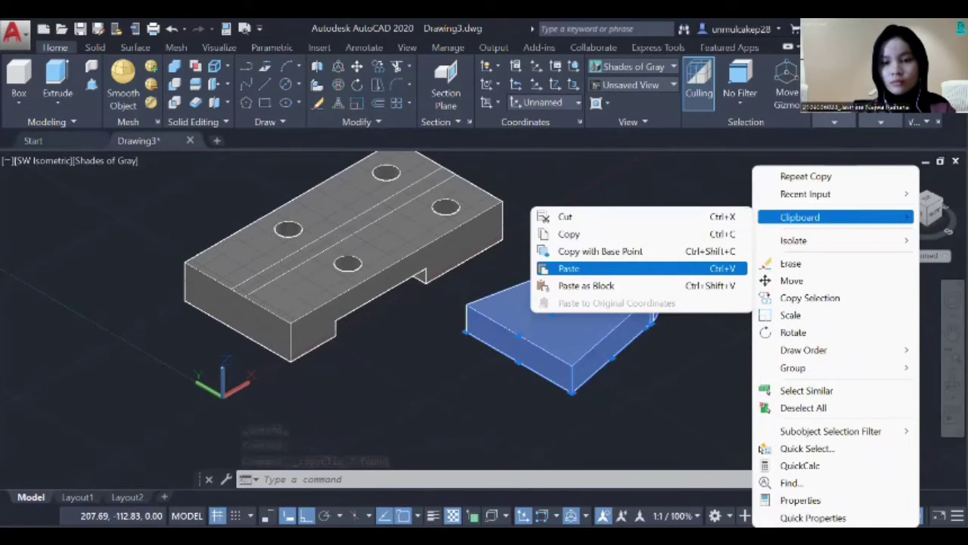
left_click(568, 268)
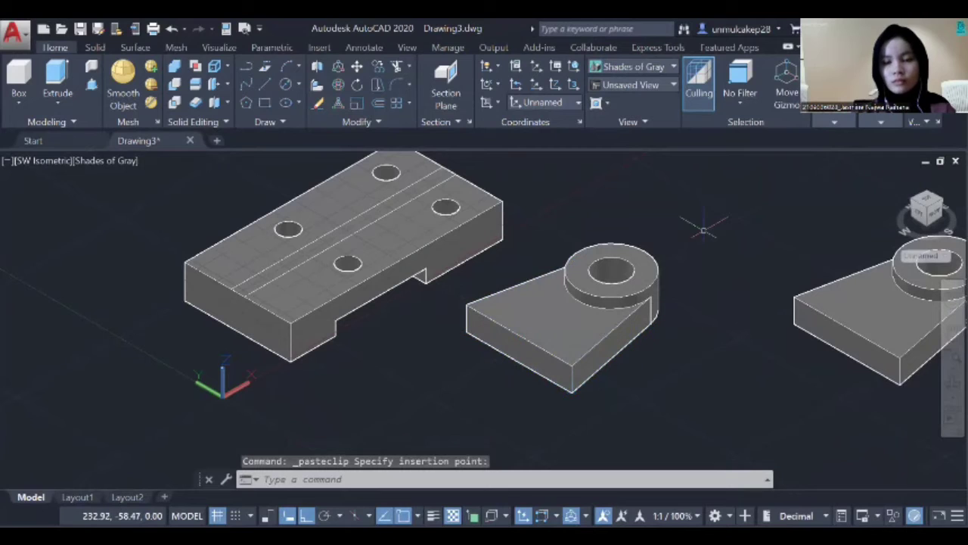
Rotate the original lug in 3D about the Y axis so that it stands upright with its boss on top.
mouse_move(578, 224)
left_mouse_down()
mouse_move(680, 375)
mouse_move(565, 432)
mouse_move(459, 436)
mouse_move(425, 420)
mouse_move(425, 321)
left_mouse_up()
left_click(655, 286)
right_click(653, 291)
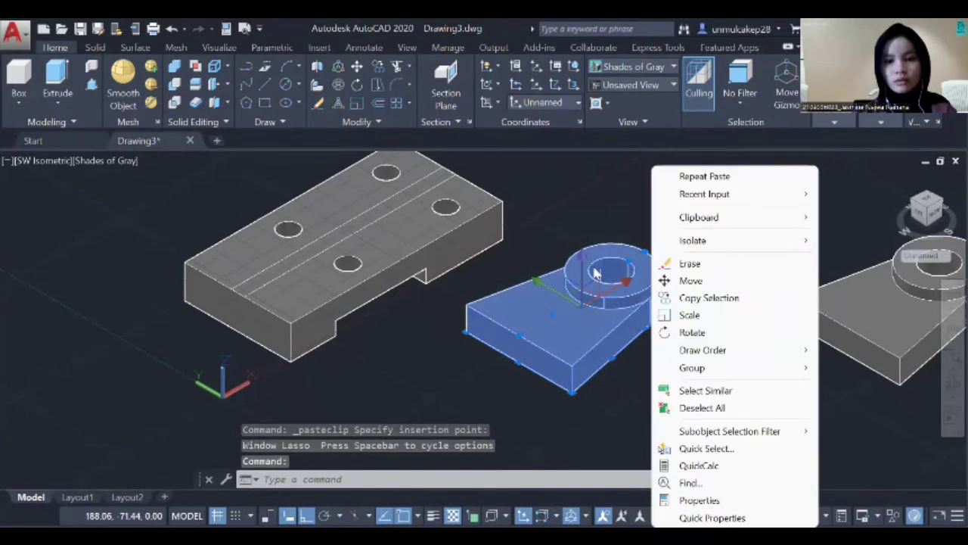
left_click(338, 84)
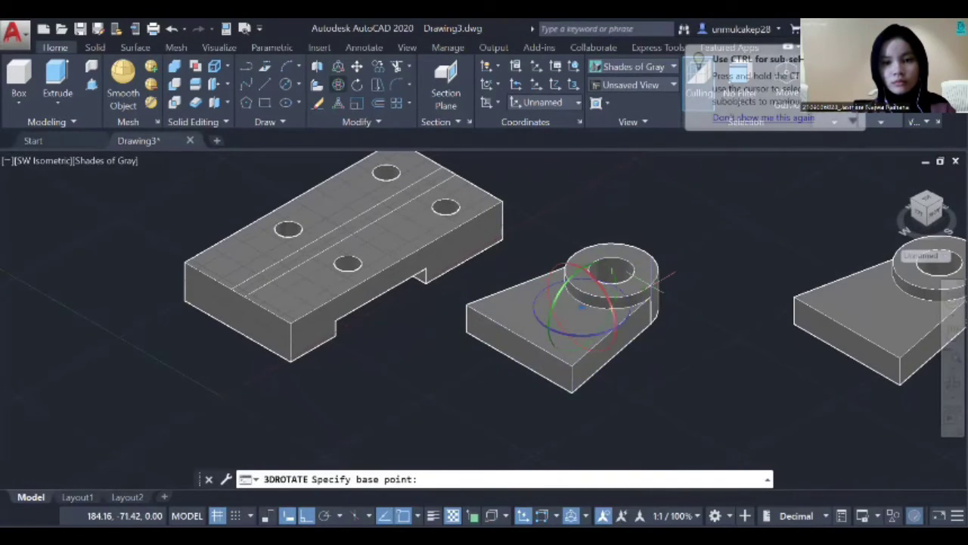
left_click(581, 305)
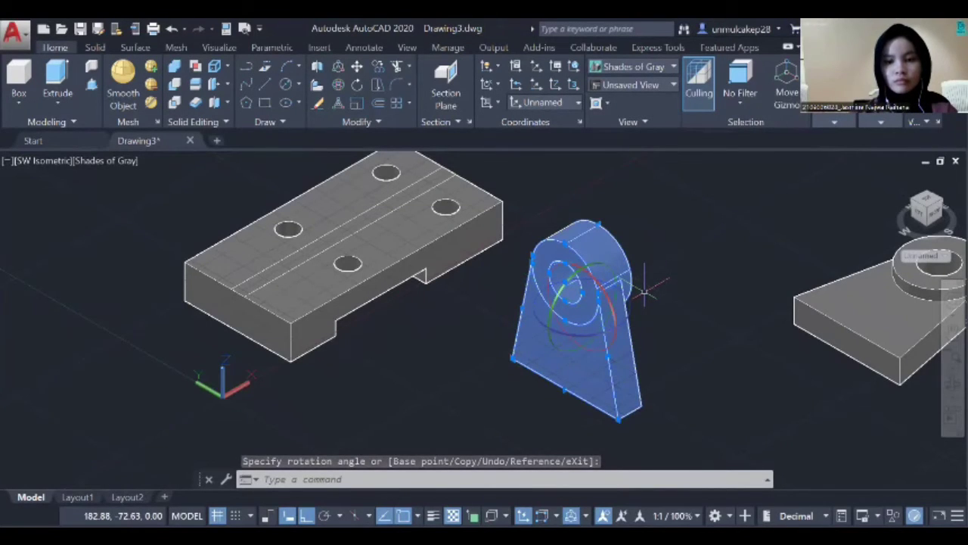
key("Return")
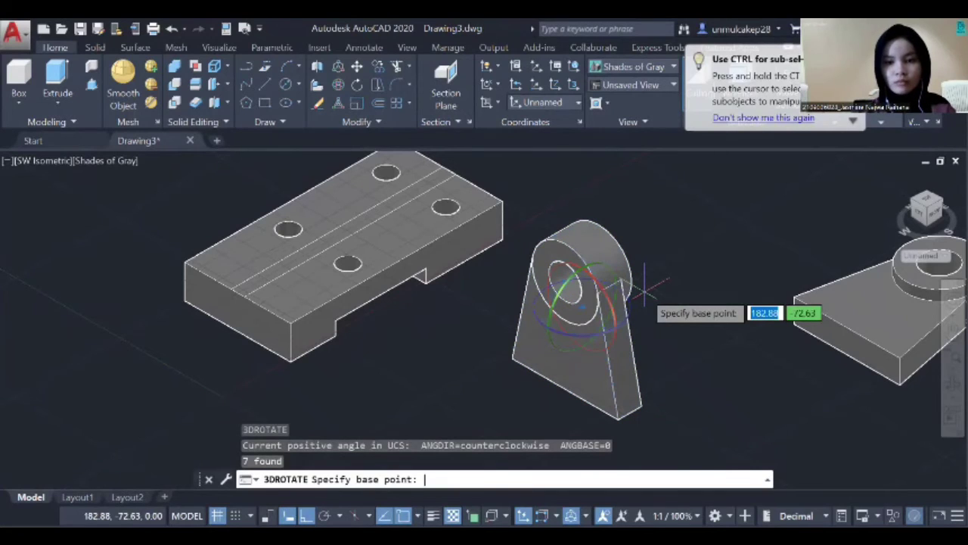
left_click(660, 244)
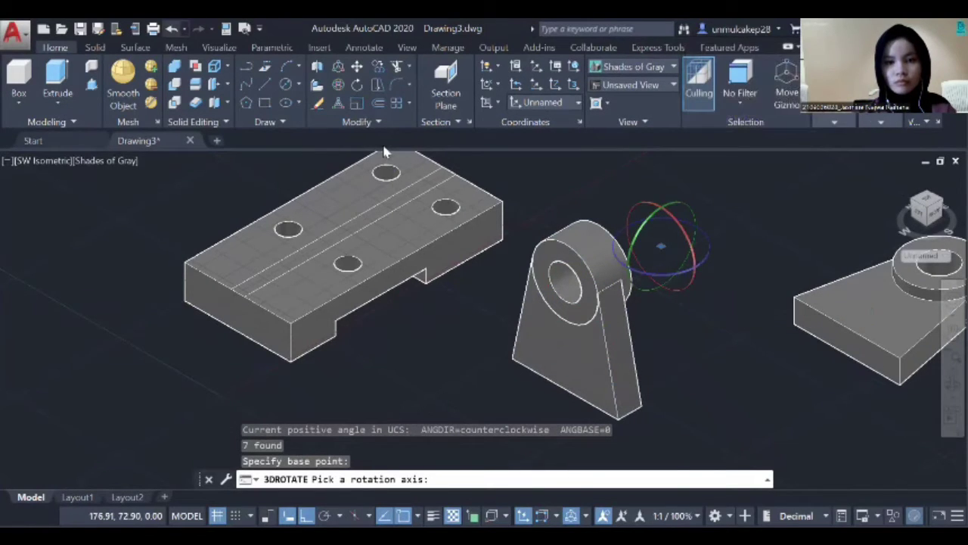
key("Escape")
key("ctrl+z")
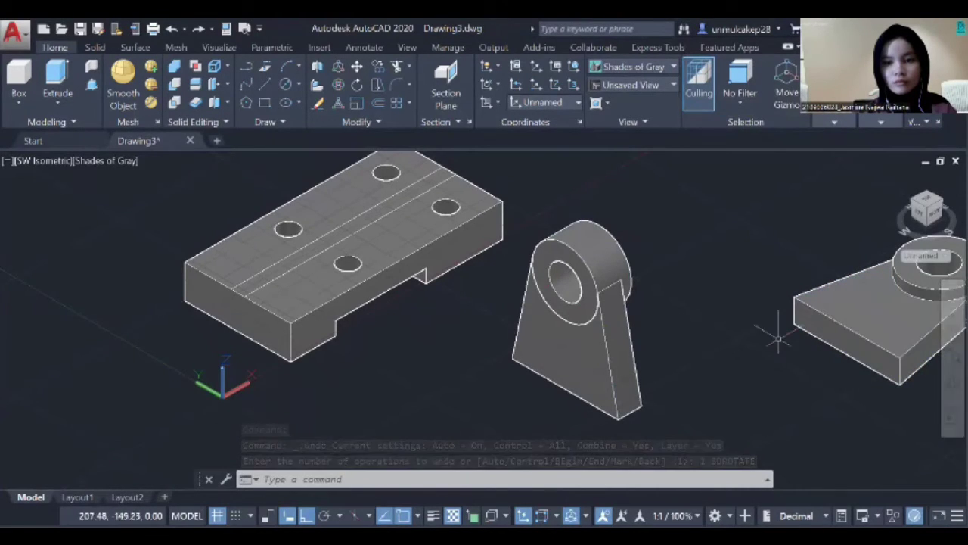
Rotate the pasted lug copy in 3D about the Y axis so that it stands upright like the original.
left_click(952, 331)
left_click_drag(787, 385, 589, 406)
key("Escape")
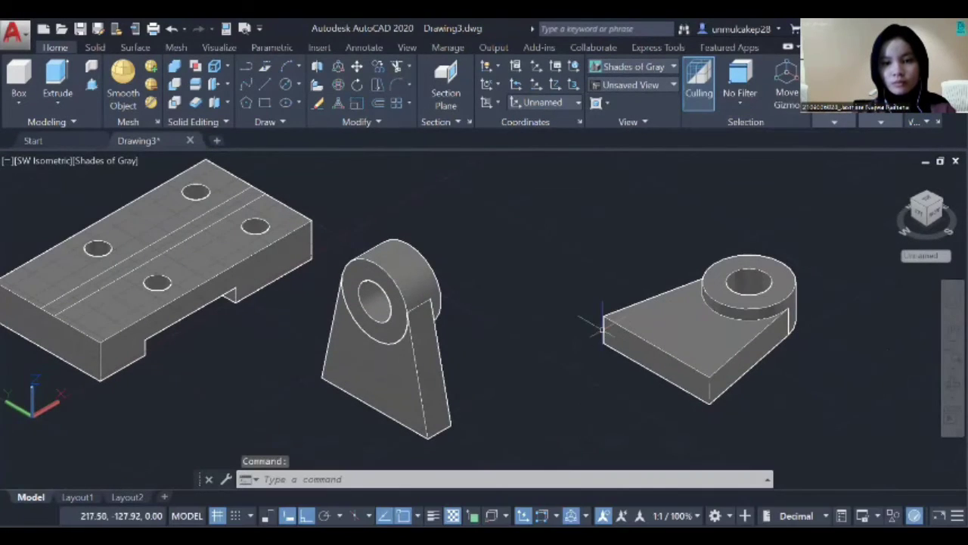
mouse_move(636, 251)
left_mouse_down()
mouse_move(708, 218)
mouse_move(888, 301)
mouse_move(782, 465)
mouse_move(608, 370)
mouse_move(594, 299)
left_mouse_up()
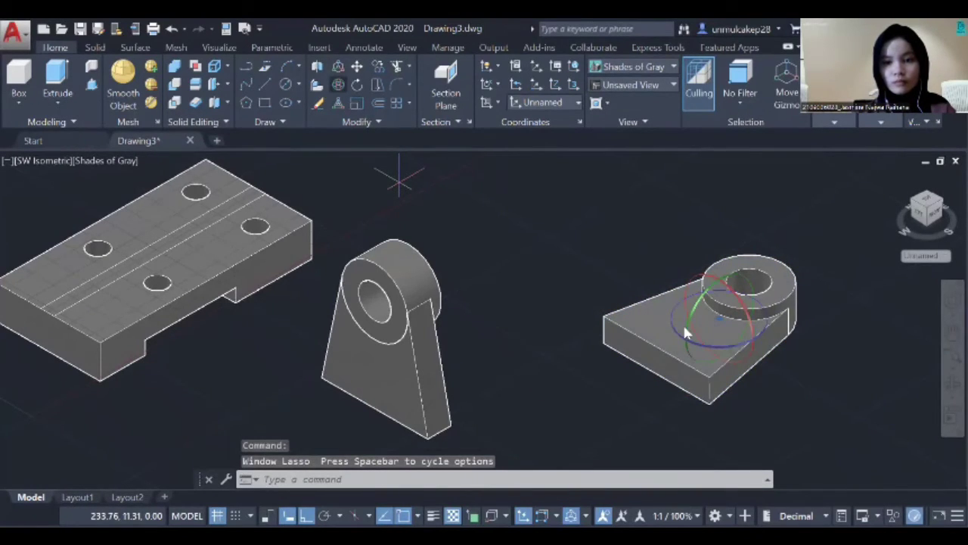
left_click(703, 286)
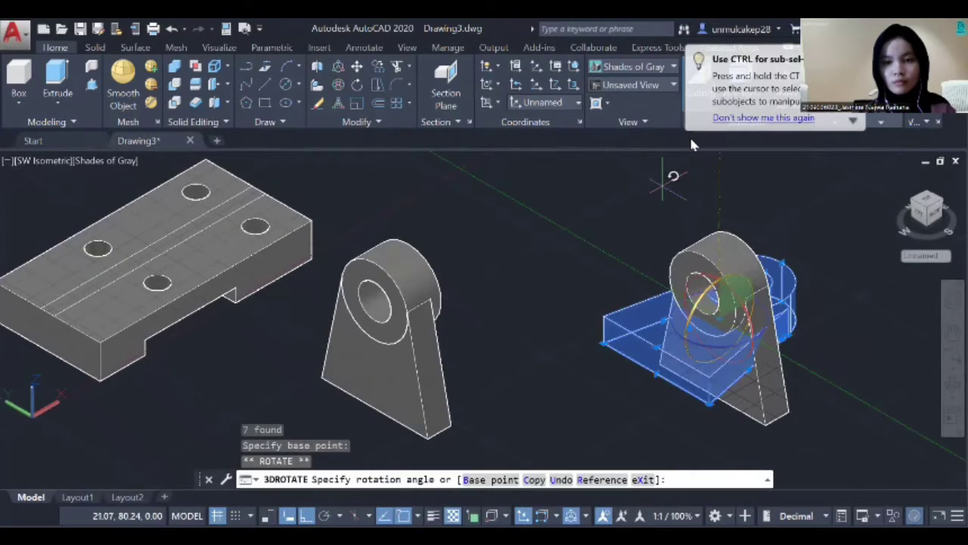
left_click(618, 232)
left_click(617, 234)
left_click(617, 235)
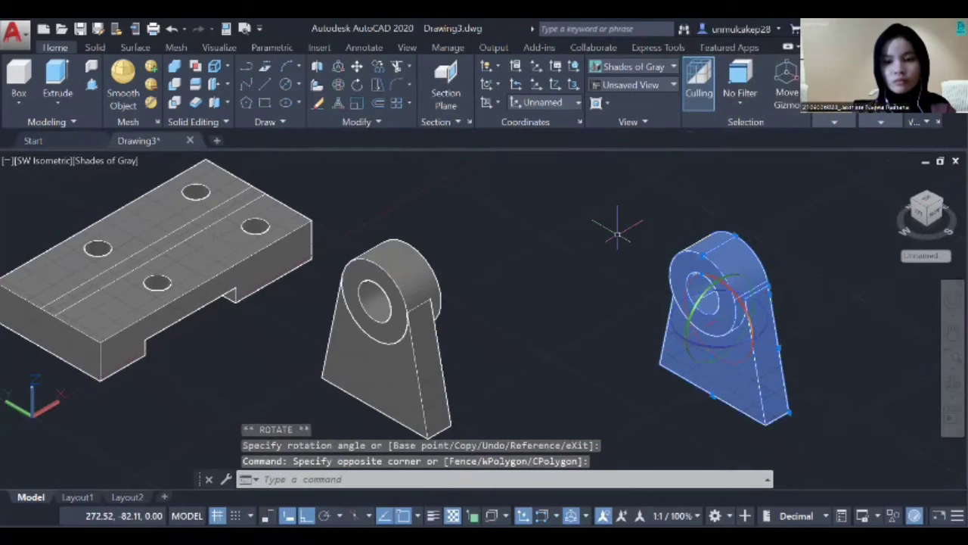
key("Return")
left_click(617, 234)
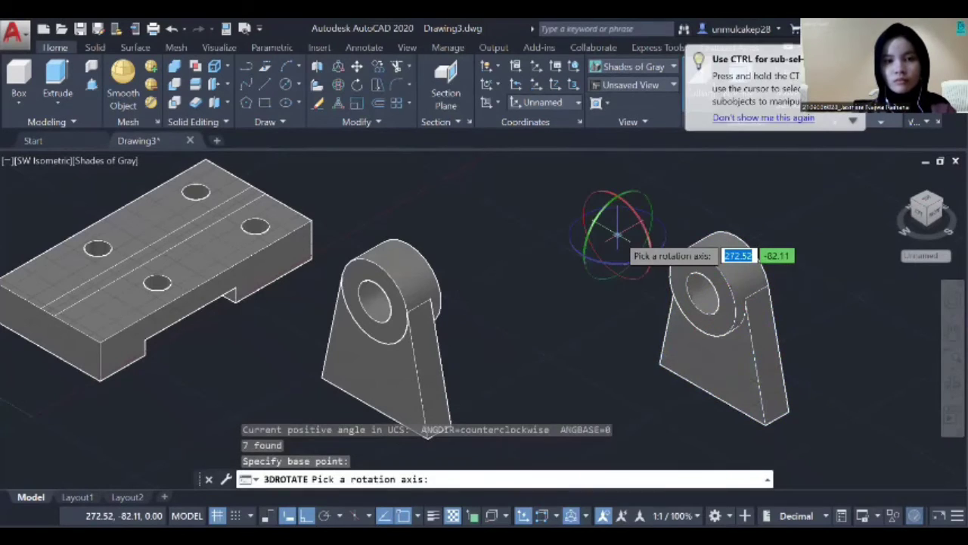
key("Escape")
key("ctrl+z")
Move the upright lug copy by its lower front corner onto the upper front corner of the holed plate.
left_click(624, 208)
mouse_move(623, 208)
left_mouse_down()
mouse_move(750, 210)
mouse_move(839, 324)
mouse_move(844, 377)
mouse_move(811, 463)
mouse_move(669, 457)
mouse_move(608, 386)
mouse_move(601, 347)
left_mouse_up()
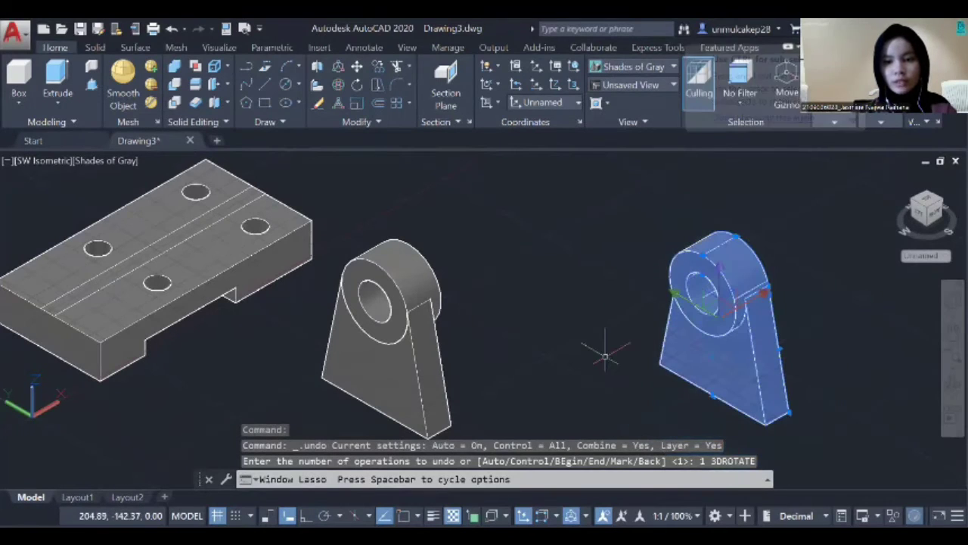
right_click(691, 391)
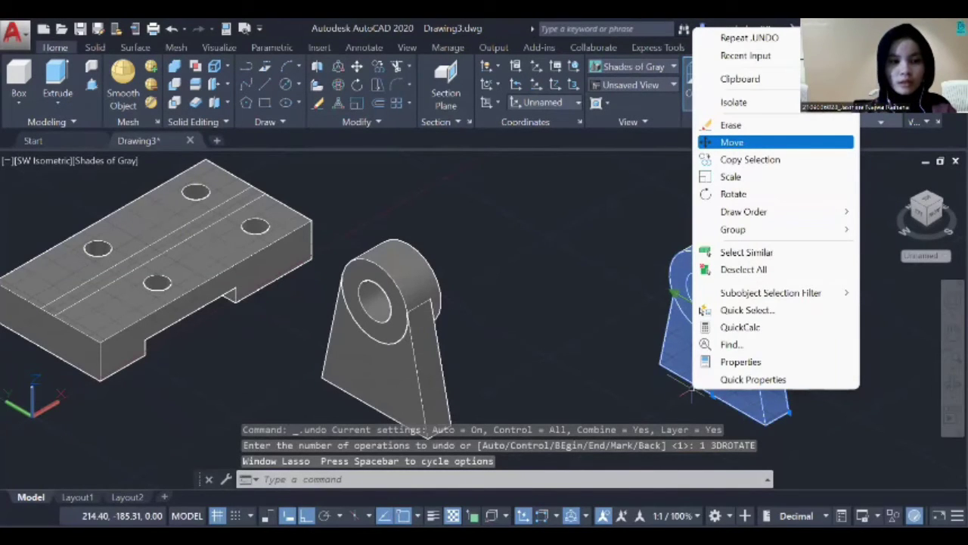
left_click(732, 142)
left_click(764, 424)
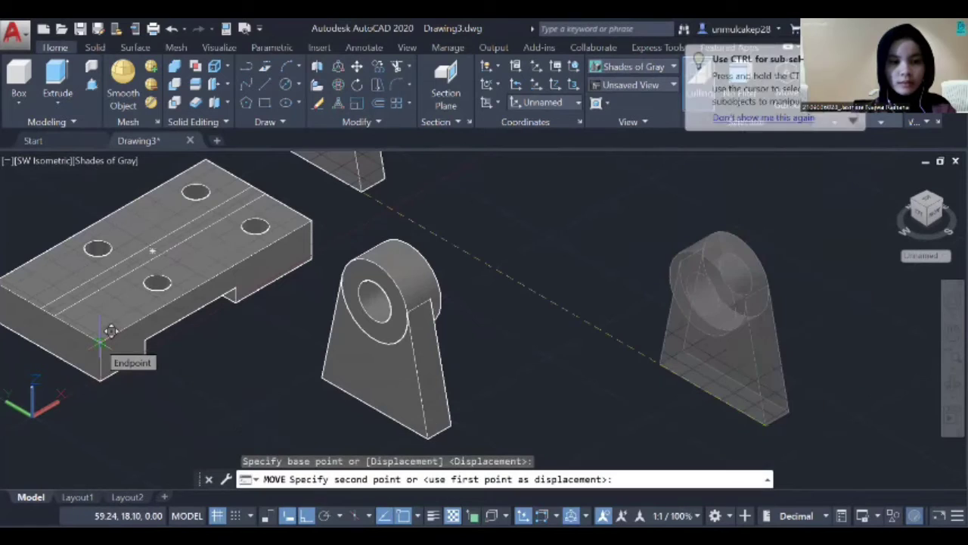
left_click(101, 341)
Move the remaining upright lug by its lower front corner onto the plate's front edge, offset 50 mm from the mounted lug's lower corner.
mouse_move(342, 220)
left_mouse_down()
mouse_move(390, 218)
mouse_move(455, 242)
mouse_move(518, 405)
mouse_move(341, 433)
mouse_move(294, 399)
left_mouse_up()
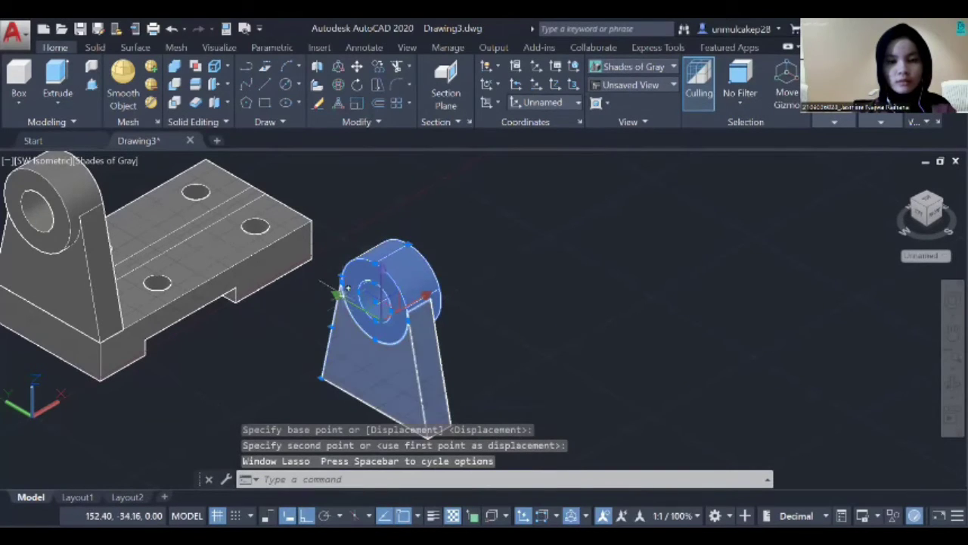
mouse_move(361, 203)
left_mouse_down()
mouse_move(474, 243)
mouse_move(536, 382)
mouse_move(427, 468)
mouse_move(363, 495)
mouse_move(304, 447)
mouse_move(281, 403)
left_mouse_up()
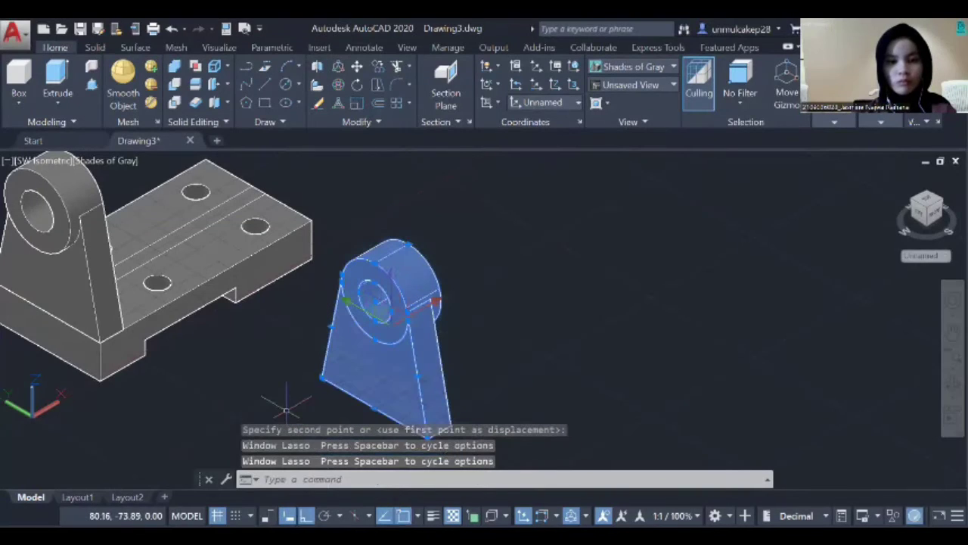
right_click(369, 367)
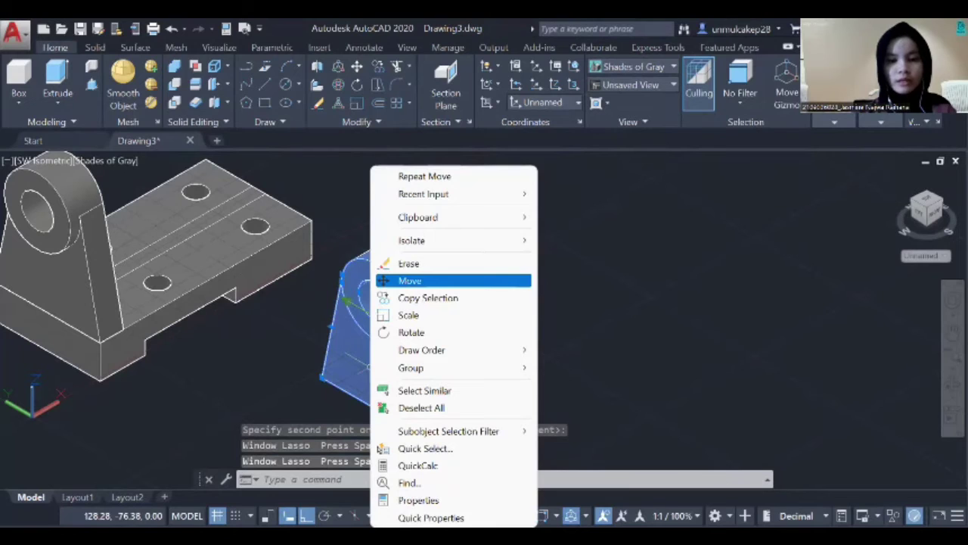
left_click(410, 281)
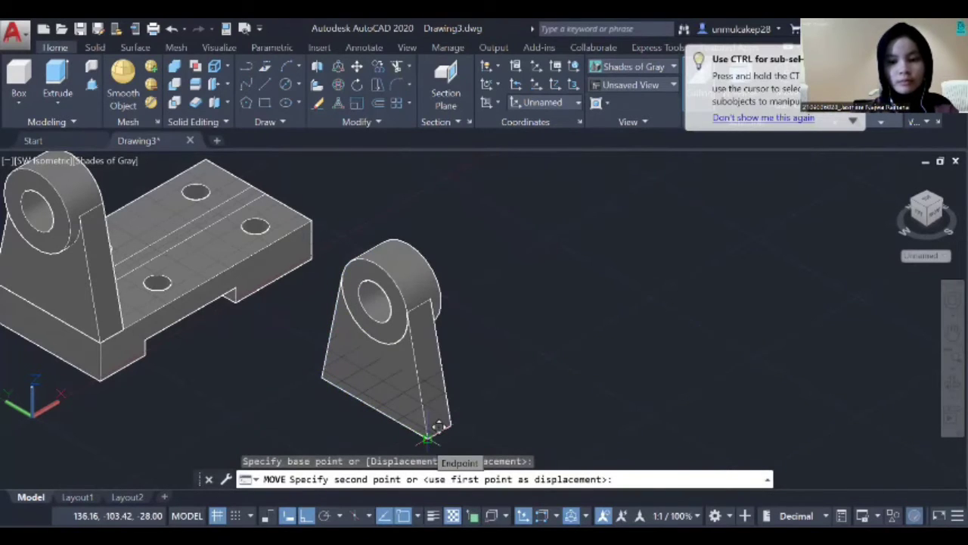
key("Return")
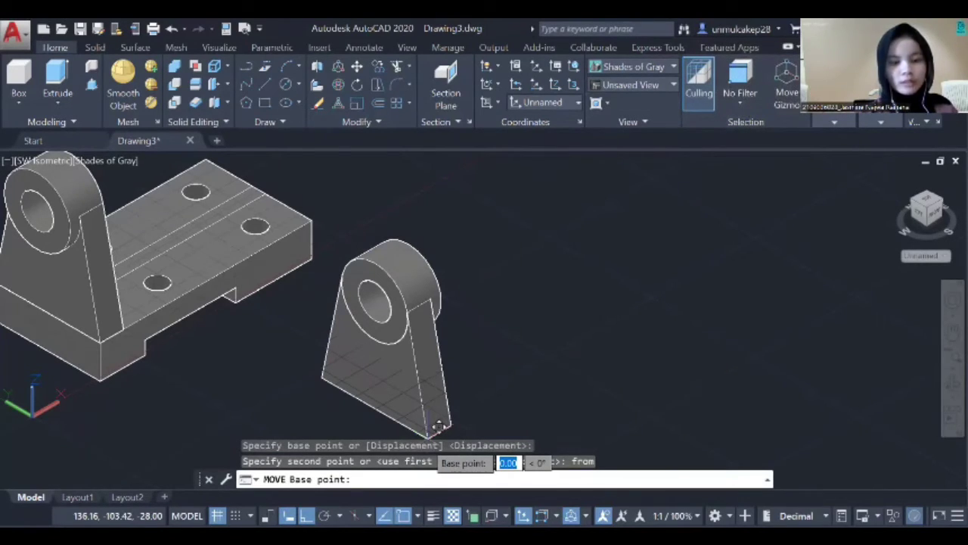
left_click(437, 427)
type("50")
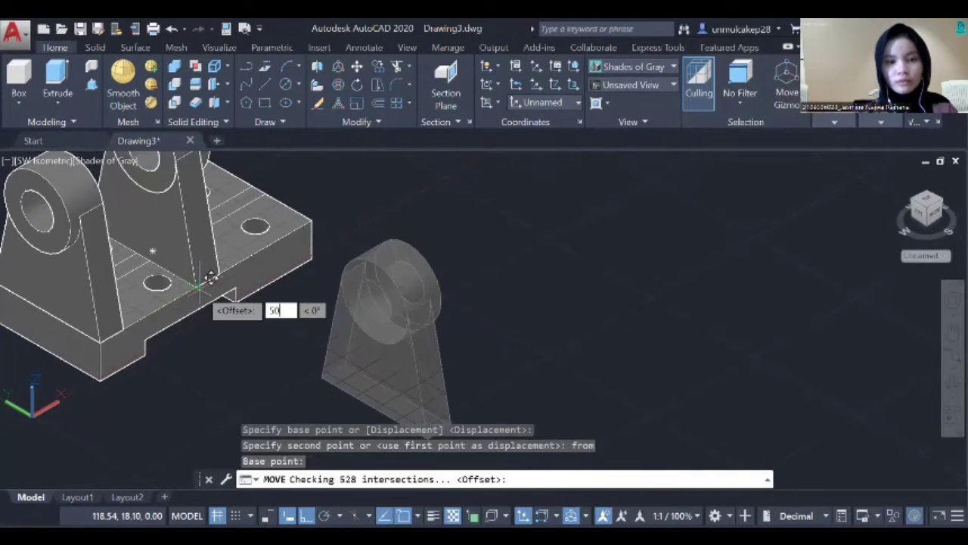
key("Return")
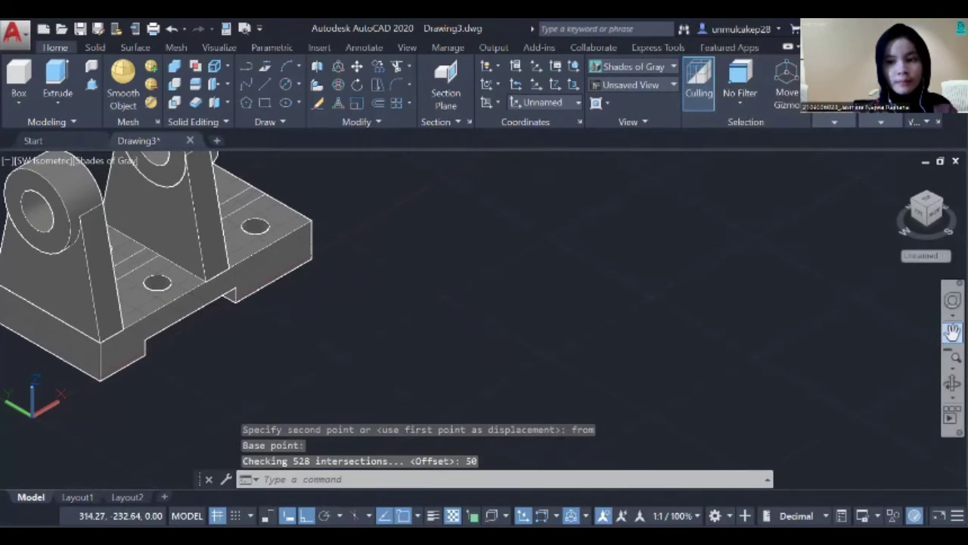
Press-pull the plate's central strip between the two lugs by 28 mm to form a connecting rib.
left_click(952, 331)
left_click_drag(589, 311, 713, 341)
key("Escape")
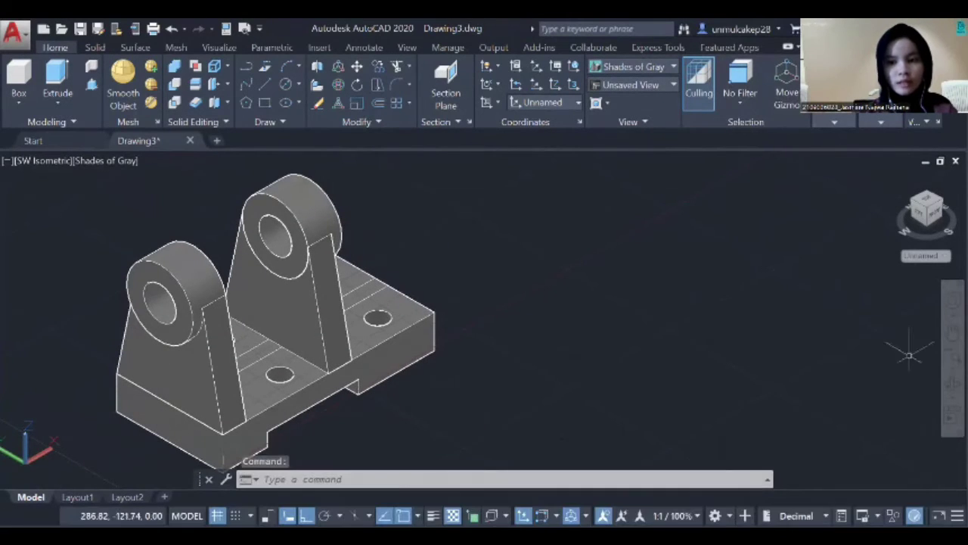
left_click_drag(940, 202, 932, 204)
left_click(930, 203)
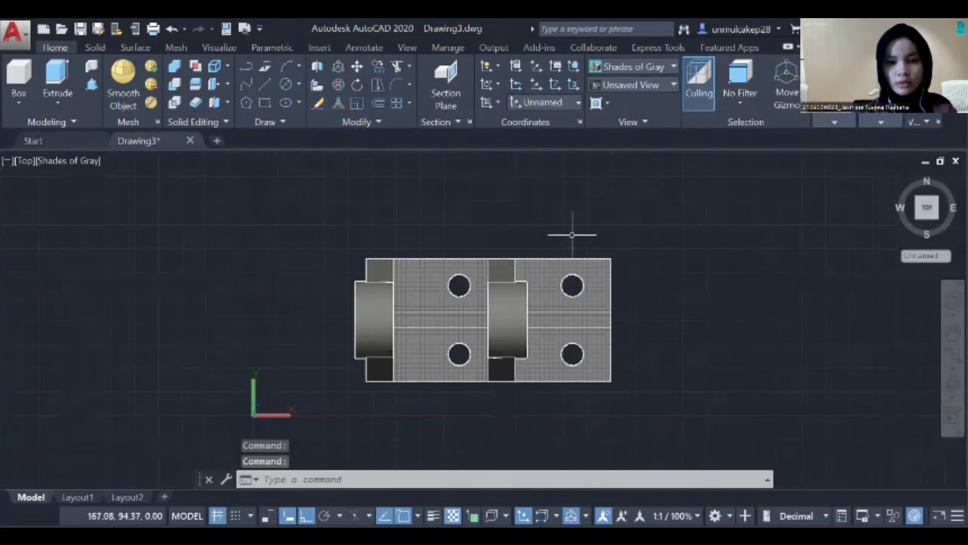
type("PREss")
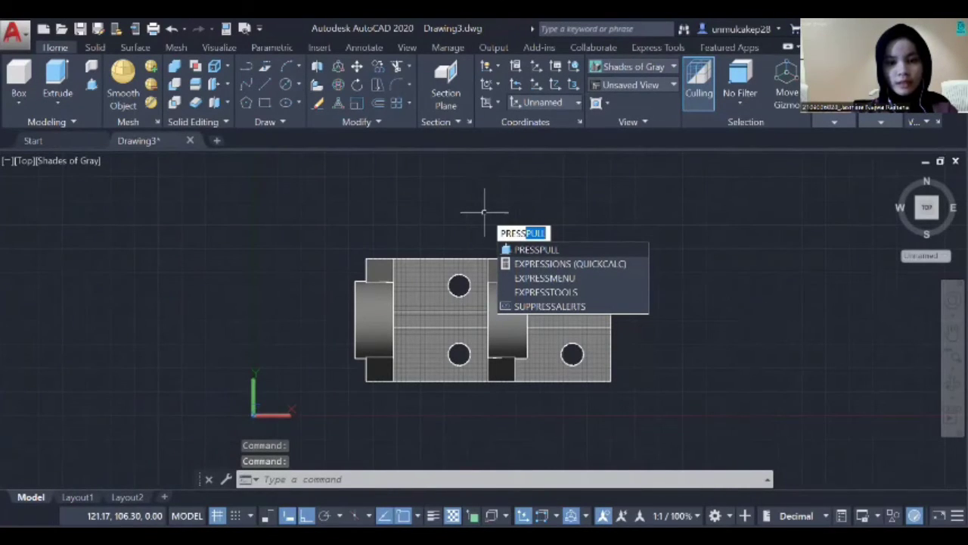
key("Return")
left_click(465, 320)
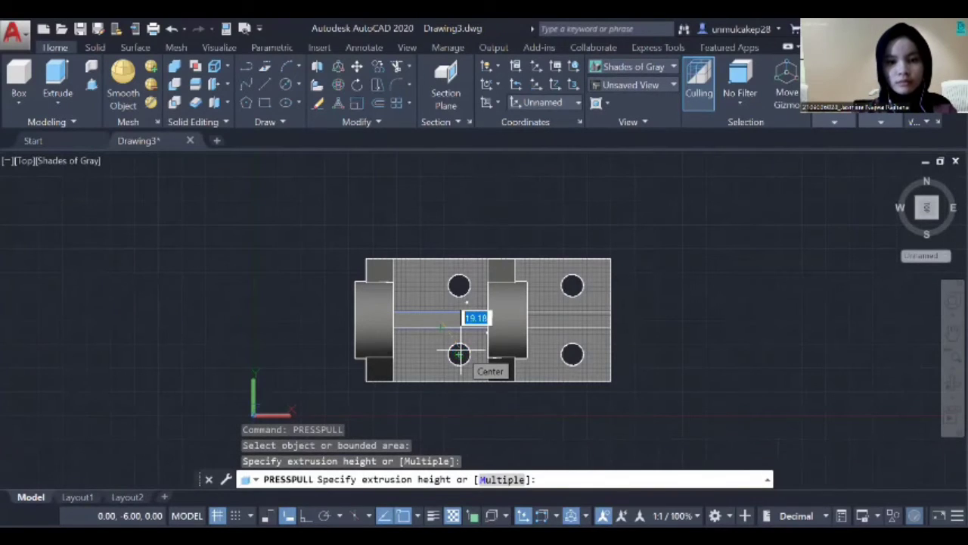
type("28")
key("Return")
key("Return")
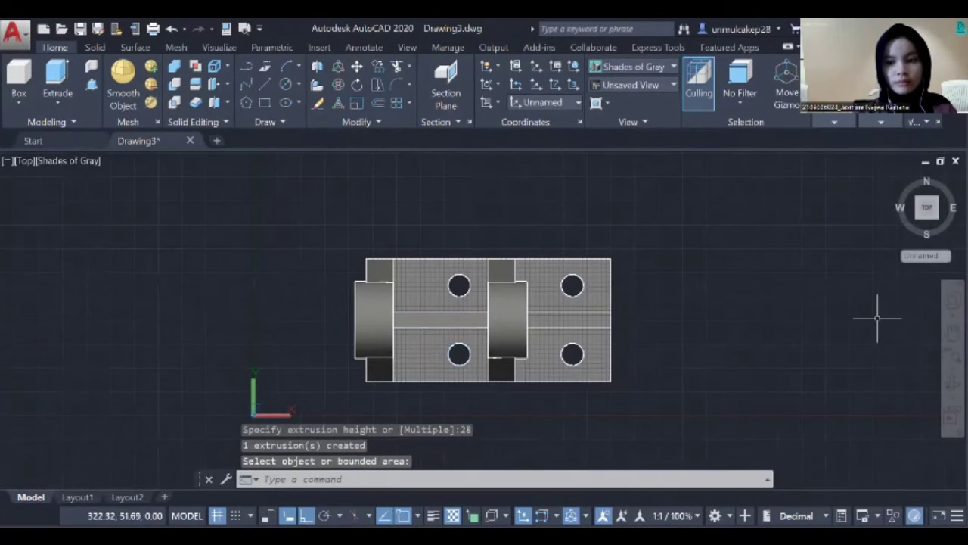
Create a wedge 50 mm long, 8 mm wide and 28 mm high on the plate against the second lug's outer face.
left_click(937, 221)
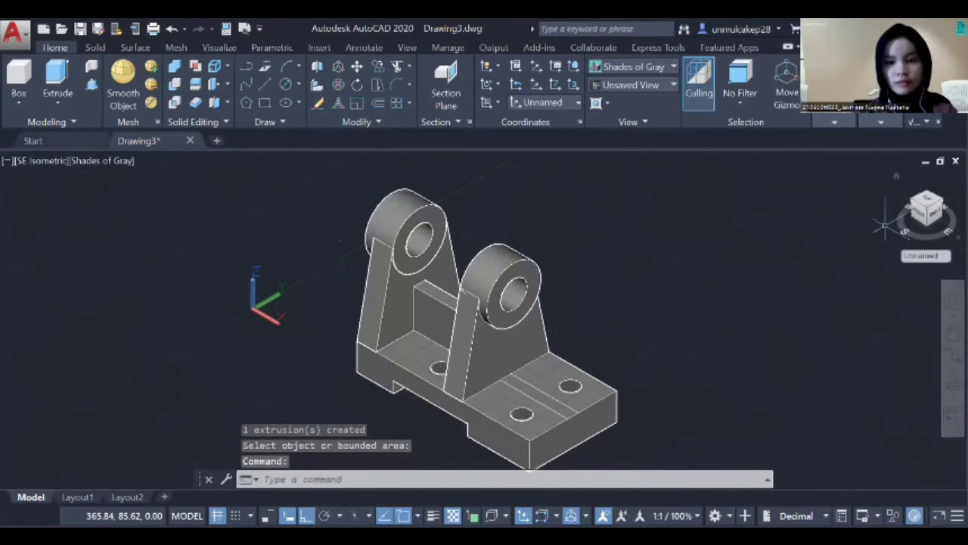
left_click(18, 102)
left_click(31, 249)
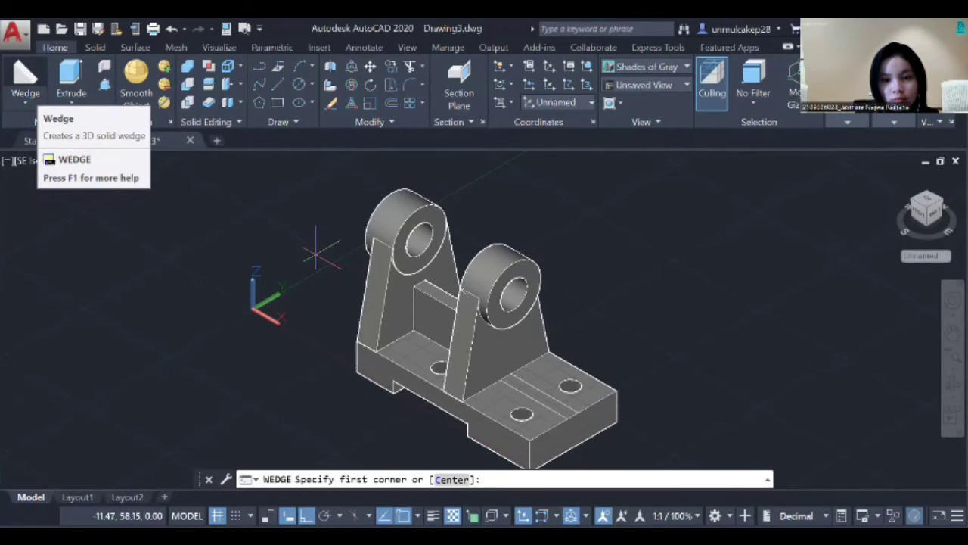
left_click(550, 353)
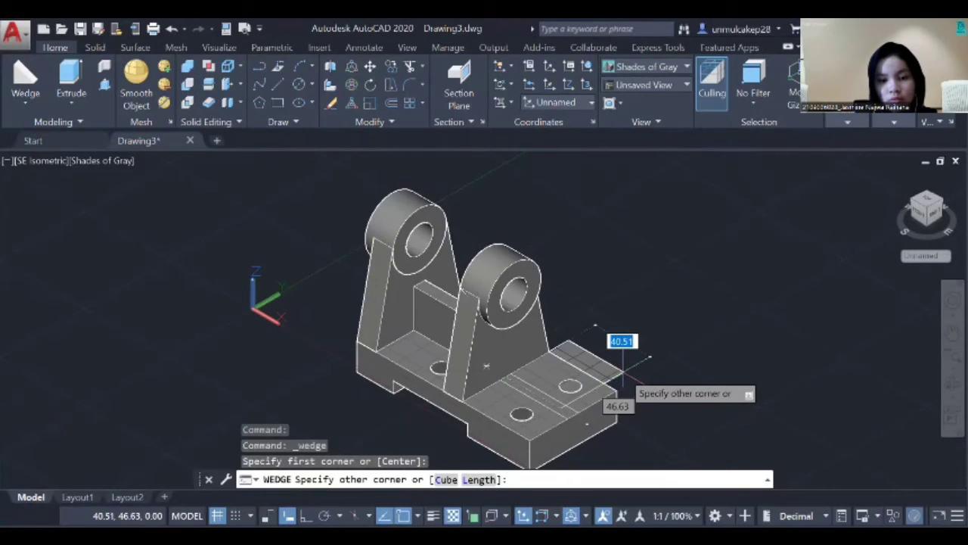
type("50")
key("Tab")
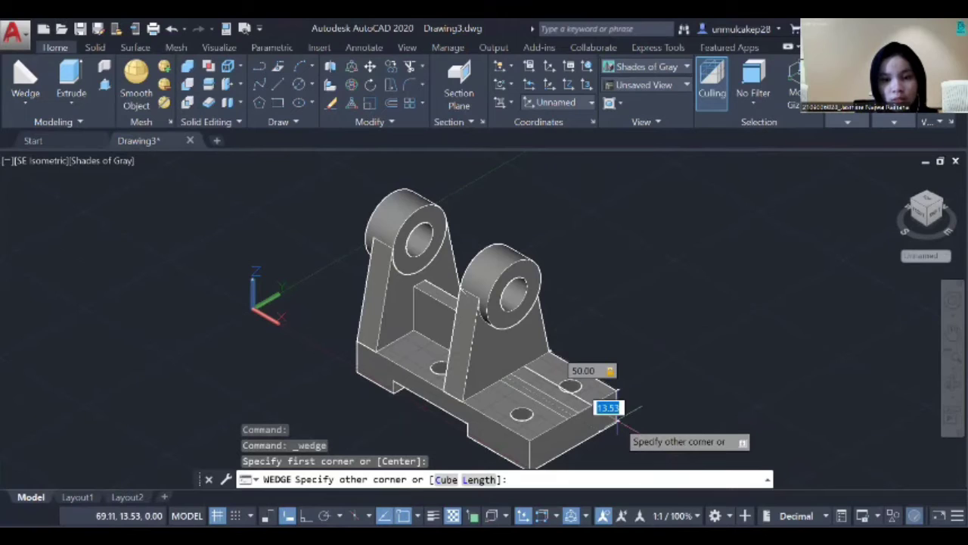
type("8")
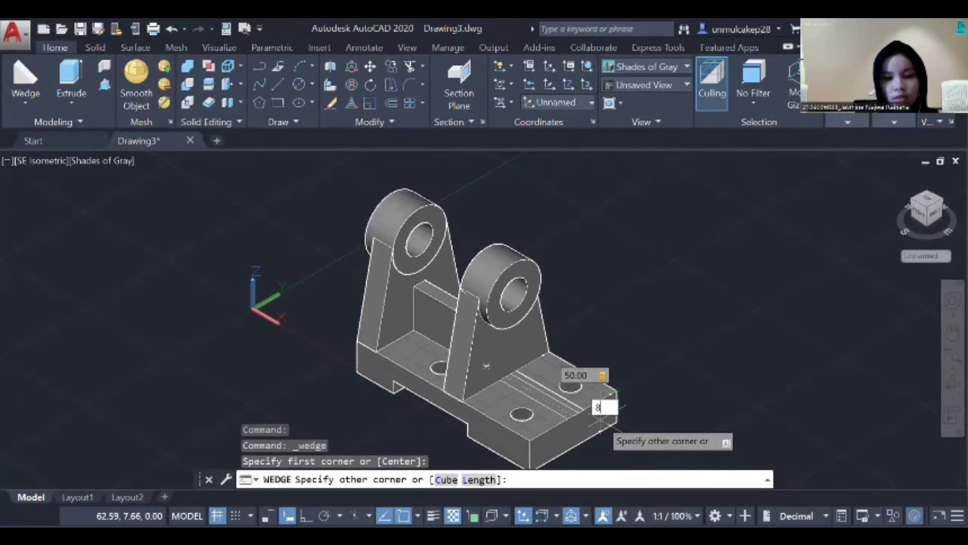
key("Return")
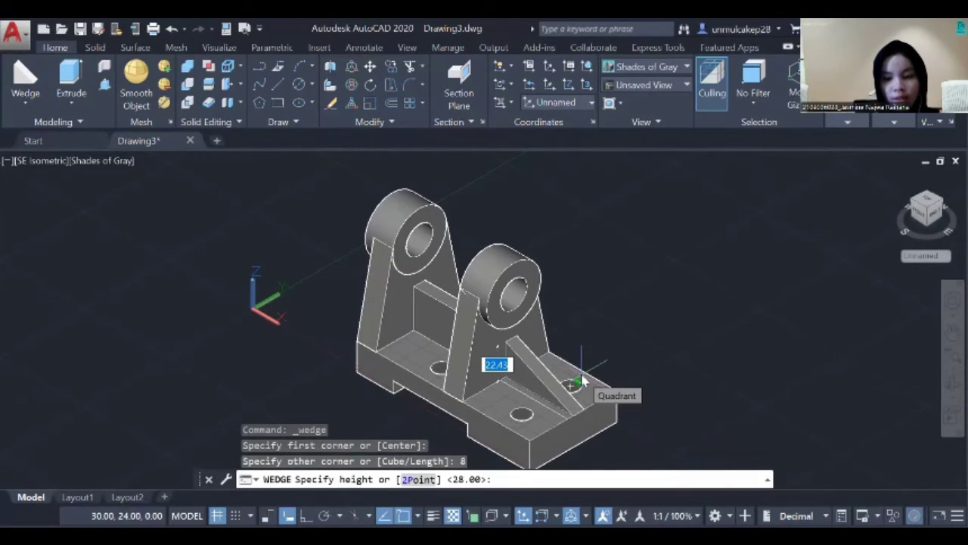
type("28")
key("Return")
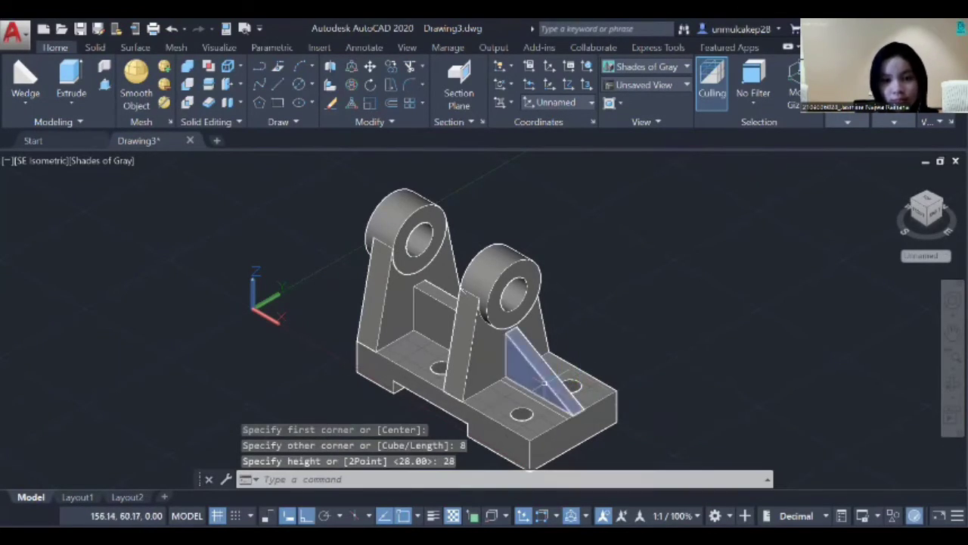
Move the wedge sideways along the second lug's face so that it sits on the plate's central strip.
left_click(543, 380)
right_click(543, 382)
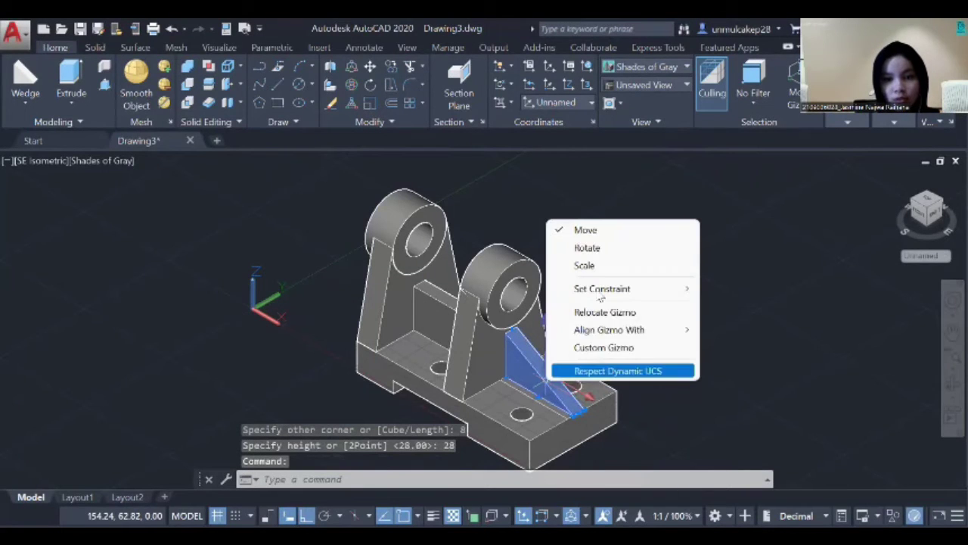
left_click(596, 225)
left_click(576, 360)
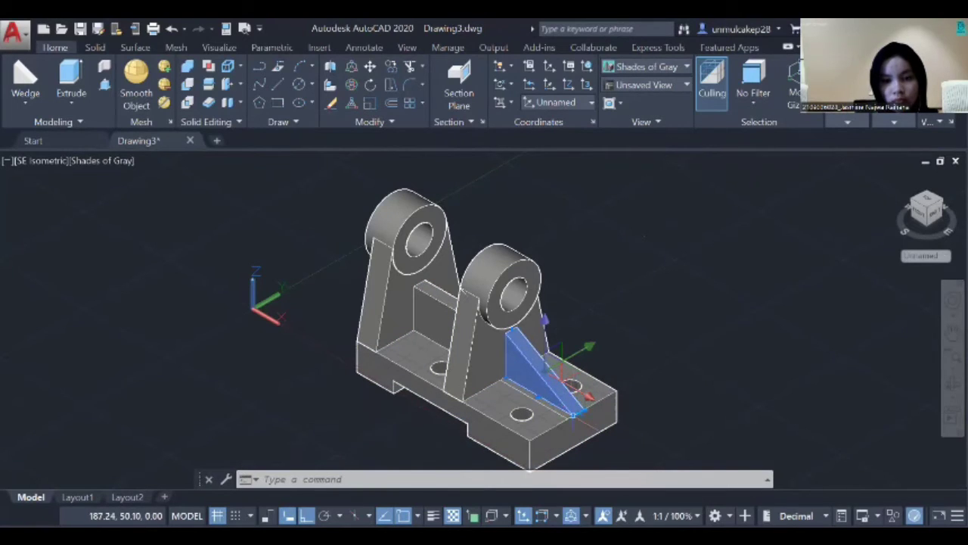
left_click(573, 411)
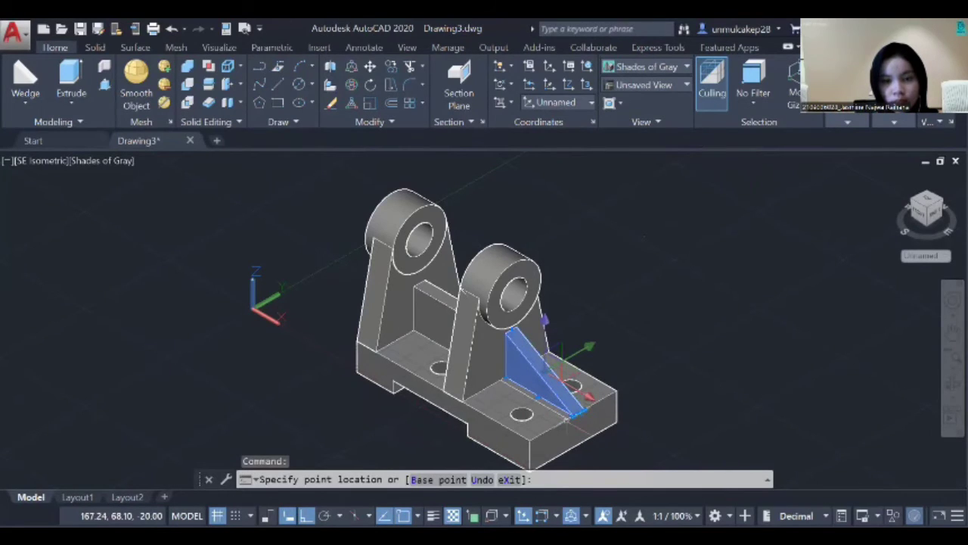
key("Escape")
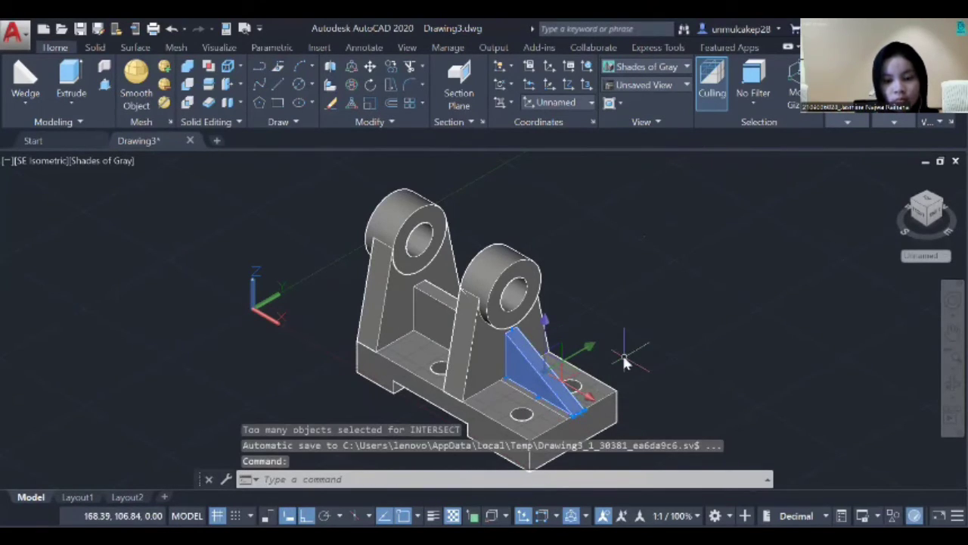
type("MOVE")
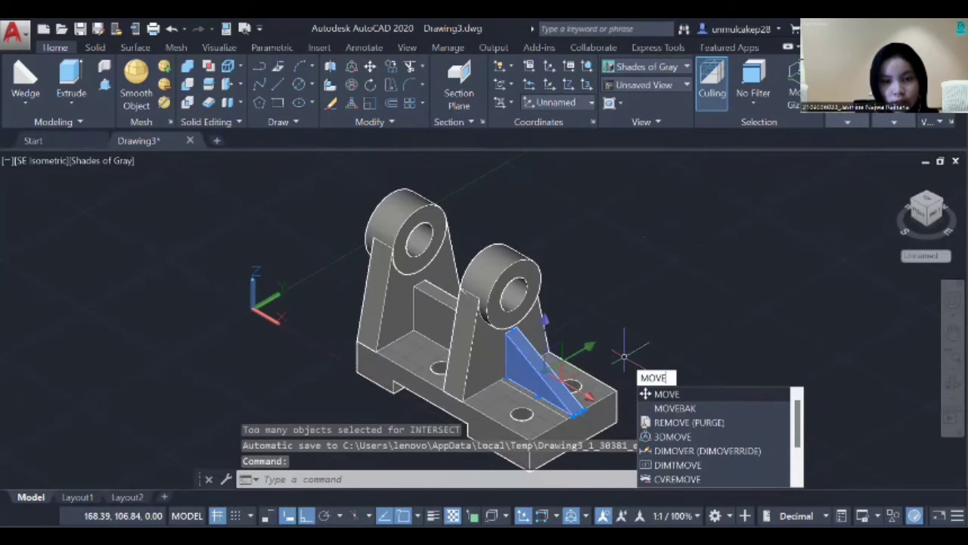
key("Return")
left_click(636, 354)
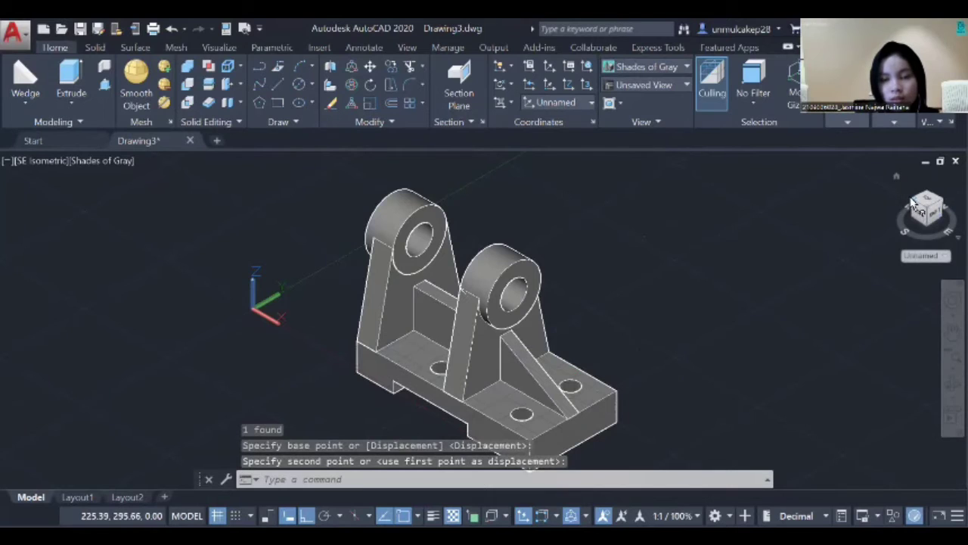
Examine the assembled bracket from its other isometric sides.
left_click(917, 205)
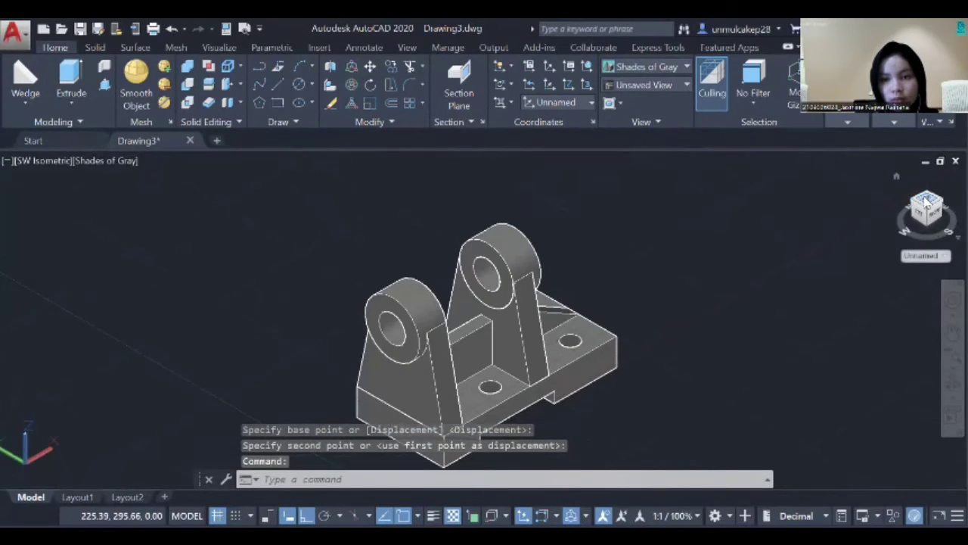
left_click(926, 206)
left_click(917, 200)
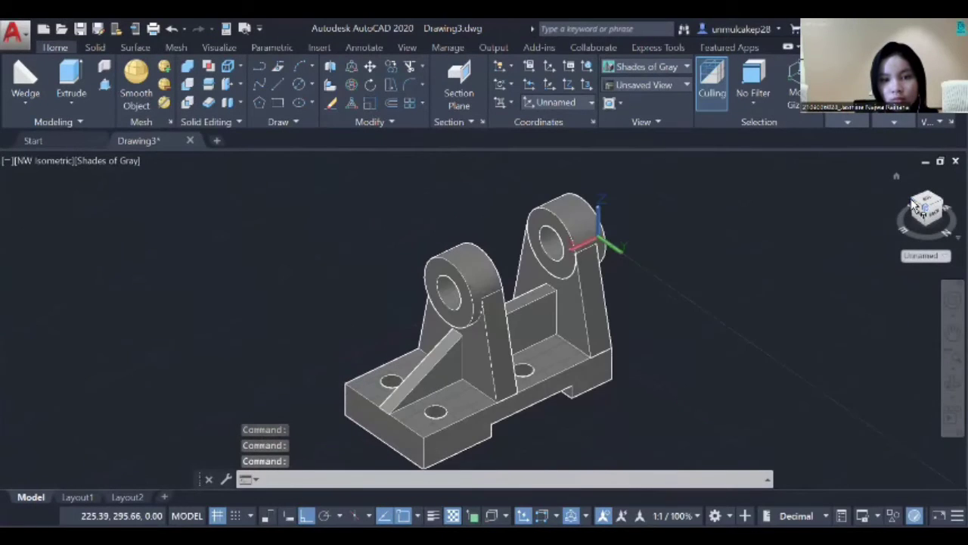
left_click(953, 333)
left_click_drag(808, 303, 806, 282)
key("Escape")
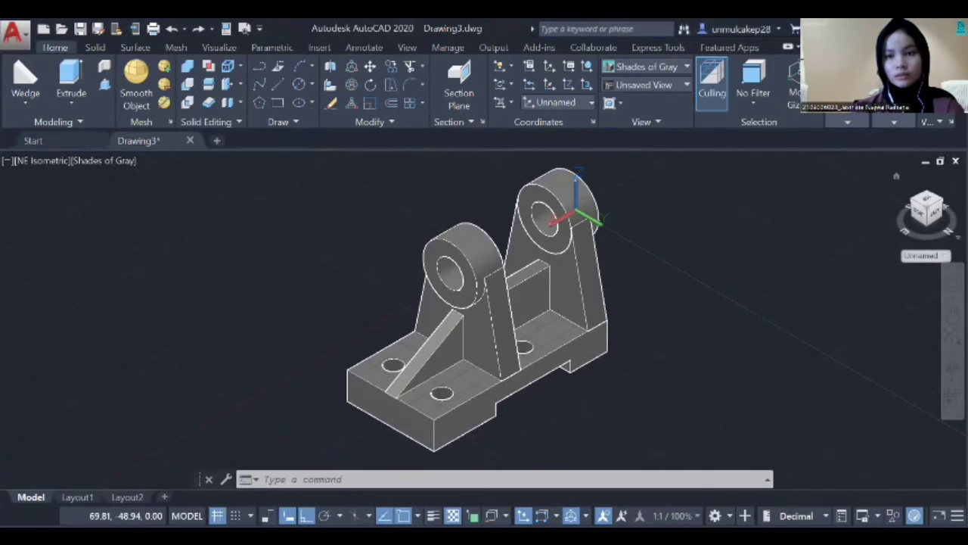
Create drawing views of the entire model on Layout1: a front base view with projected top, isometric and side views.
left_click(939, 122)
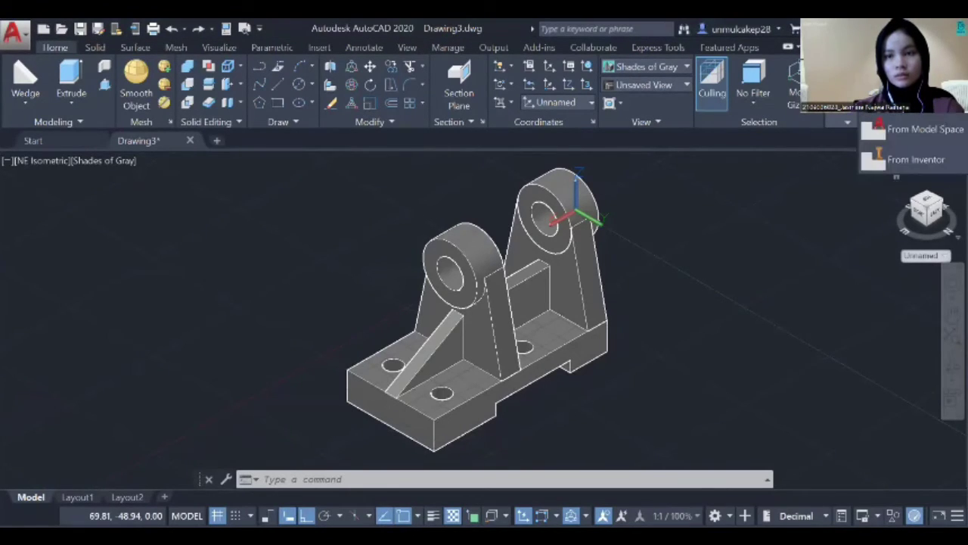
left_click(924, 130)
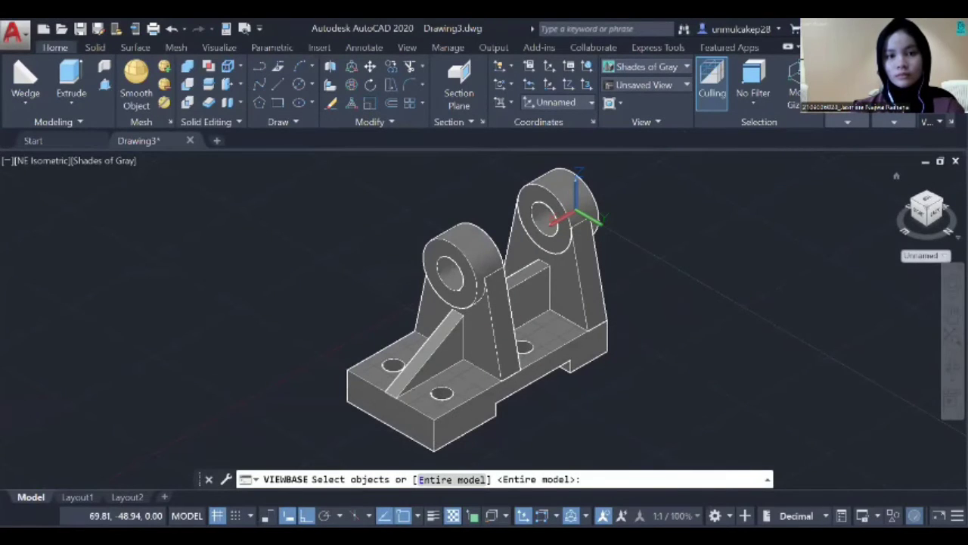
mouse_move(529, 155)
left_mouse_down()
mouse_move(639, 147)
mouse_move(684, 165)
mouse_move(668, 344)
mouse_move(656, 371)
mouse_move(584, 432)
mouse_move(539, 449)
mouse_move(437, 445)
mouse_move(430, 456)
mouse_move(399, 460)
mouse_move(345, 440)
mouse_move(296, 400)
mouse_move(274, 350)
left_mouse_up()
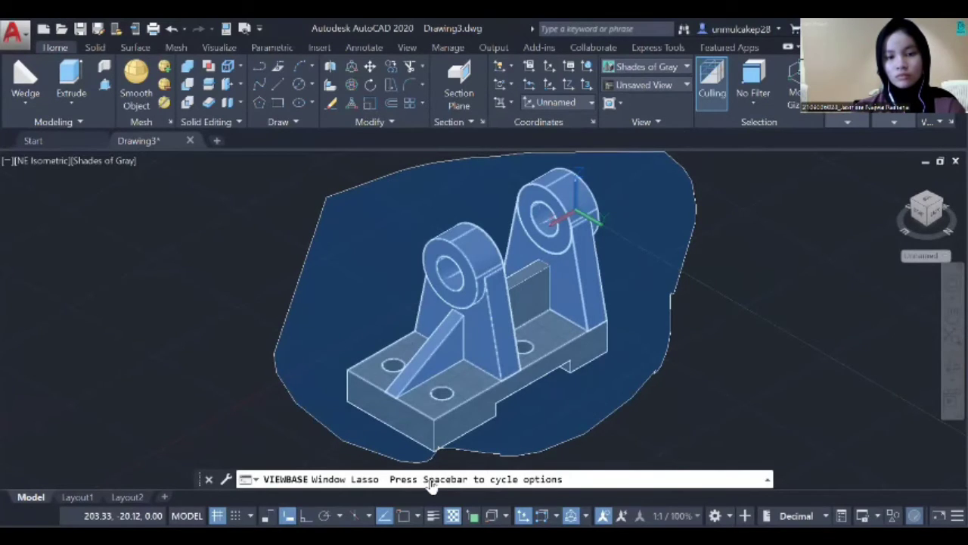
left_click_drag(431, 484, 432, 481)
key("Return")
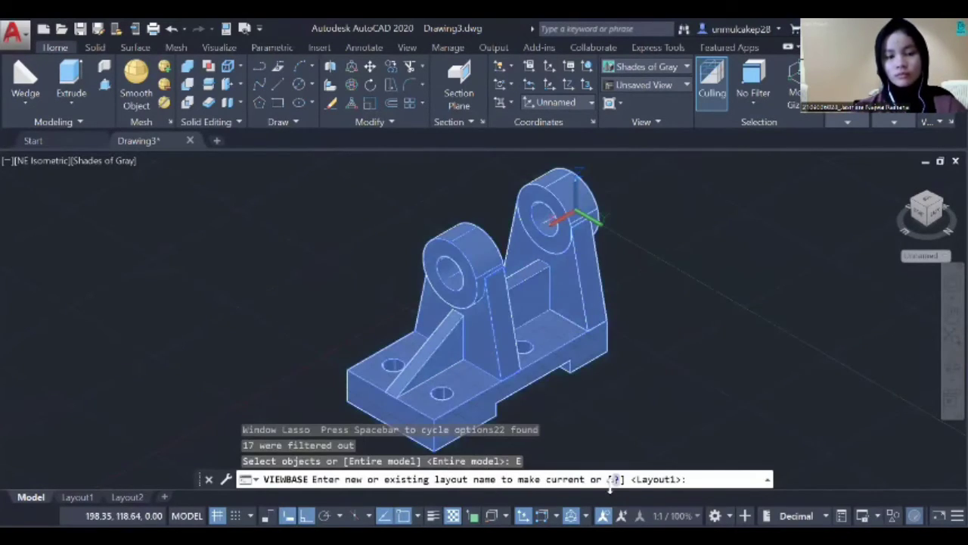
mouse_move(84, 496)
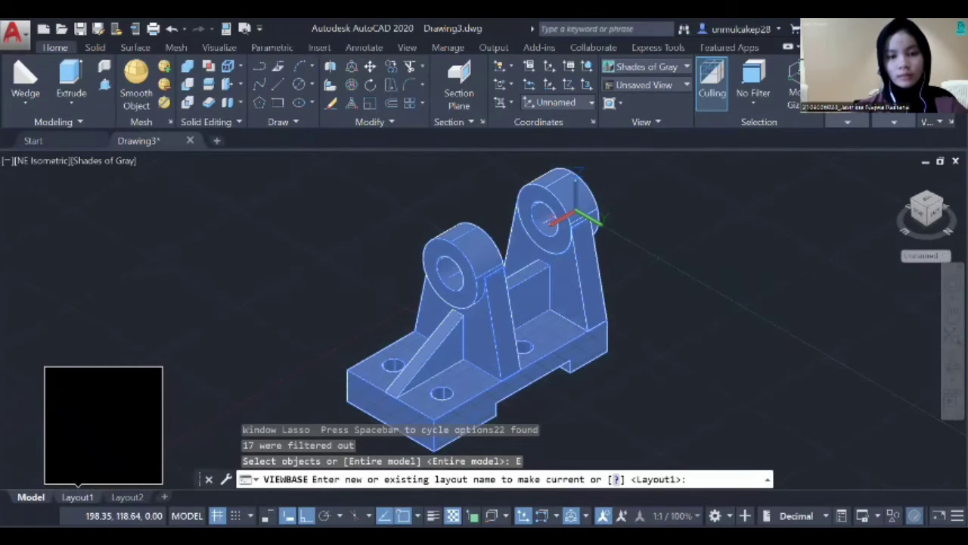
key("Return")
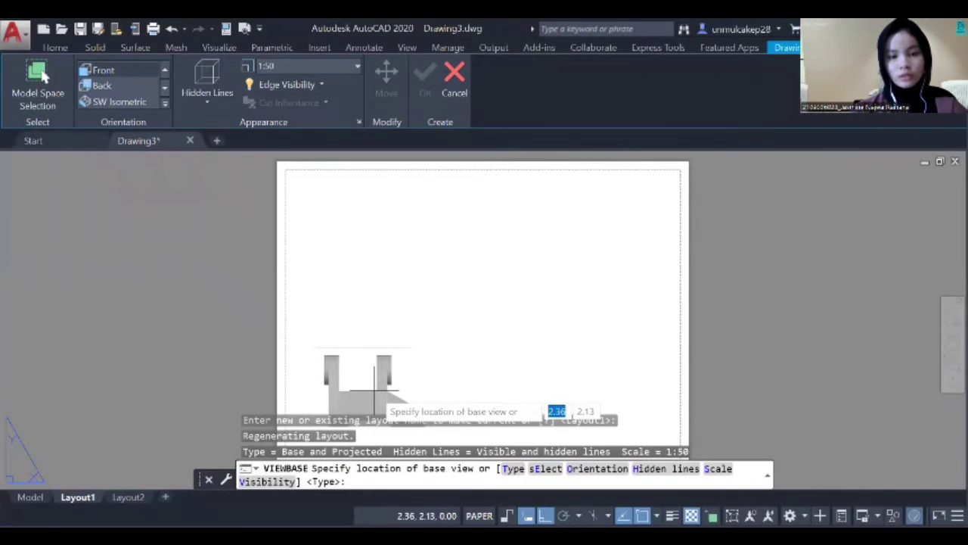
left_click(375, 391)
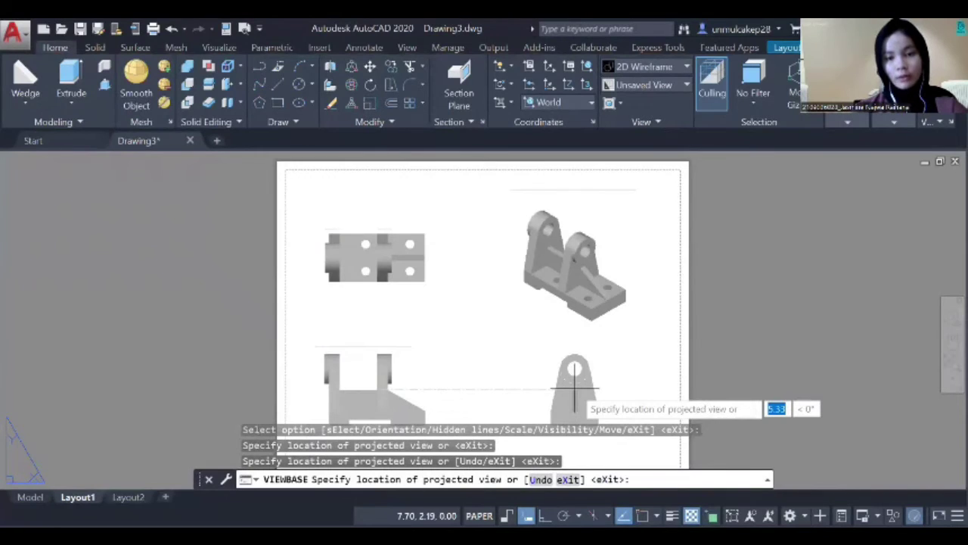
left_click(576, 390)
key("Return")
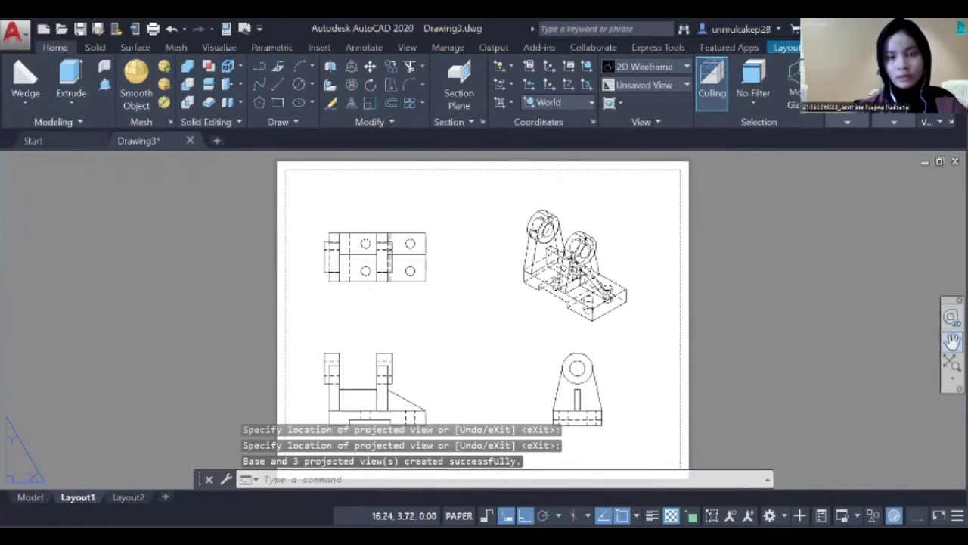
Change the isometric view's display style to shaded with visible lines.
left_click(951, 340)
left_click_drag(843, 314, 841, 319)
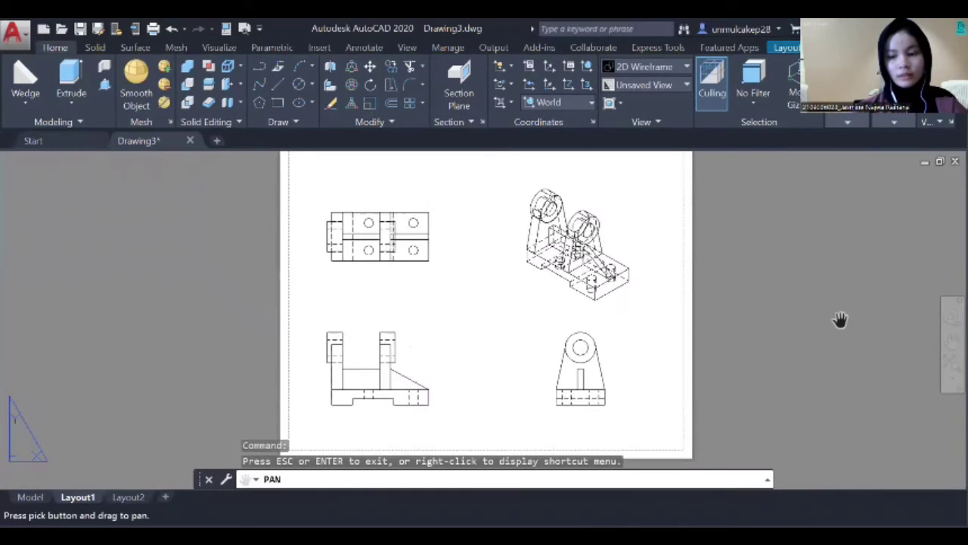
key("Escape")
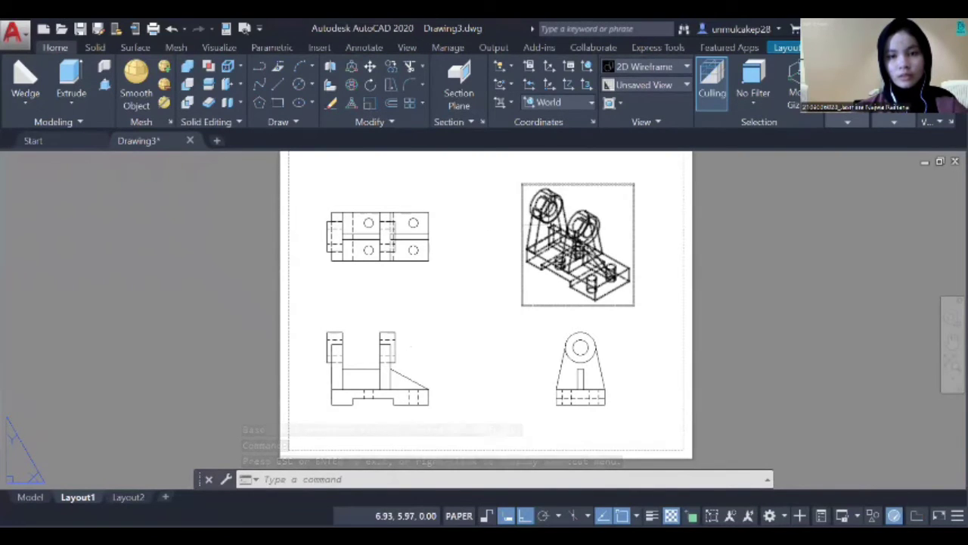
left_click(579, 244)
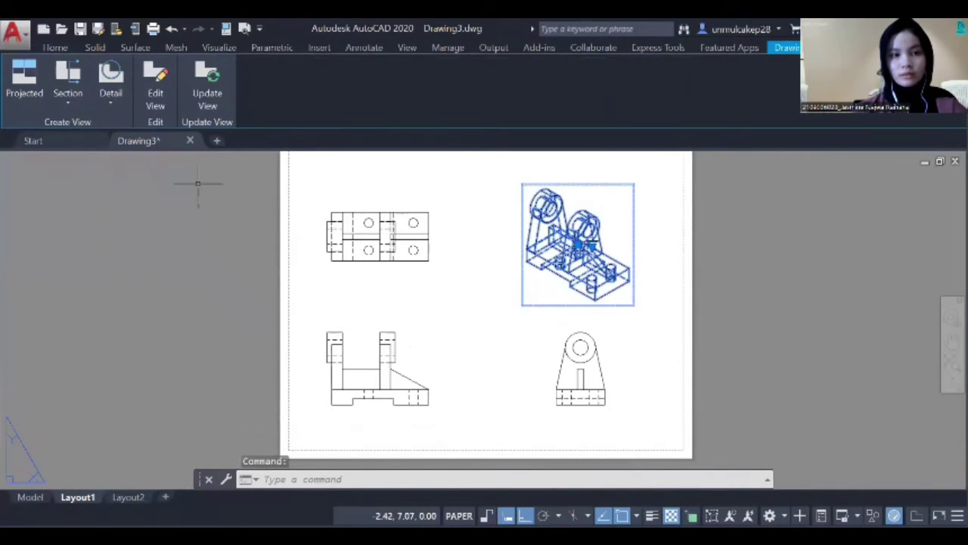
left_click(155, 102)
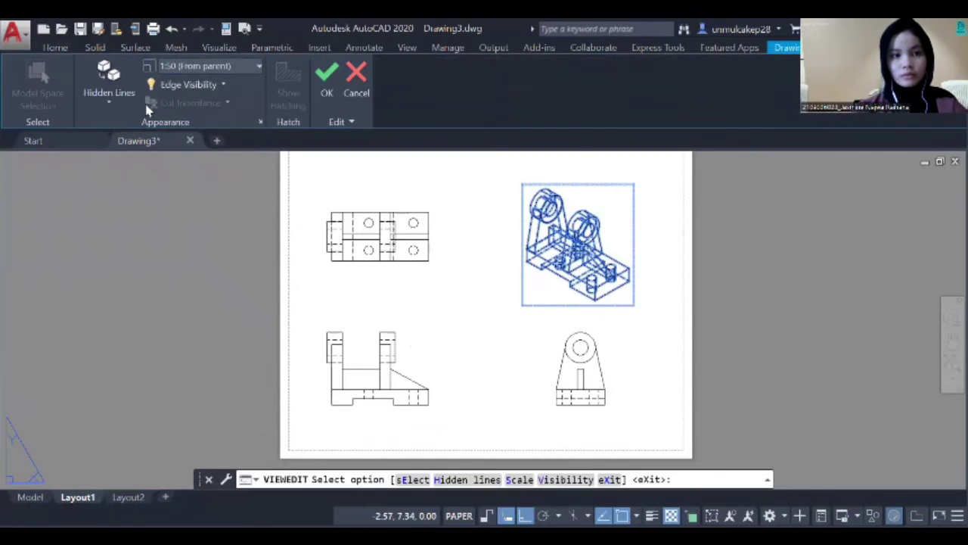
left_click(106, 93)
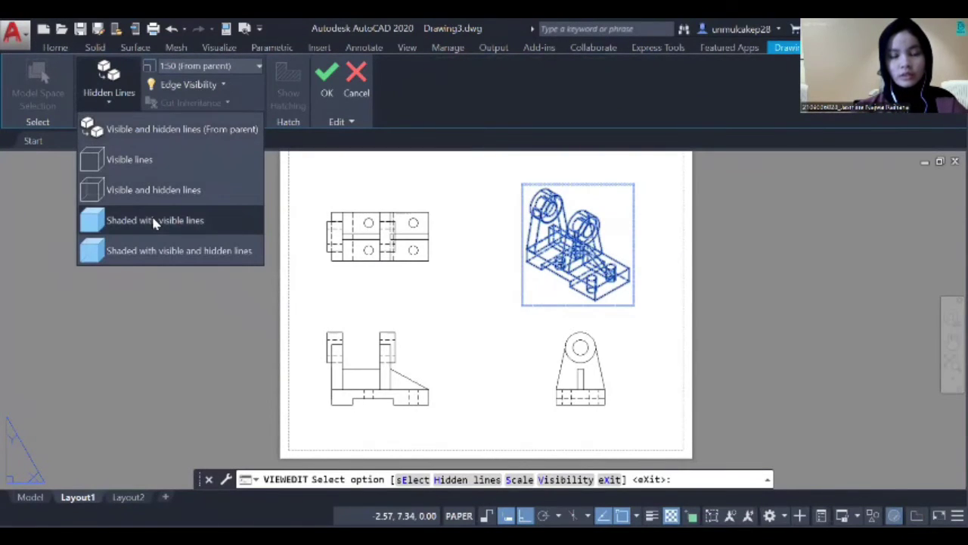
left_click(154, 221)
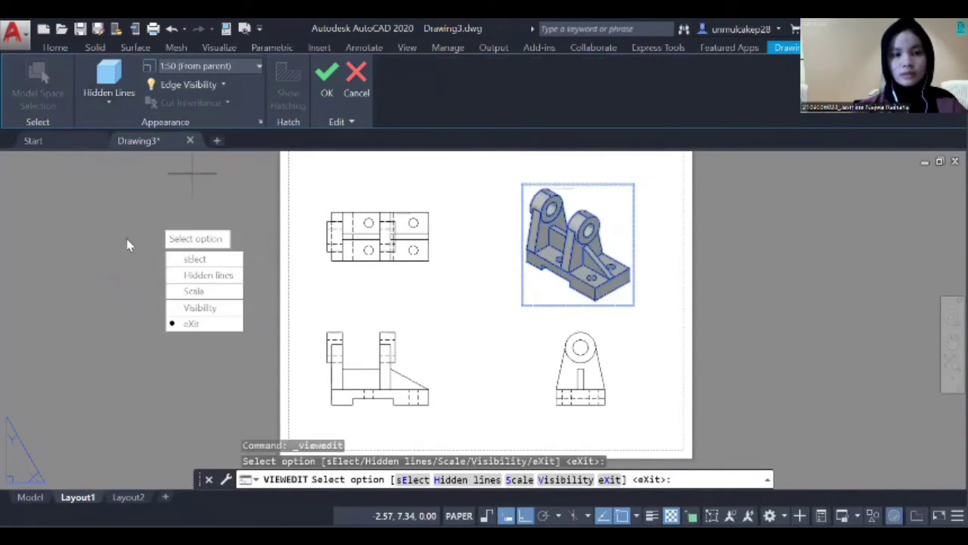
key("Return")
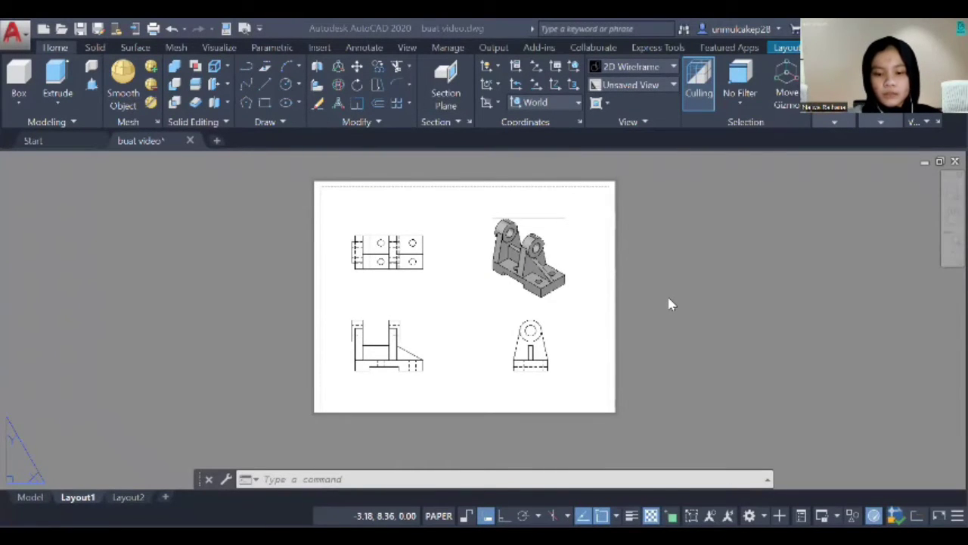
Review the Standard dimension style's settings for lines, arrows, text, fit and primary units.
type("DIM")
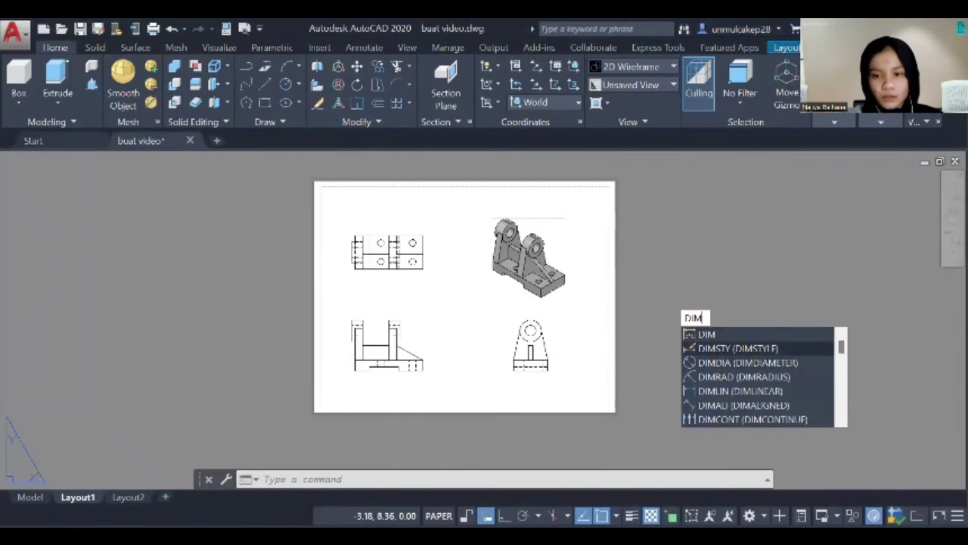
left_click(733, 348)
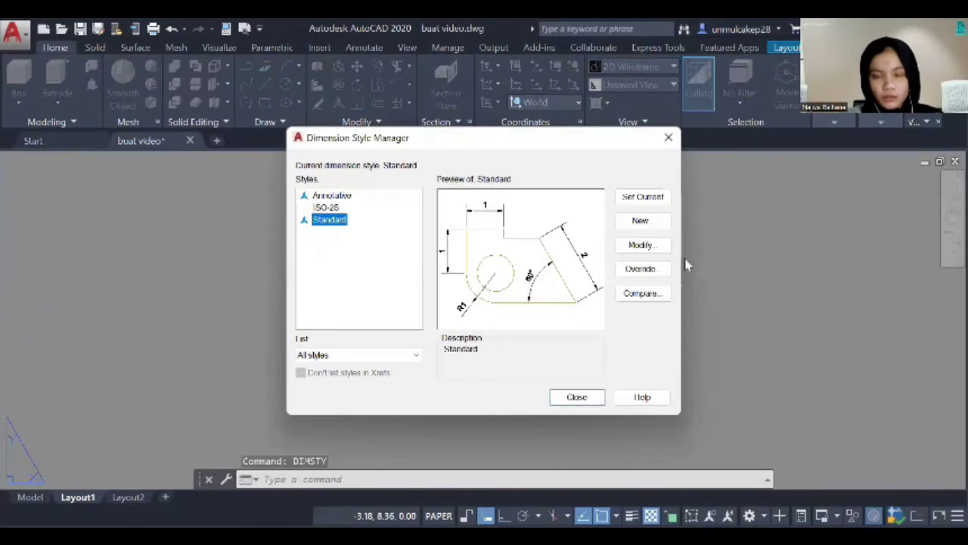
left_click(642, 245)
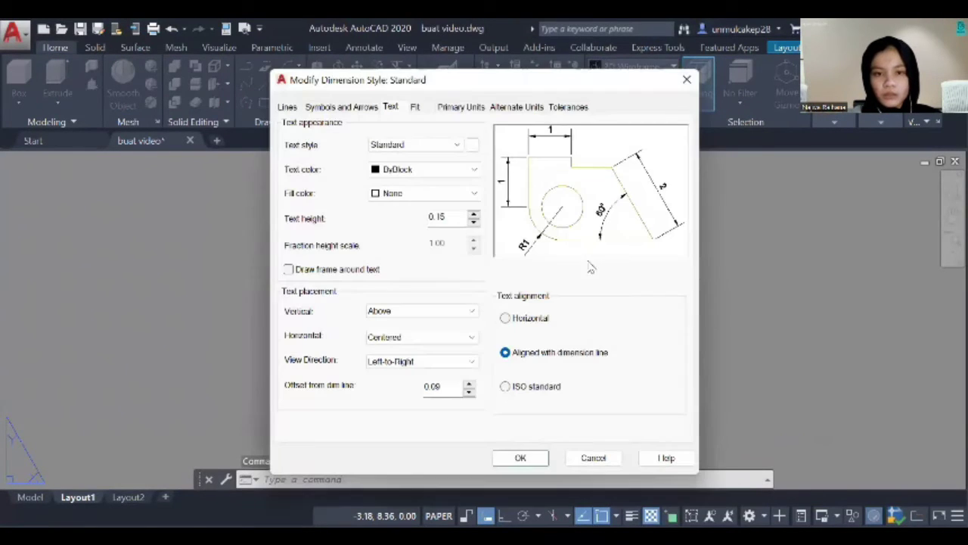
left_click(289, 107)
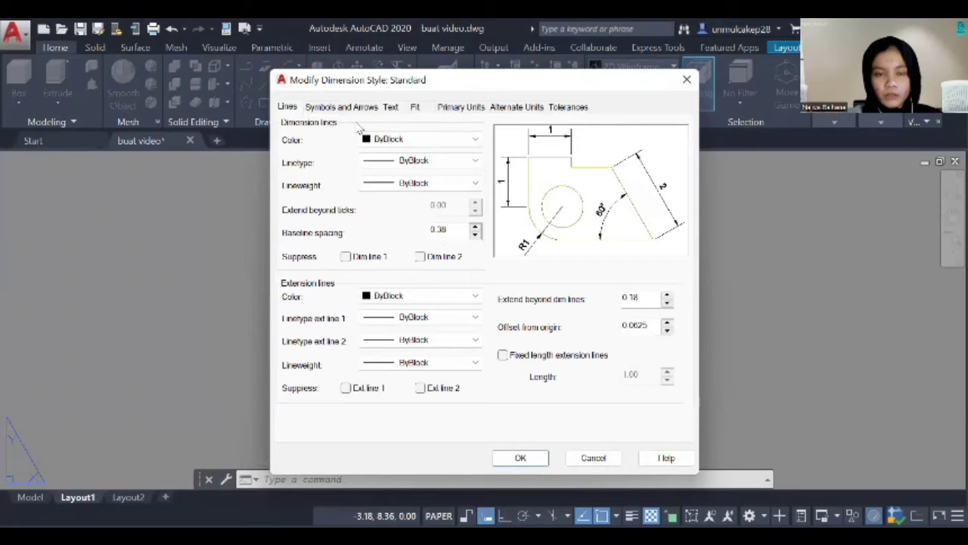
left_click(339, 108)
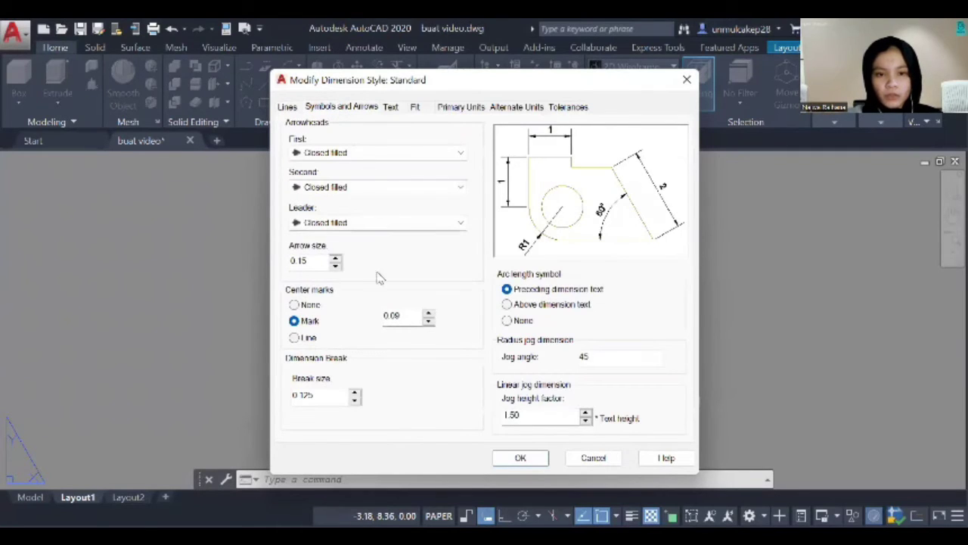
left_click(391, 108)
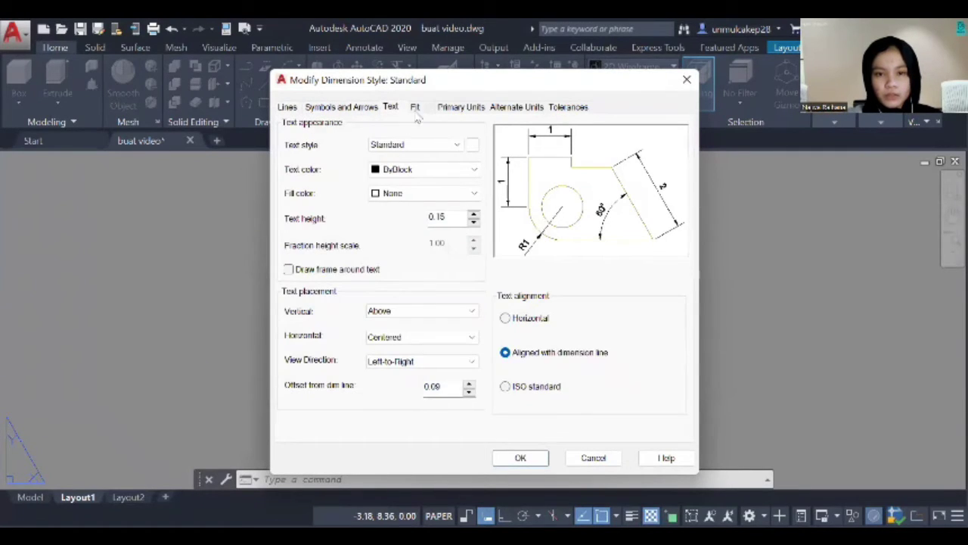
left_click(415, 108)
left_click(470, 109)
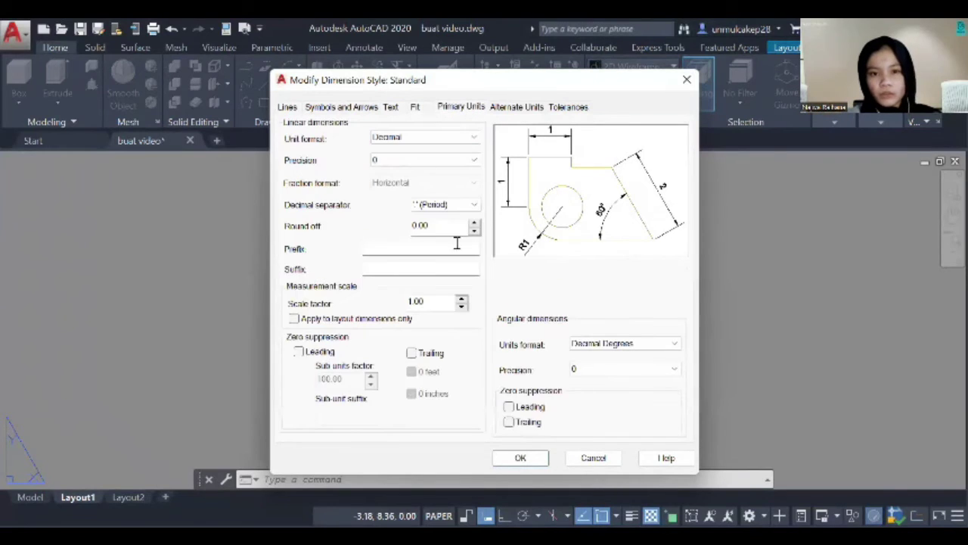
left_click(533, 462)
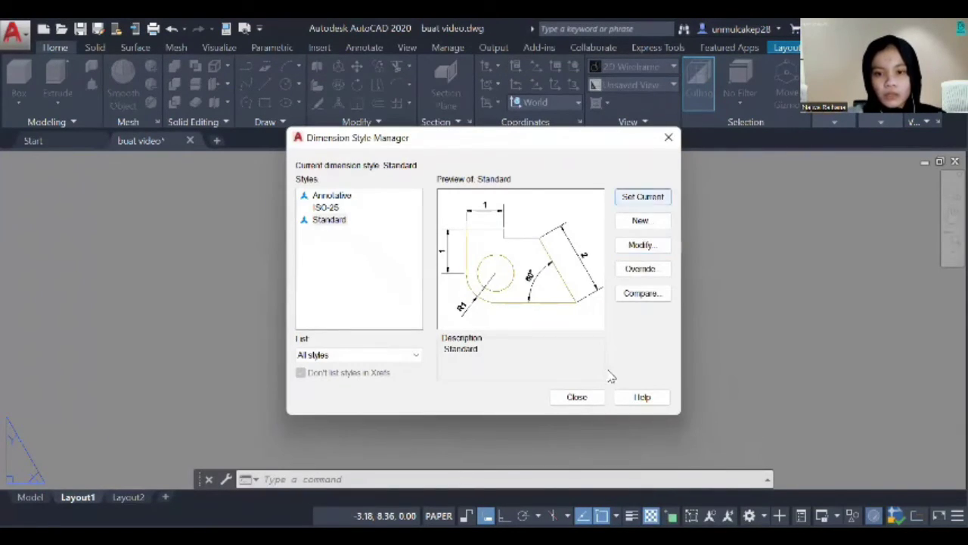
left_click(586, 402)
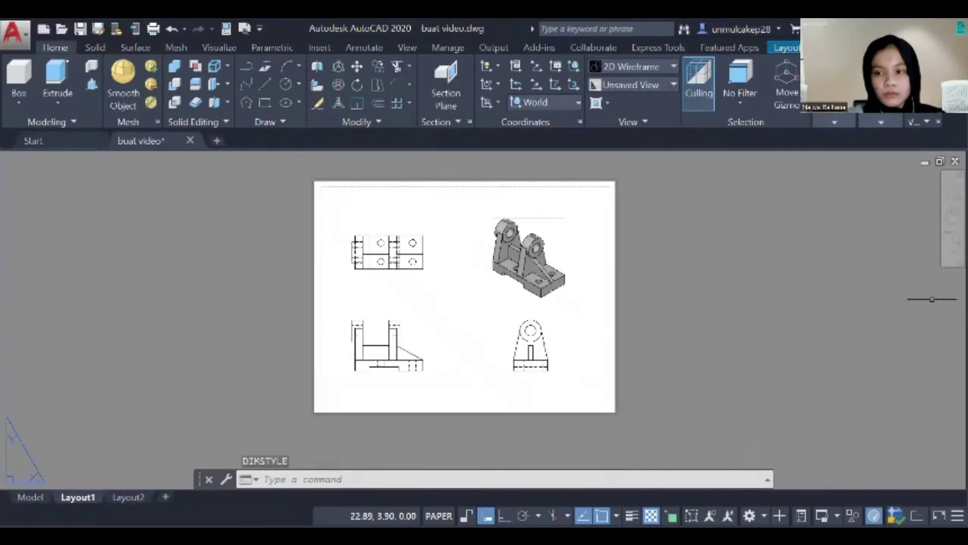
Dimension the top view's lower hole spacing below the plate, and continue the dimension line to the plate's adjacent end edge.
left_click(956, 249)
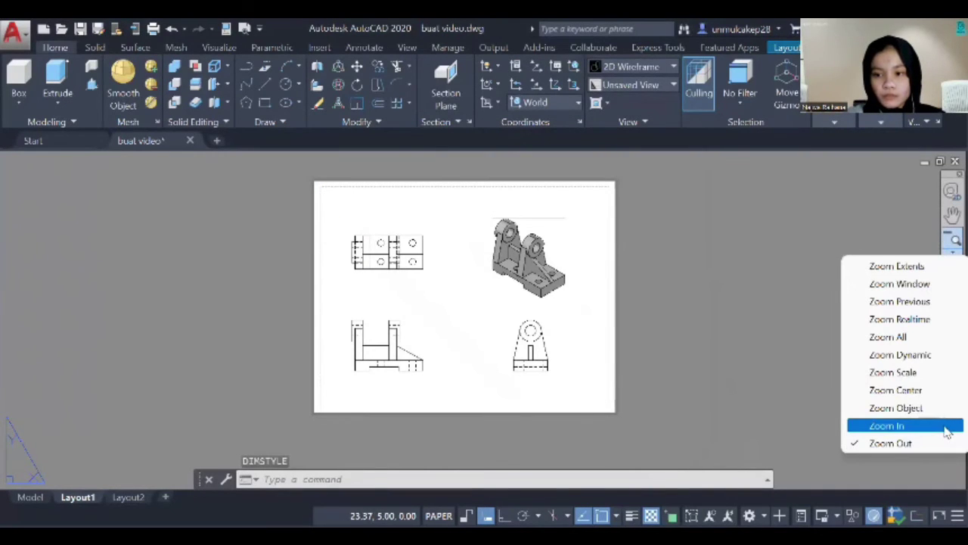
left_click(945, 425)
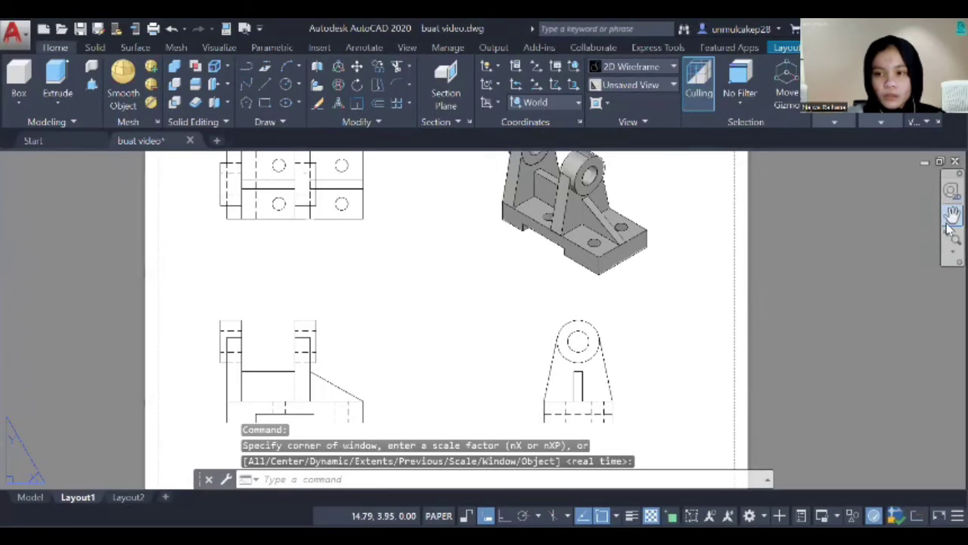
left_click(950, 236)
left_click(953, 215)
left_click_drag(599, 267, 675, 391)
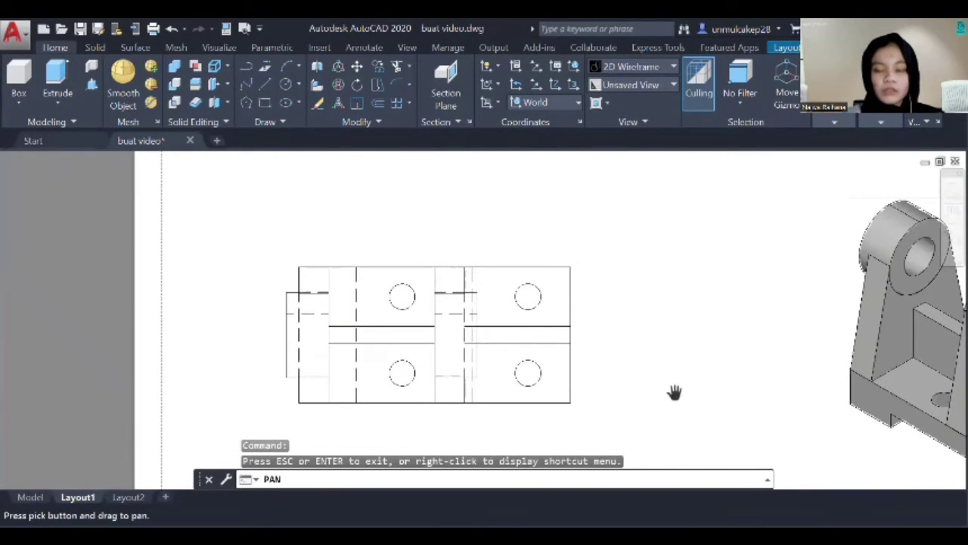
key("Escape")
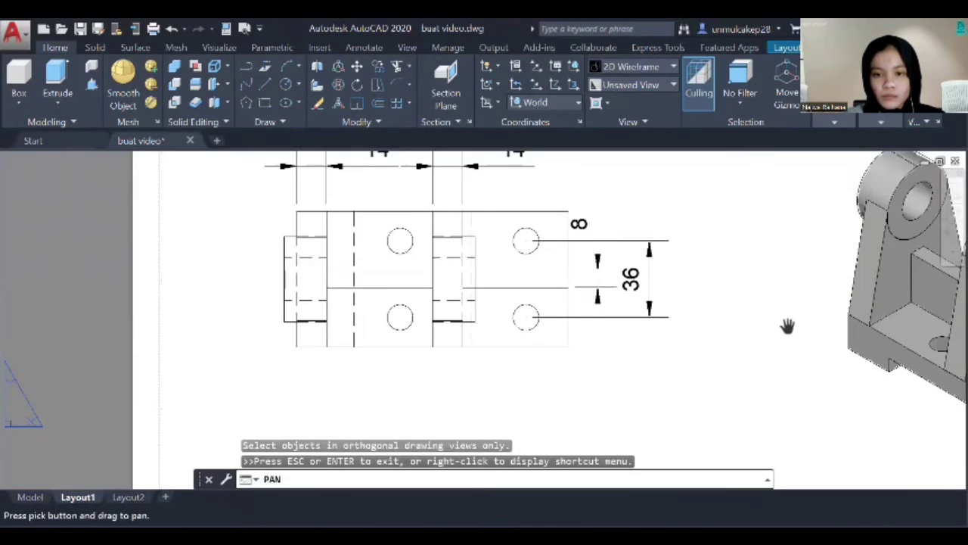
left_click_drag(788, 324, 794, 309)
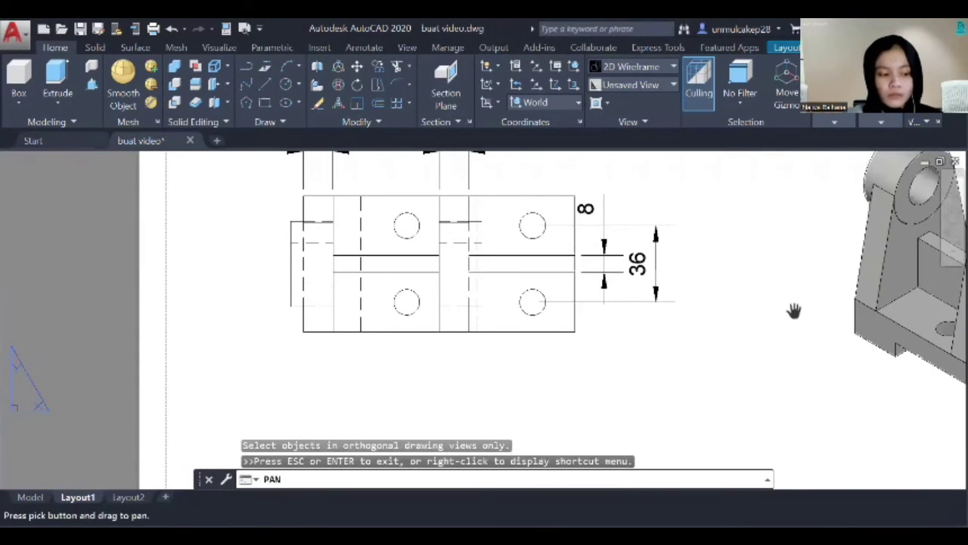
key("Escape")
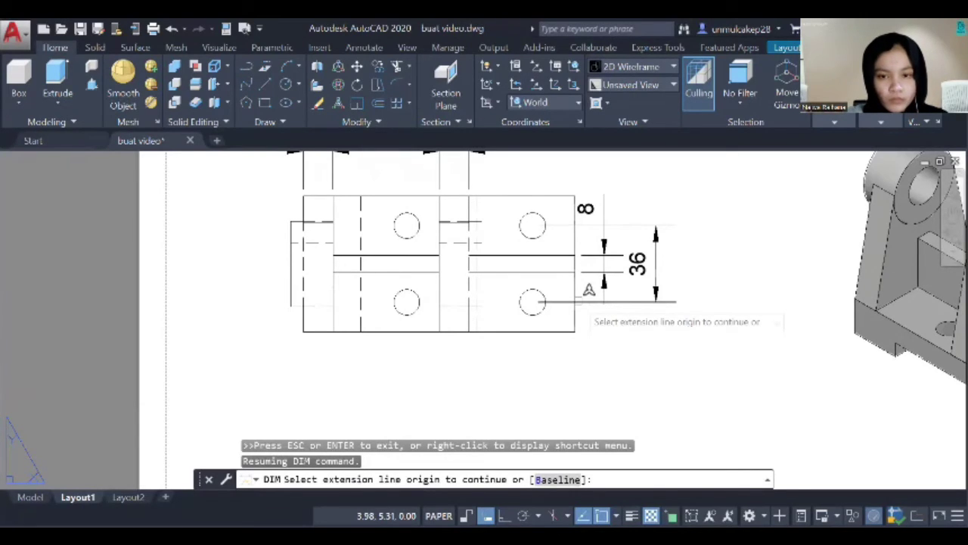
key("Return")
left_click(407, 303)
left_click(531, 302)
left_click(532, 380)
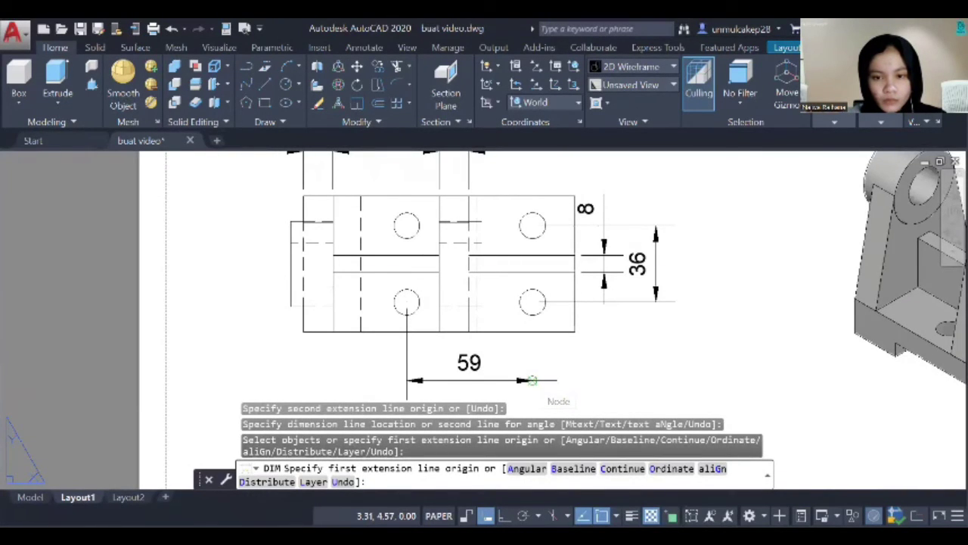
double_click(532, 380)
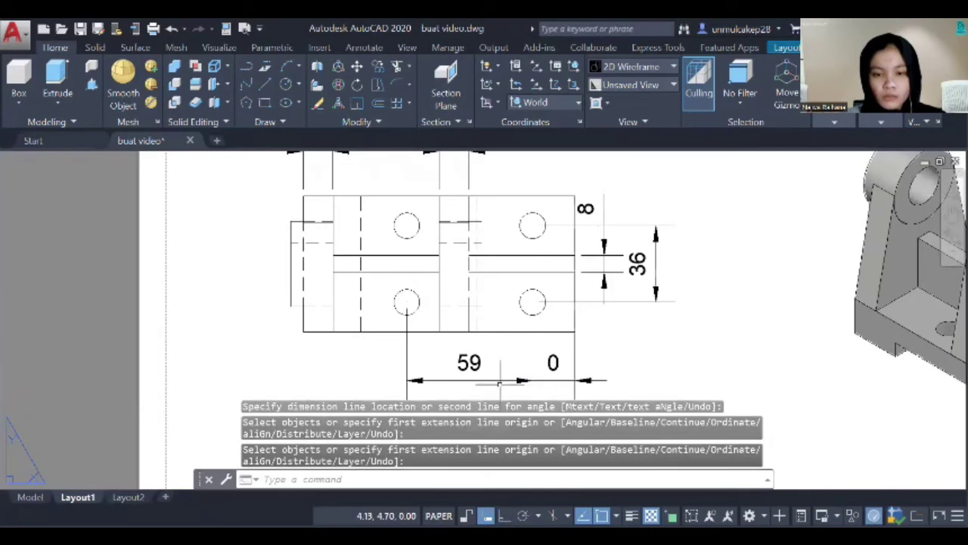
key("Return")
Set the precision of the lower hole spacing dimension to one decimal place.
left_click(478, 363)
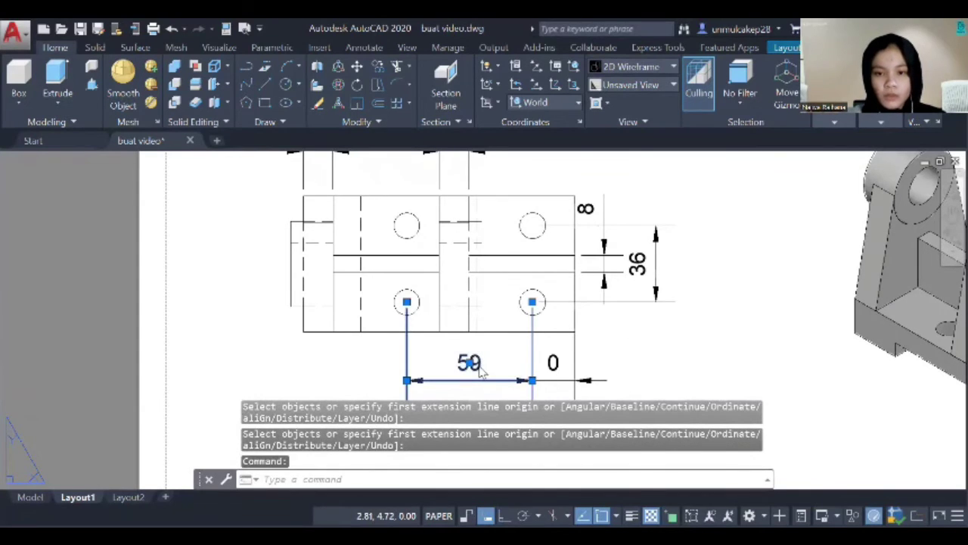
right_click(478, 363)
mouse_move(628, 138)
left_click(673, 152)
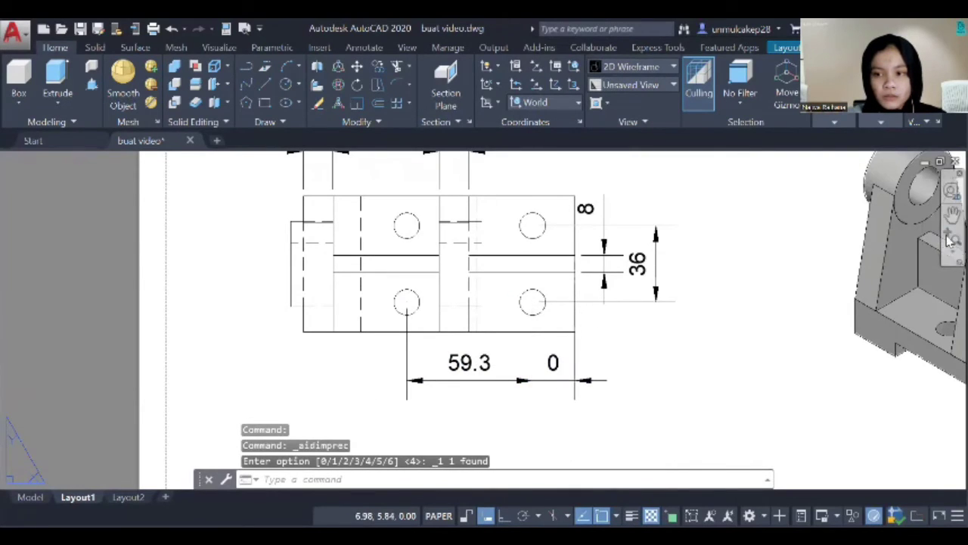
Add a diameter dimension to the top view's upper hole nearest the plate's right end, placed outside the plate.
left_click(953, 214)
mouse_move(737, 404)
left_mouse_down()
mouse_move(731, 216)
mouse_move(756, 10)
left_mouse_up()
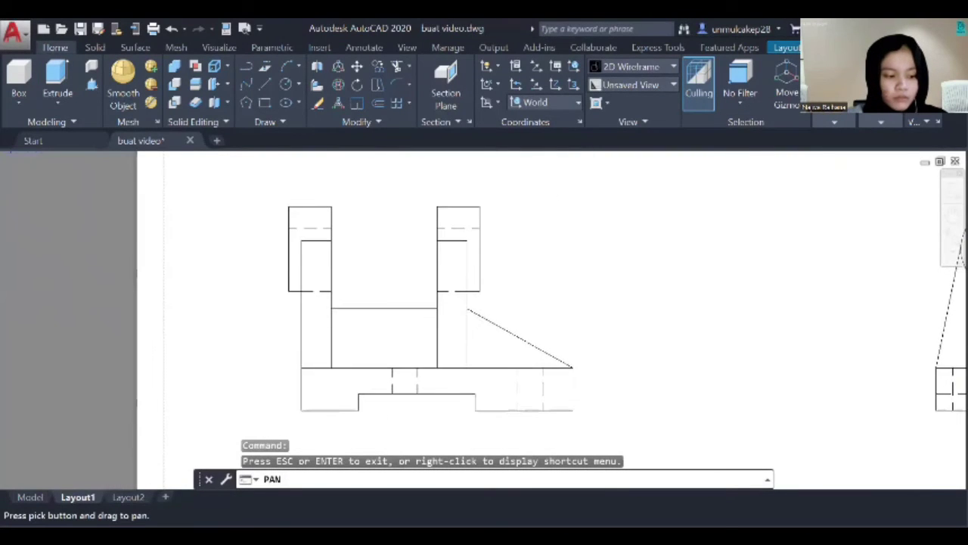
left_click_drag(674, 214, 694, 419)
left_click_drag(705, 256, 711, 437)
key("Escape")
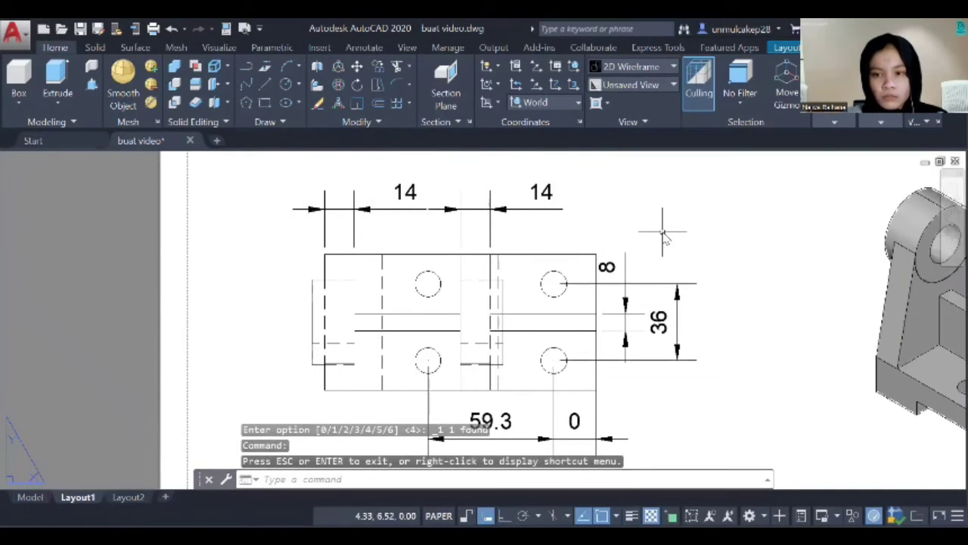
type("DIMDI")
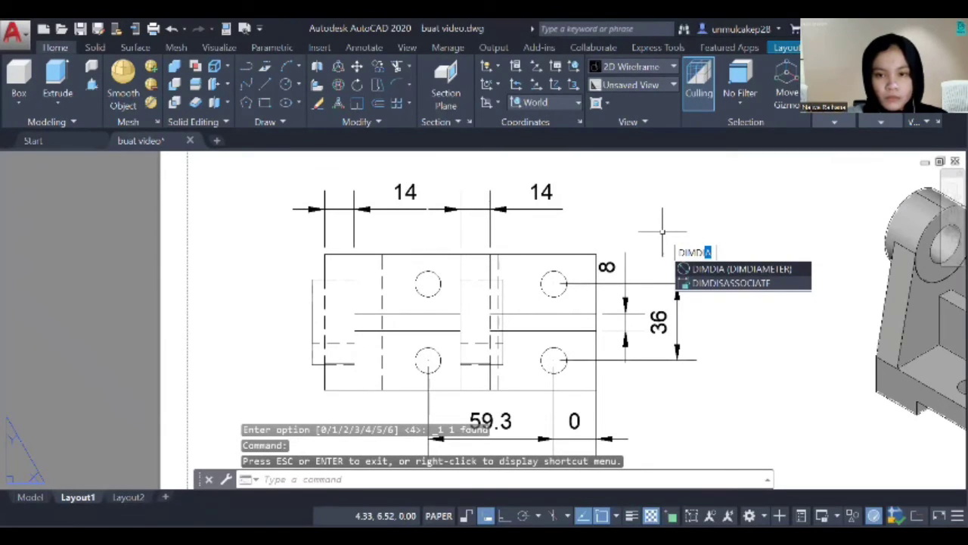
key("Return")
left_click(563, 277)
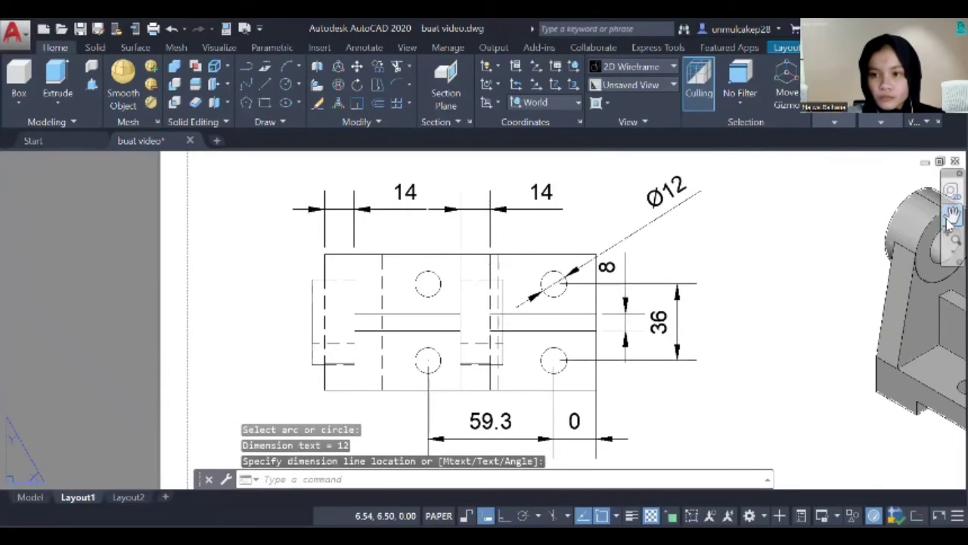
Dimension both lug widths and the gap between them in a row above the front view.
left_click(953, 214)
mouse_move(698, 453)
left_mouse_down()
mouse_move(698, 249)
mouse_move(688, 214)
left_mouse_up()
left_click_drag(691, 330, 683, 235)
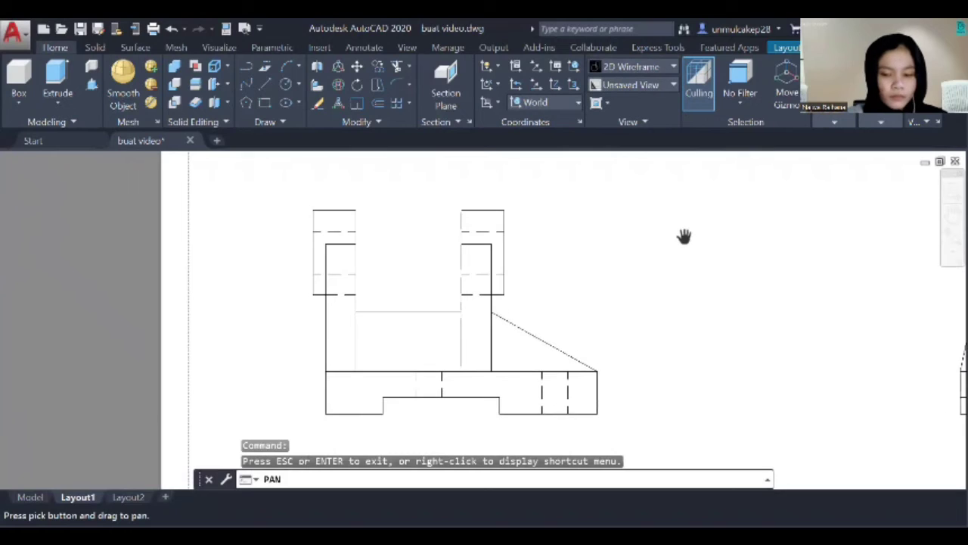
key("Escape")
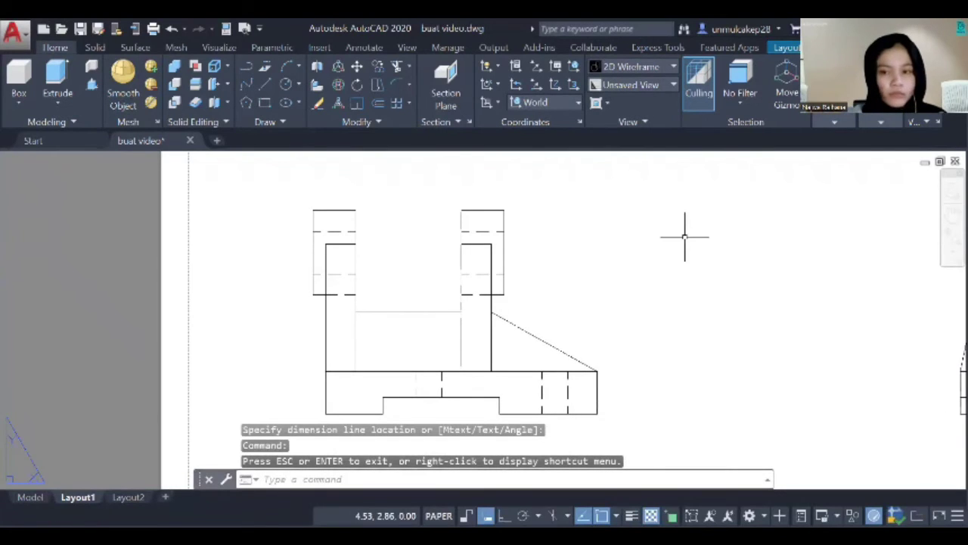
type("DIM")
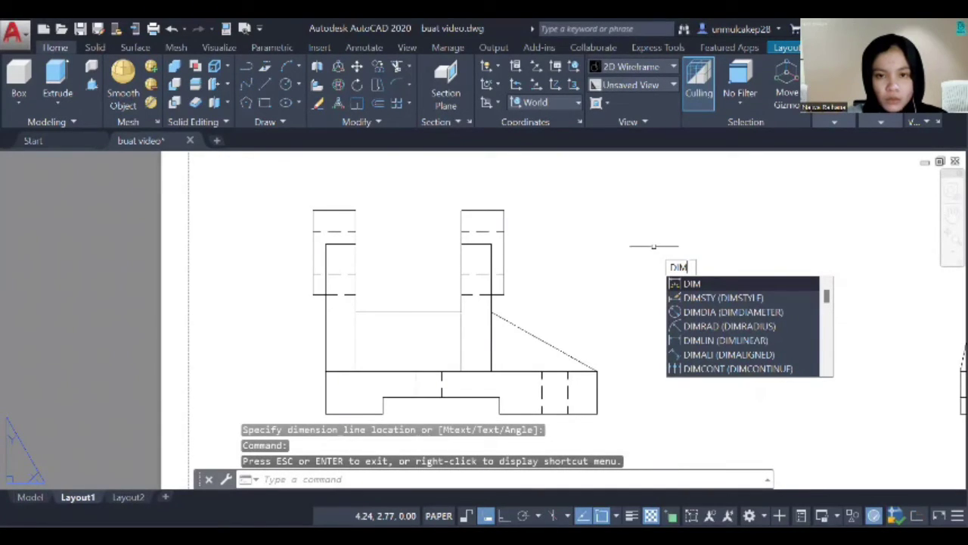
key("Return")
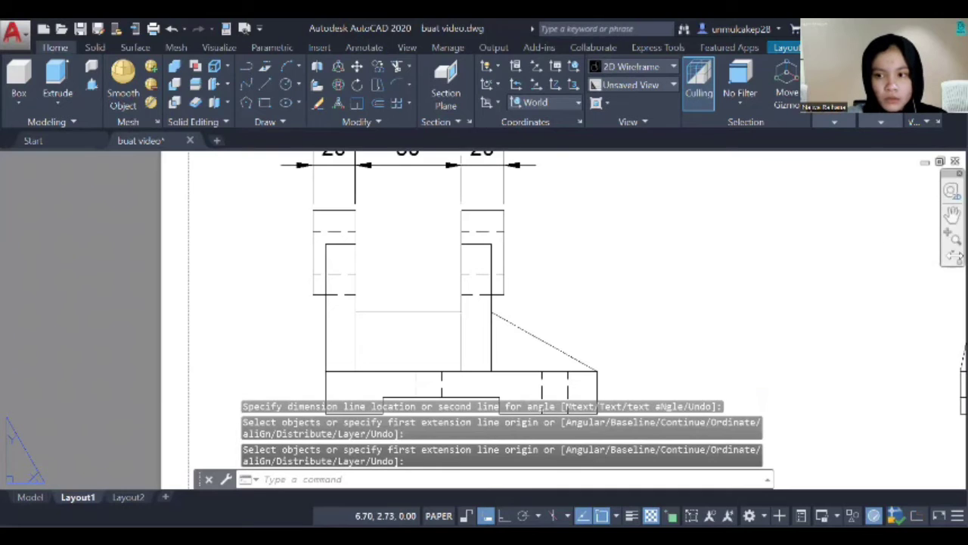
Dimension the rib's height beside the front view and the right lug's bore height on the opposite side.
left_click(952, 215)
left_click_drag(683, 376, 692, 270)
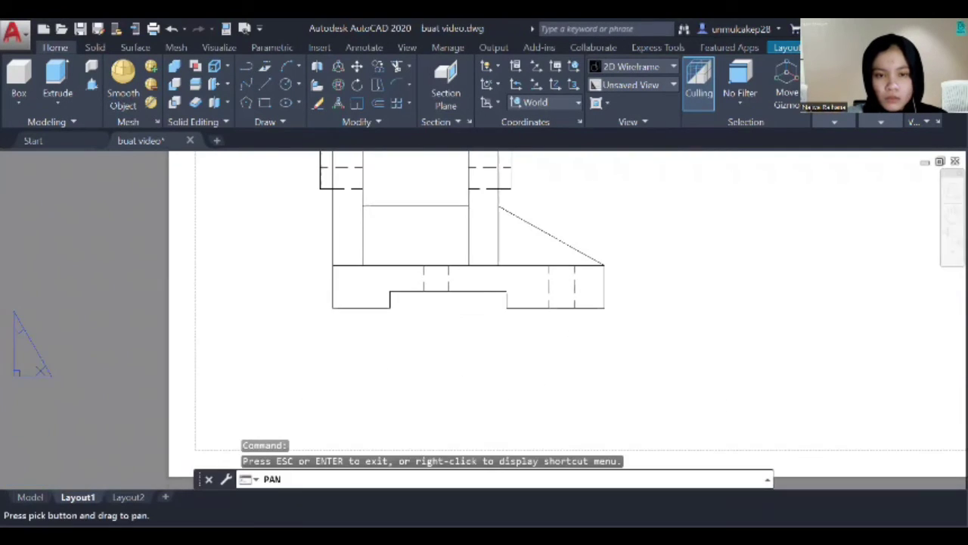
key("Escape")
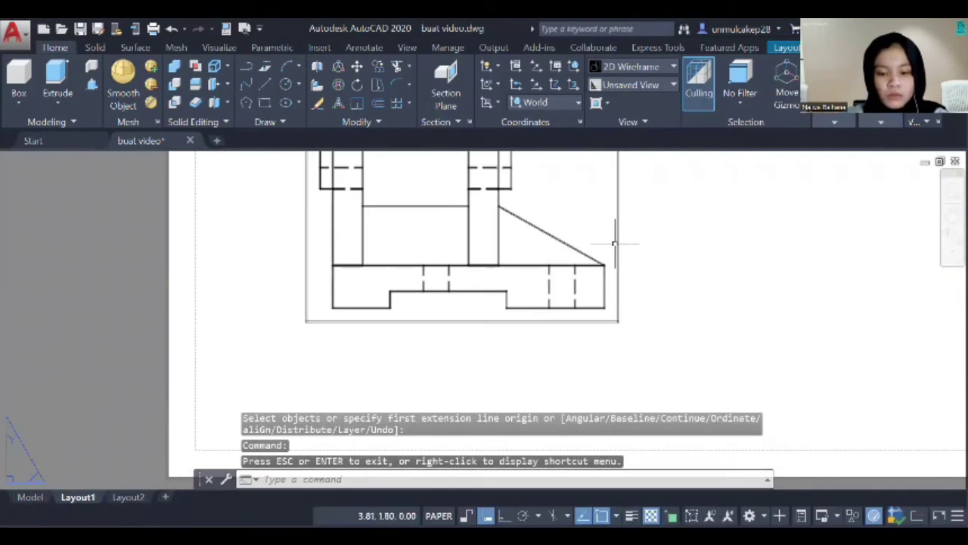
type("DIM")
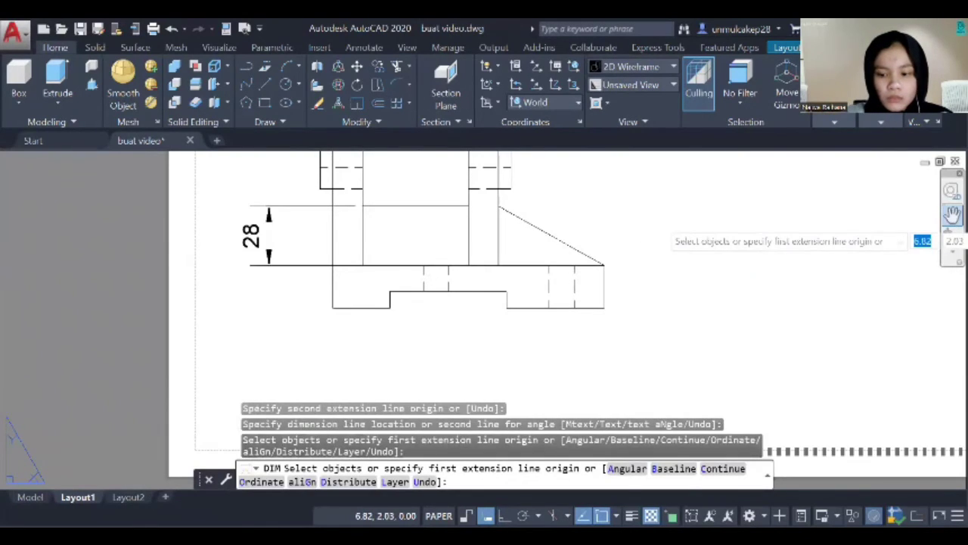
middle_click_drag(700, 299, 705, 392)
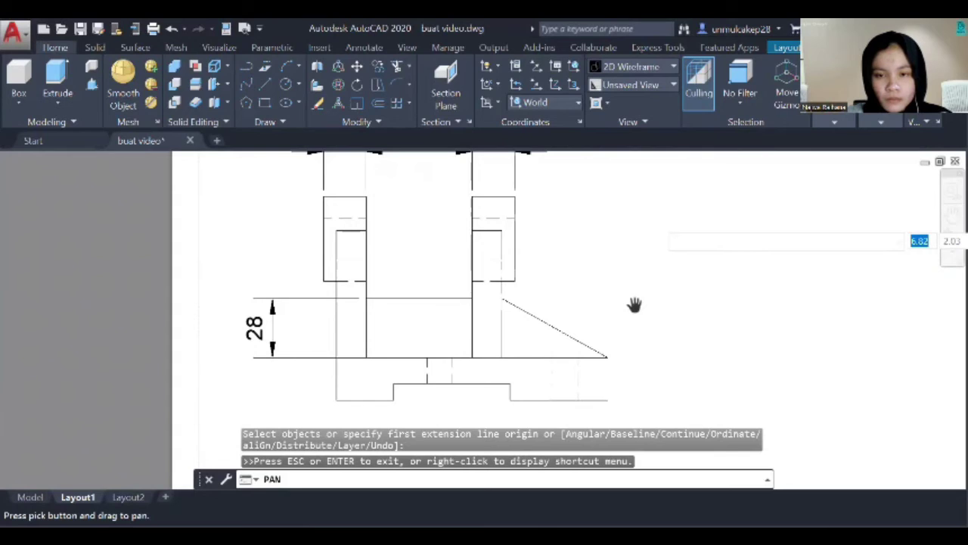
key("Escape")
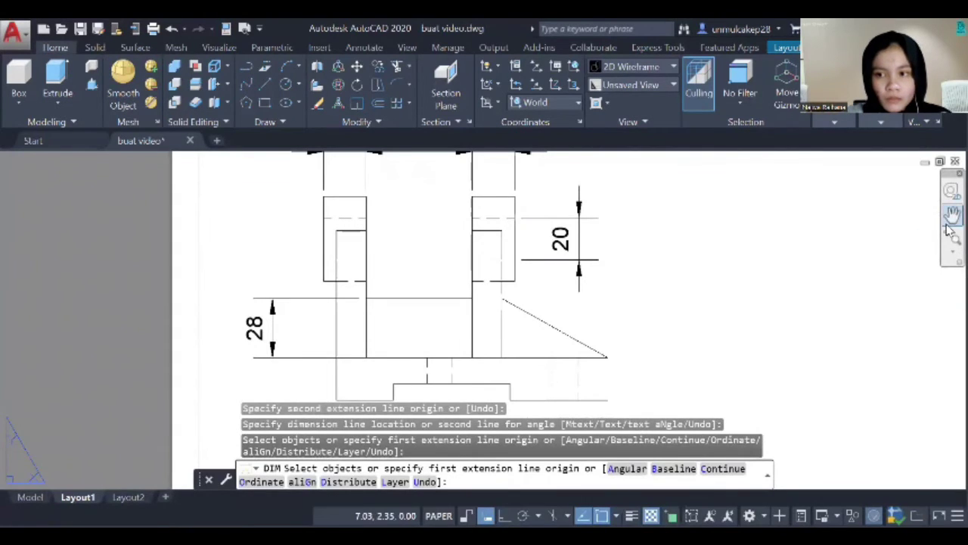
Dimension the front view's three base segments below the plate, plus the slot depth and the left lug's overhang.
left_click(951, 214)
left_click_drag(816, 363, 804, 287)
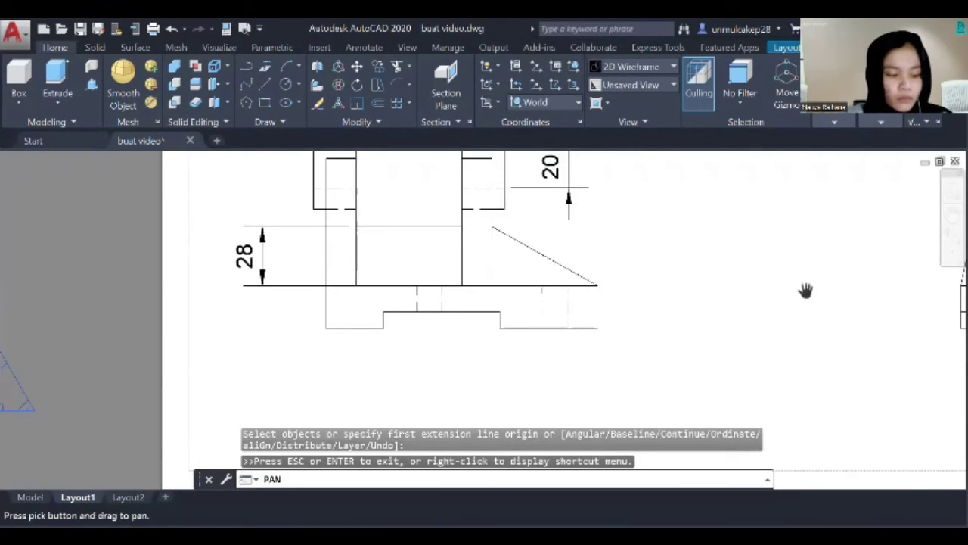
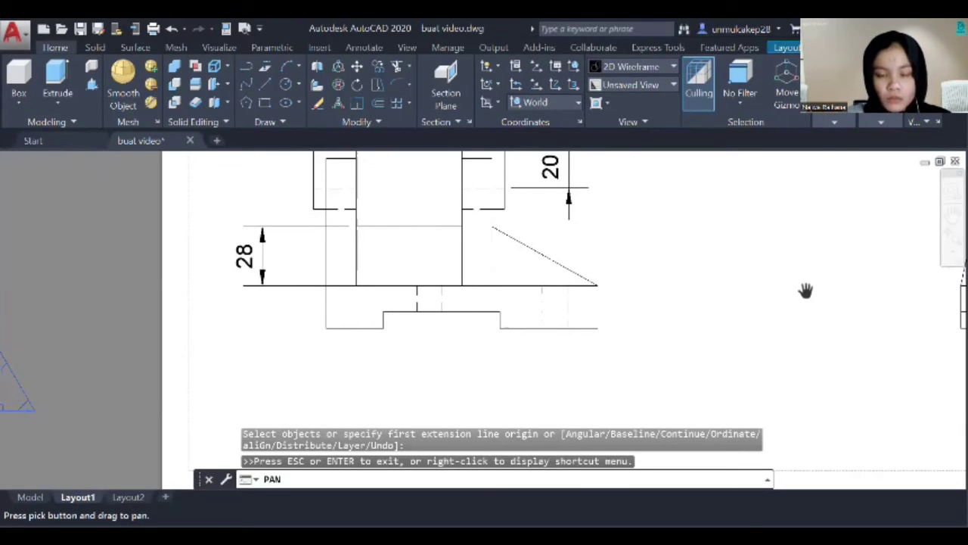
key("Escape")
type("dim")
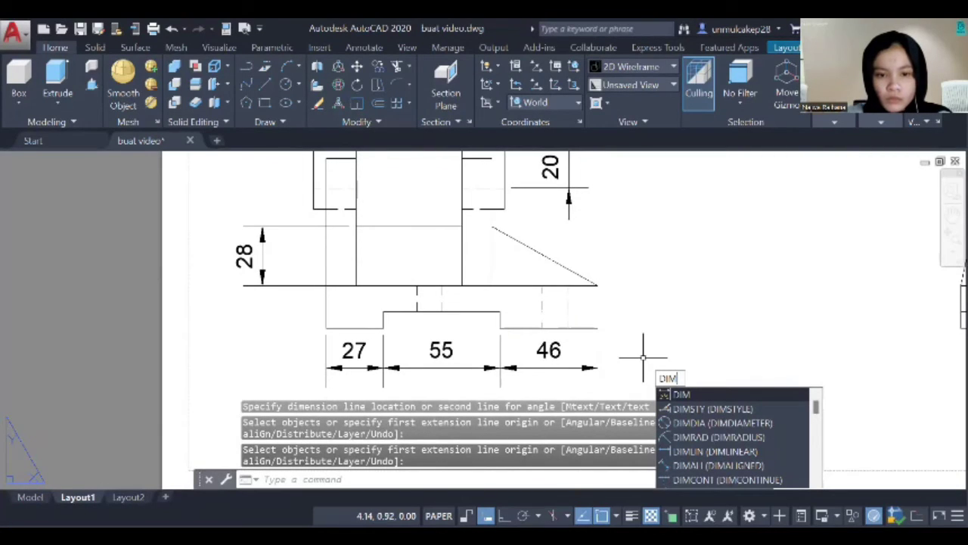
key("Return")
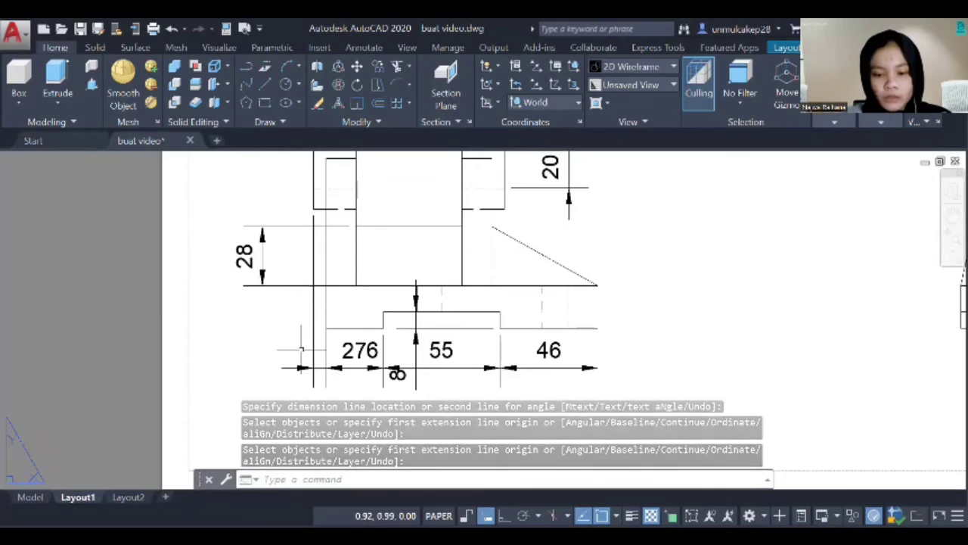
Mirror the left lug's overhang dimension about a vertical line so its text sits outside the plate, erasing the source.
type("MI")
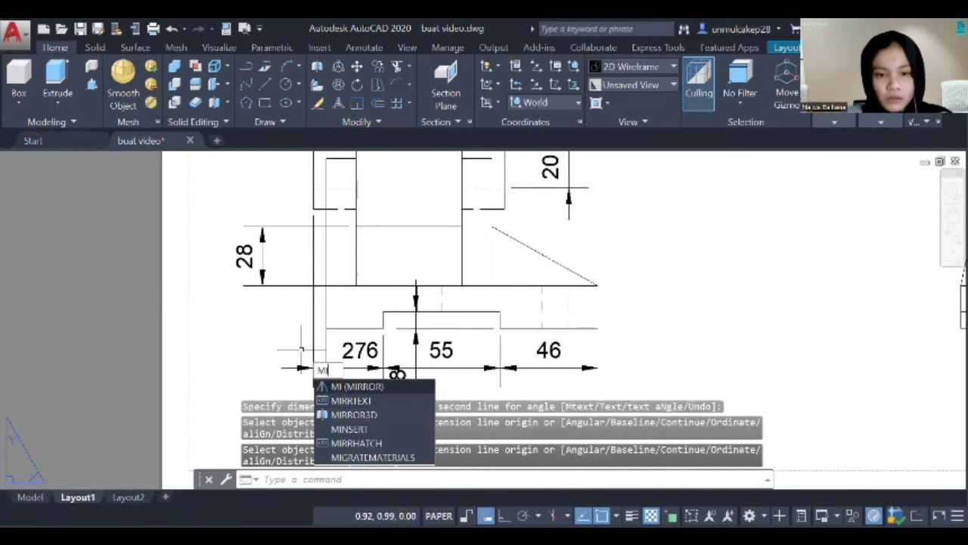
key("Return")
left_click(310, 368)
key("Return")
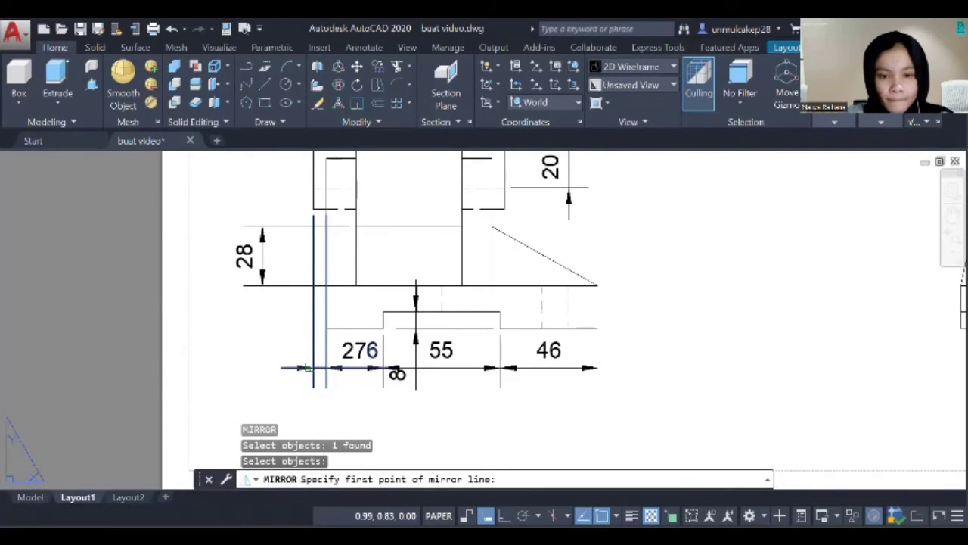
left_click(314, 155)
key("F8")
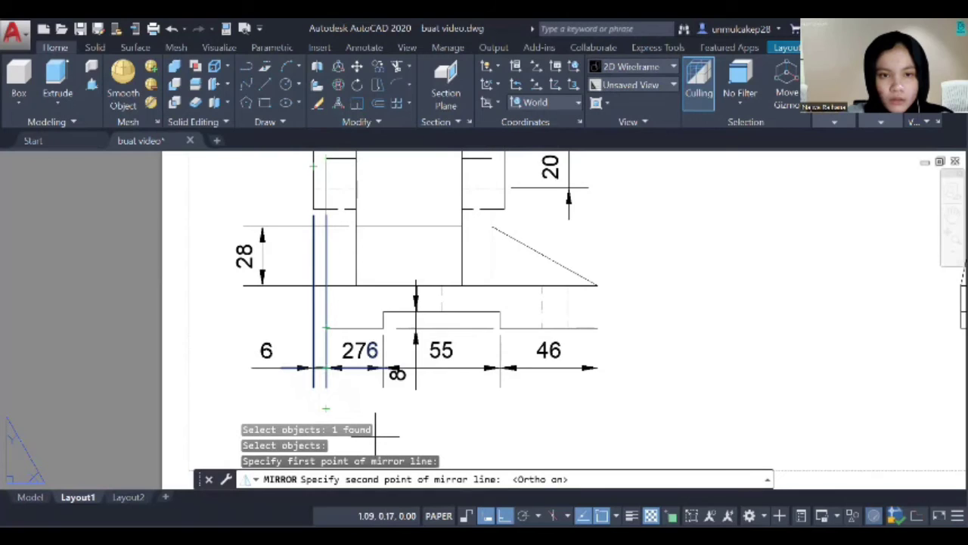
left_click(324, 162)
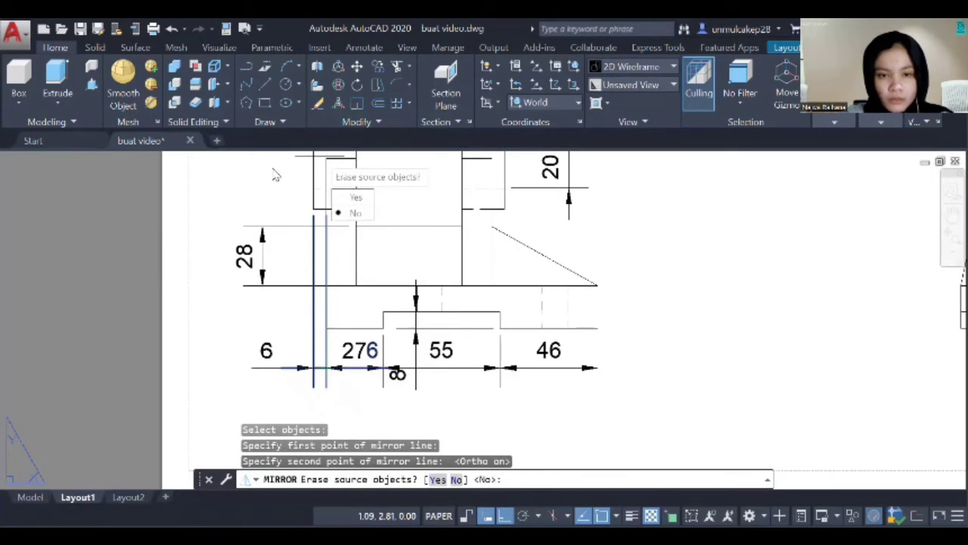
left_click(349, 196)
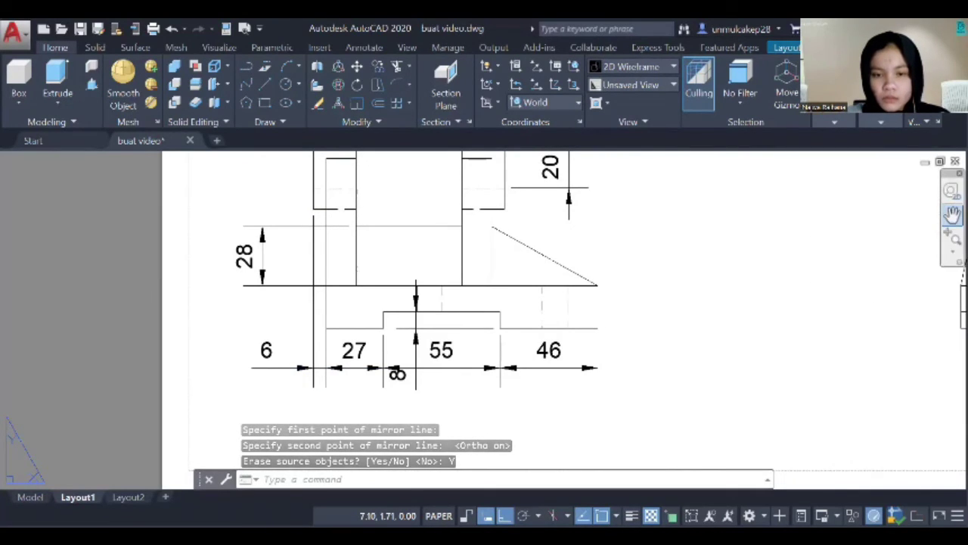
Dimension the side view's overall base width below the view.
left_click(952, 214)
mouse_move(845, 368)
left_mouse_down()
mouse_move(804, 421)
mouse_move(607, 330)
left_mouse_up()
mouse_move(632, 270)
left_mouse_down()
mouse_move(390, 272)
mouse_move(328, 339)
mouse_move(356, 355)
mouse_move(434, 352)
left_mouse_up()
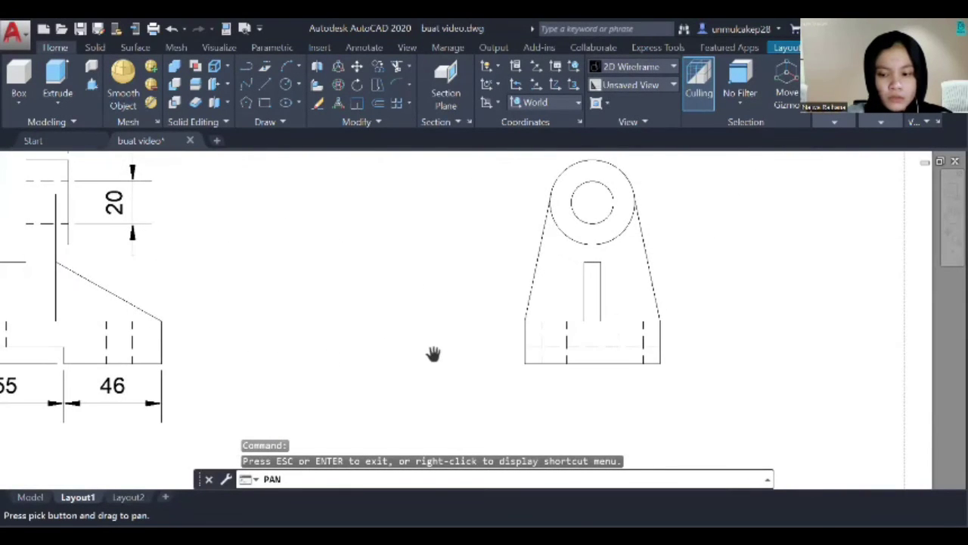
key("Escape")
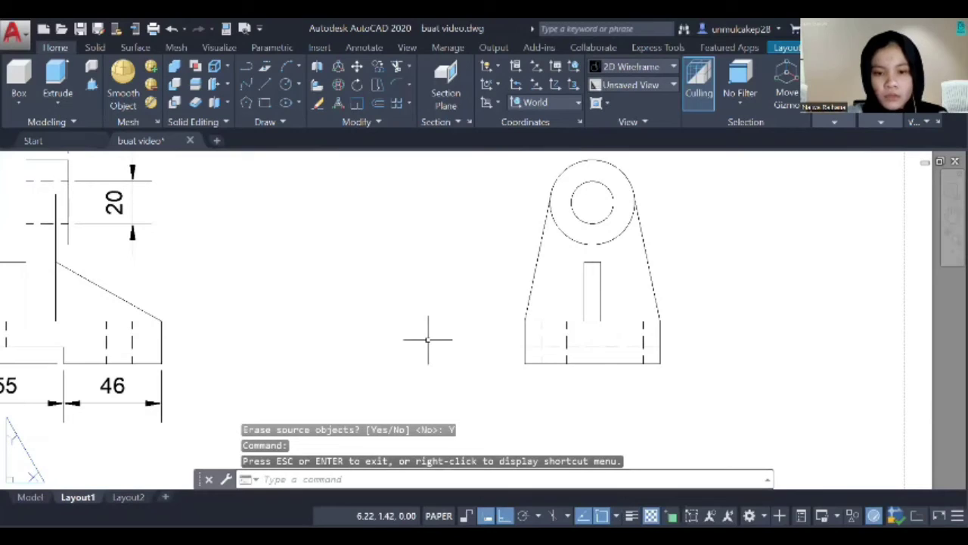
type("DIM")
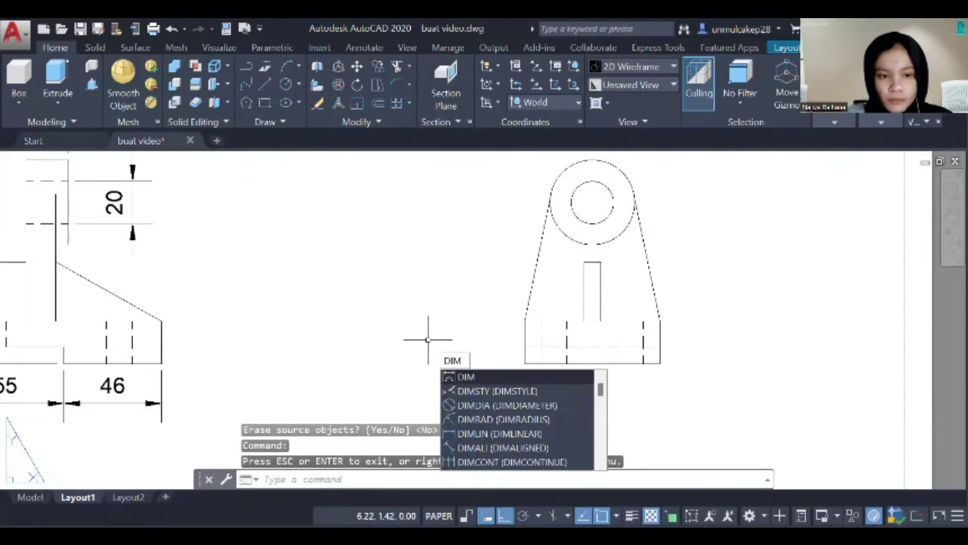
key("Return")
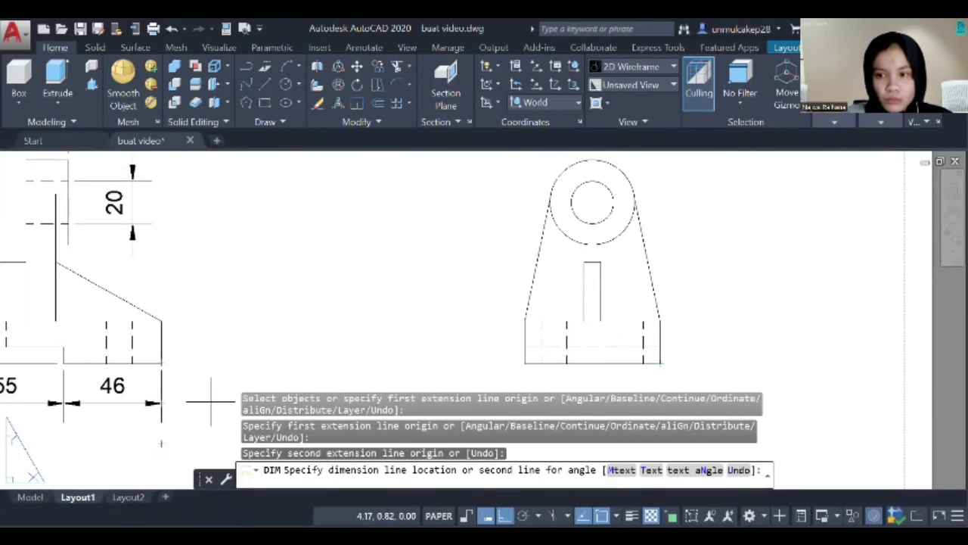
left_click(211, 416)
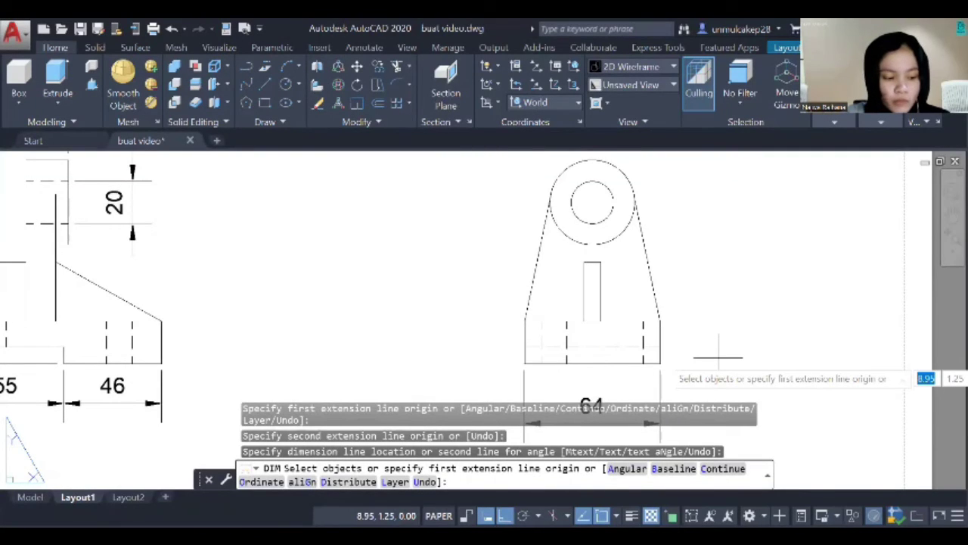
Dimension the wedge height and the bore centre height above the base at the right of the side view.
left_click(584, 263)
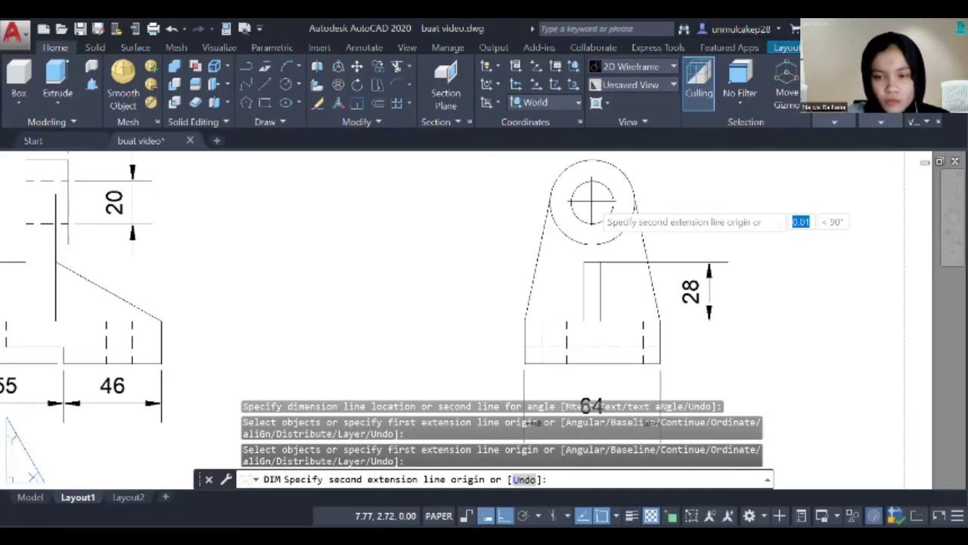
left_click(592, 202)
left_click(763, 321)
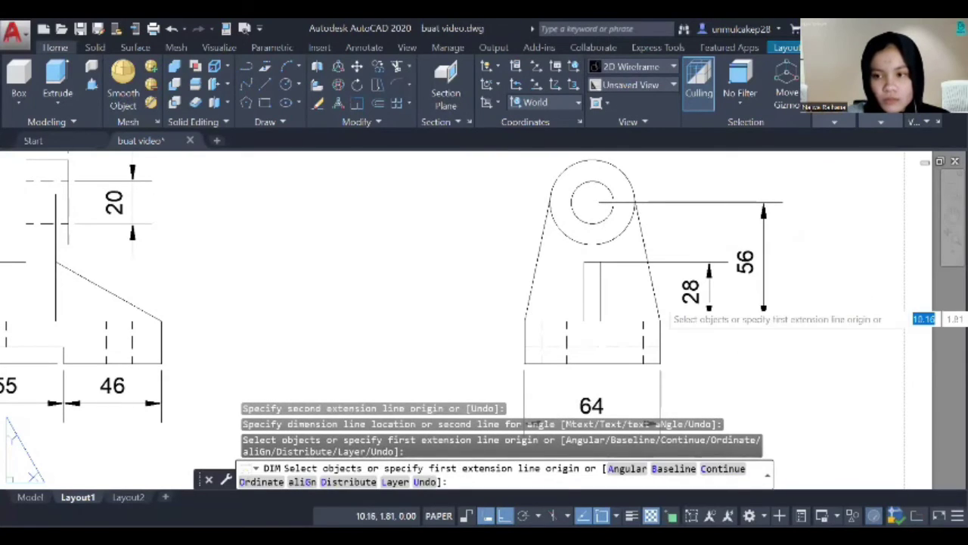
key("Return")
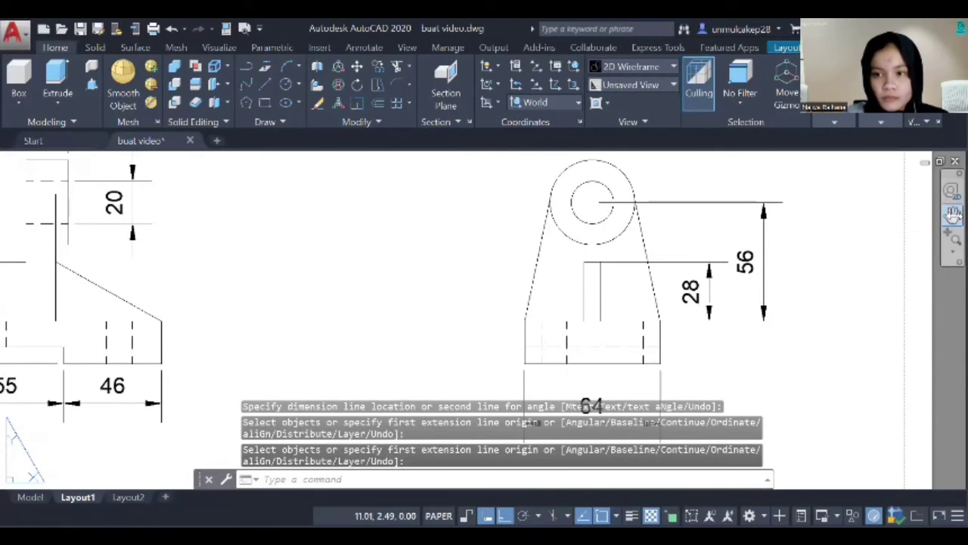
Add a diameter dimension to the lug's outer circle in the side view, placed at its upper right.
left_click(952, 214)
left_click_drag(879, 260, 867, 332)
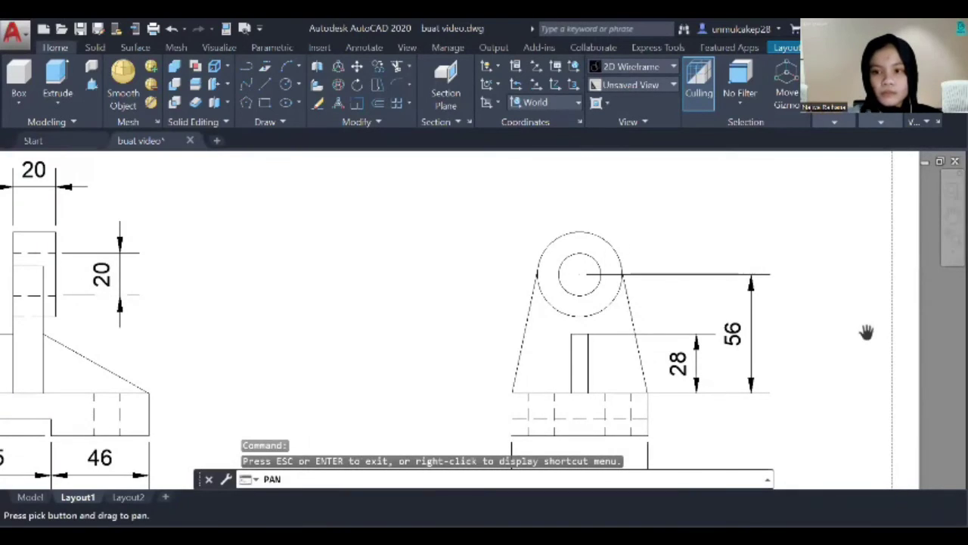
key("Escape")
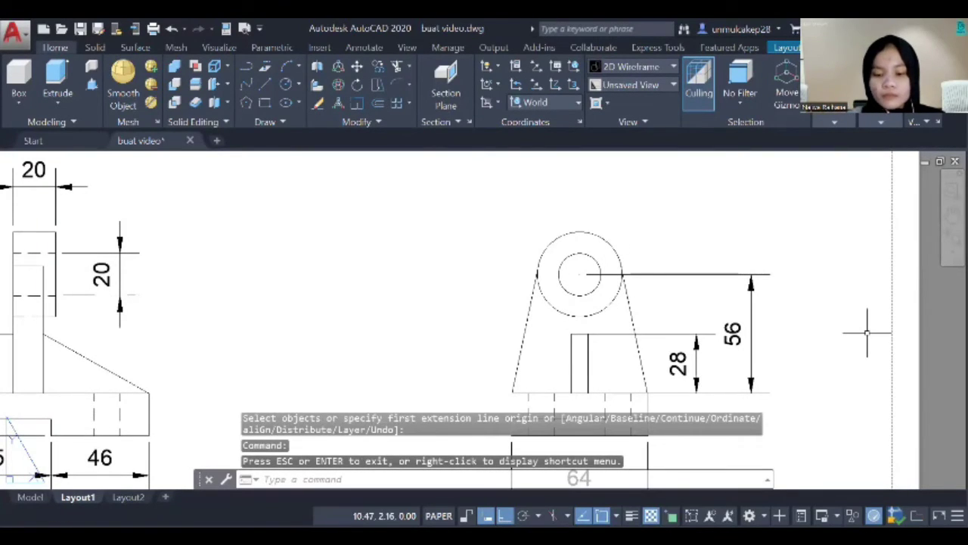
type("DIM")
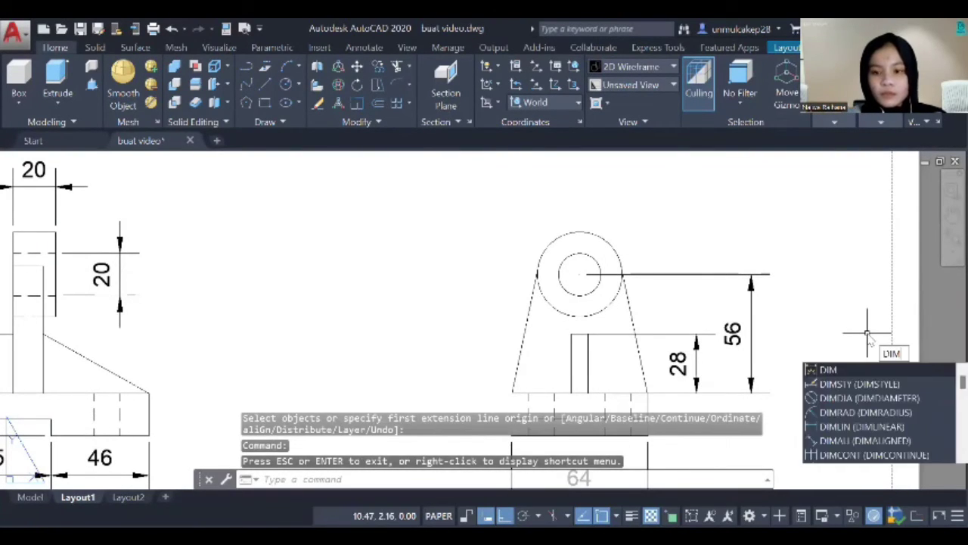
type("DI")
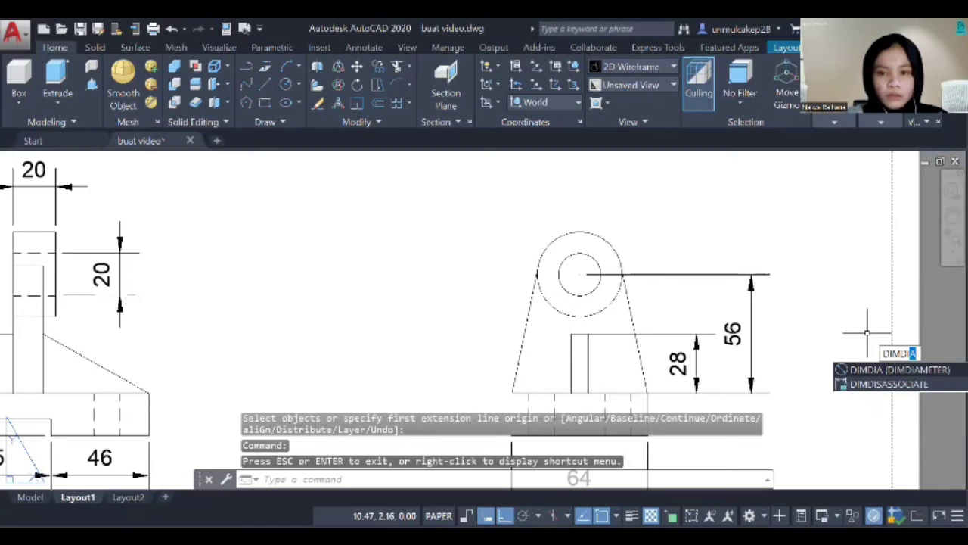
key("Return")
left_click(619, 253)
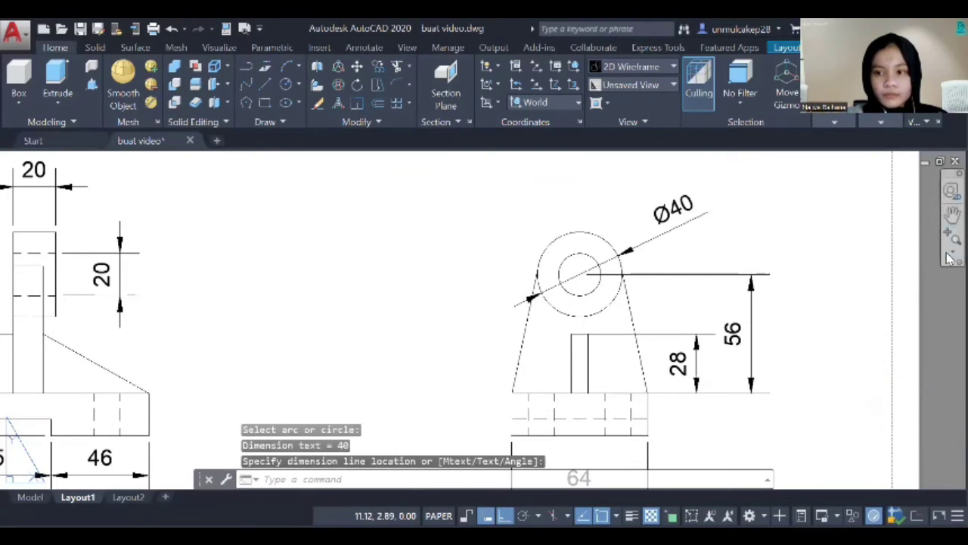
Change the hole diameter dimension text in the top view to 4 - Ø12, inserting the diameter symbol.
left_click(951, 251)
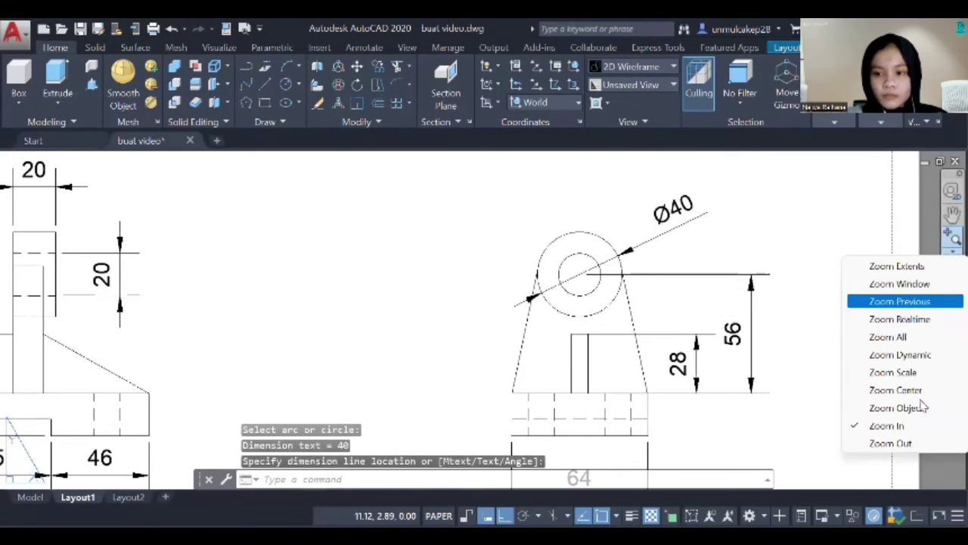
left_click(920, 441)
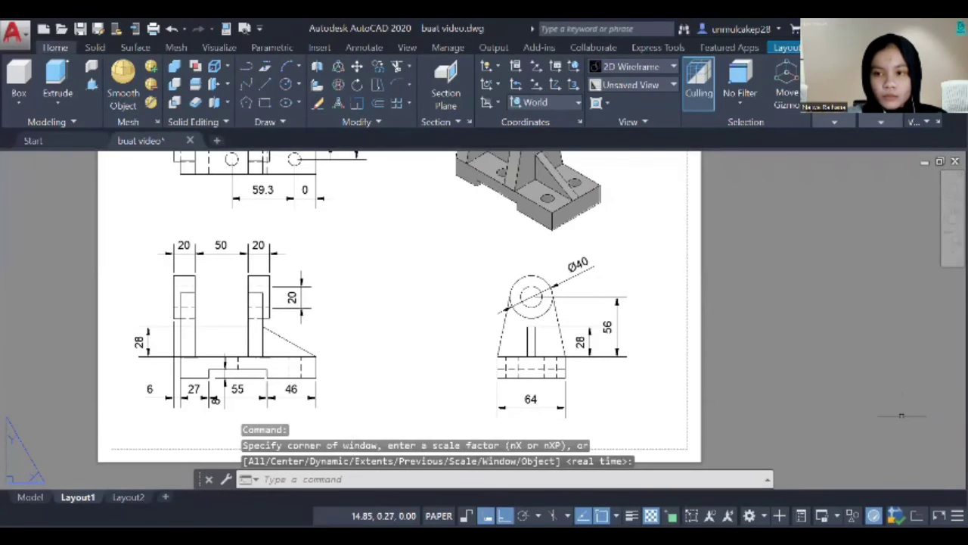
left_click(951, 200)
mouse_move(651, 260)
left_mouse_down()
mouse_move(737, 290)
mouse_move(782, 319)
left_mouse_up()
left_click_drag(494, 300, 523, 341)
key("Escape")
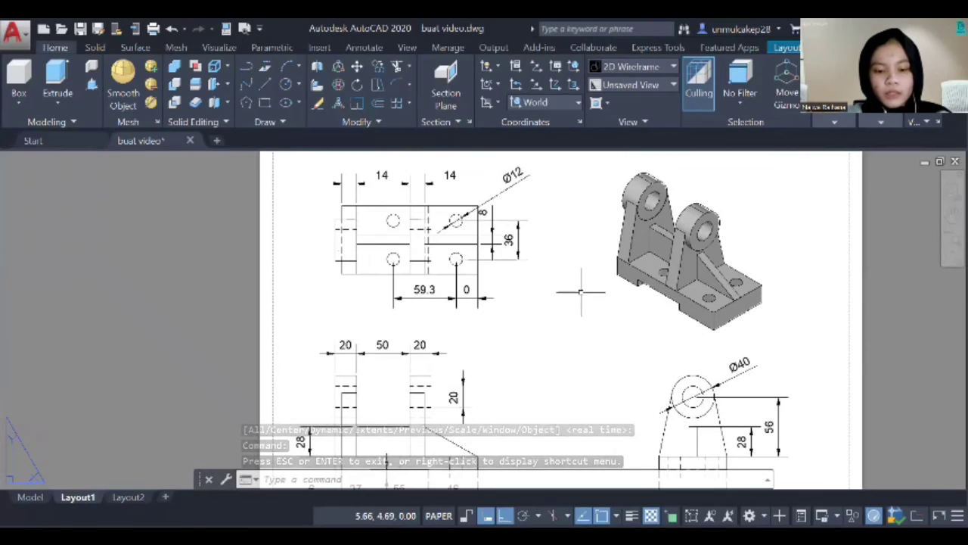
type("te")
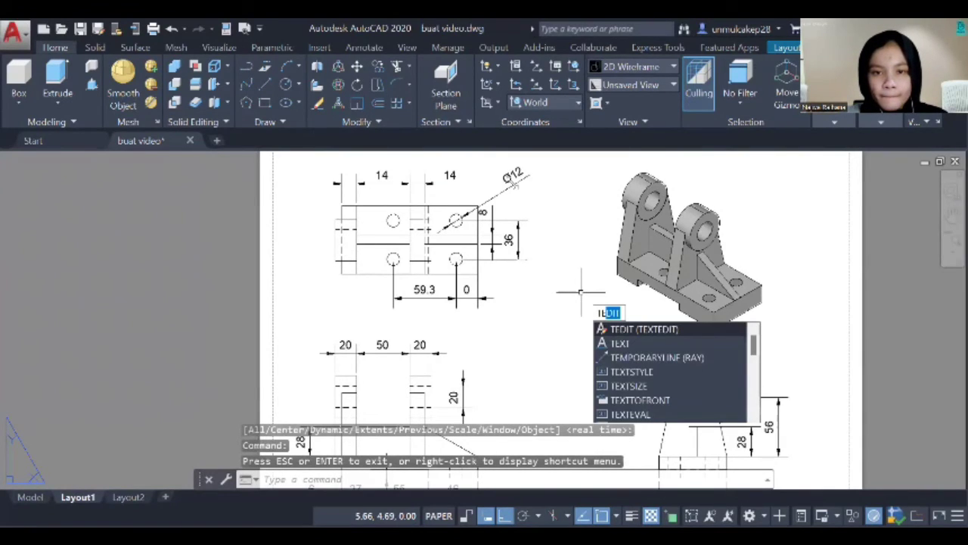
key("Return")
left_click(512, 176)
key("Delete")
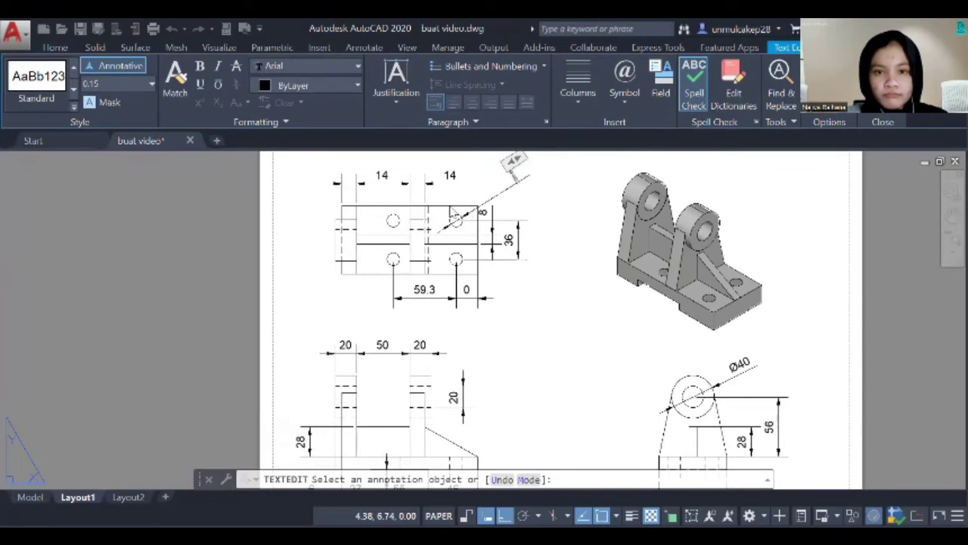
type("4")
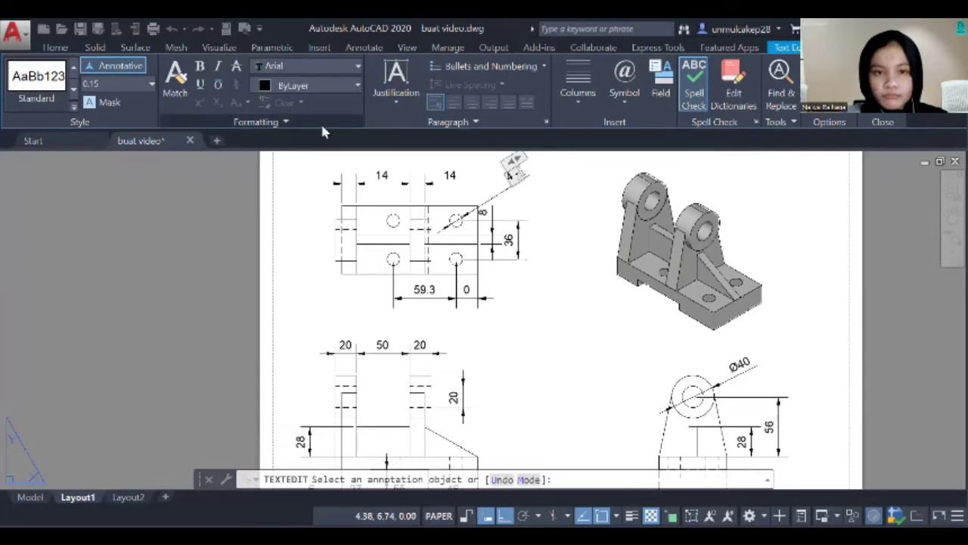
left_click(617, 92)
left_click(647, 159)
type("12")
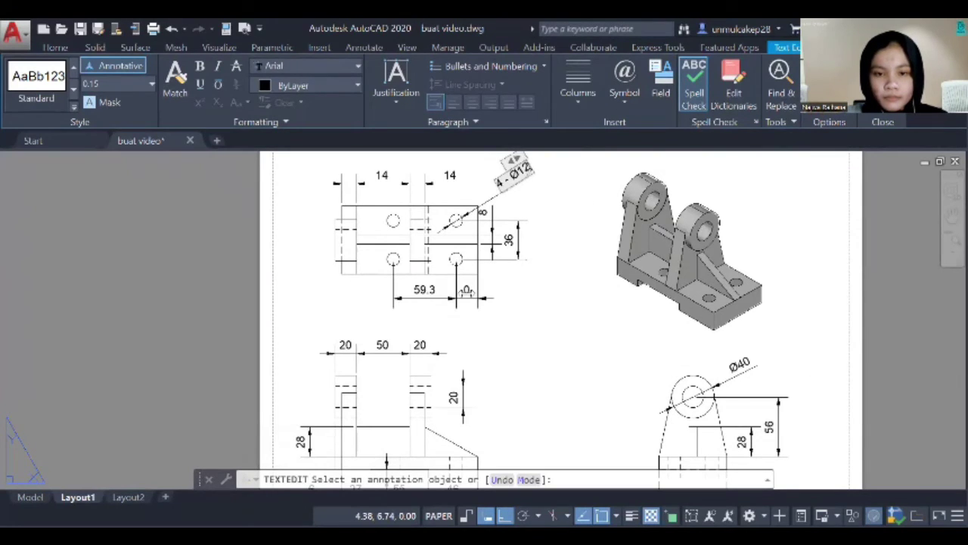
Set the text of the hole-to-right-edge dimension below the top view to 20.
left_click(468, 291)
left_click(468, 291)
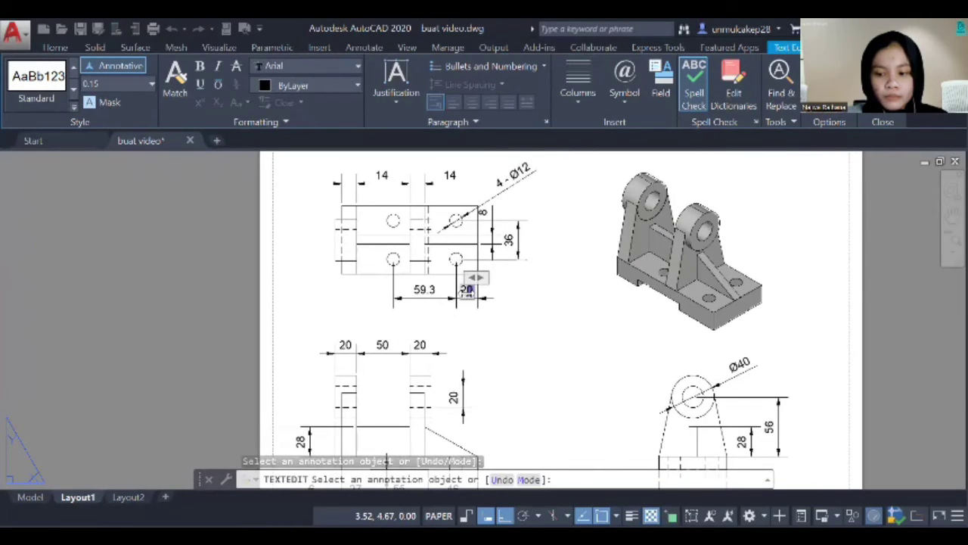
double_click(468, 291)
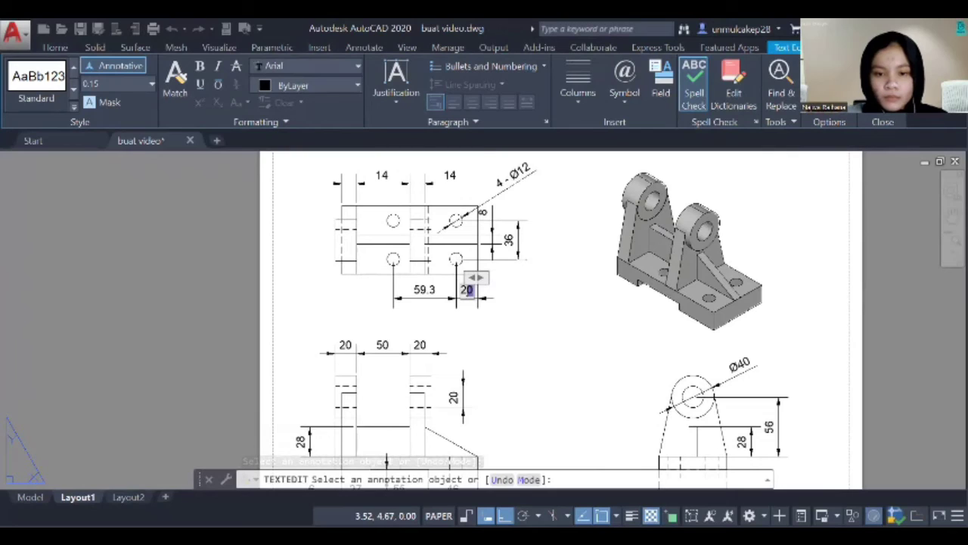
Add the diameter symbol to the lug bore dimension in the front view so it reads Ø20.
double_click(454, 398)
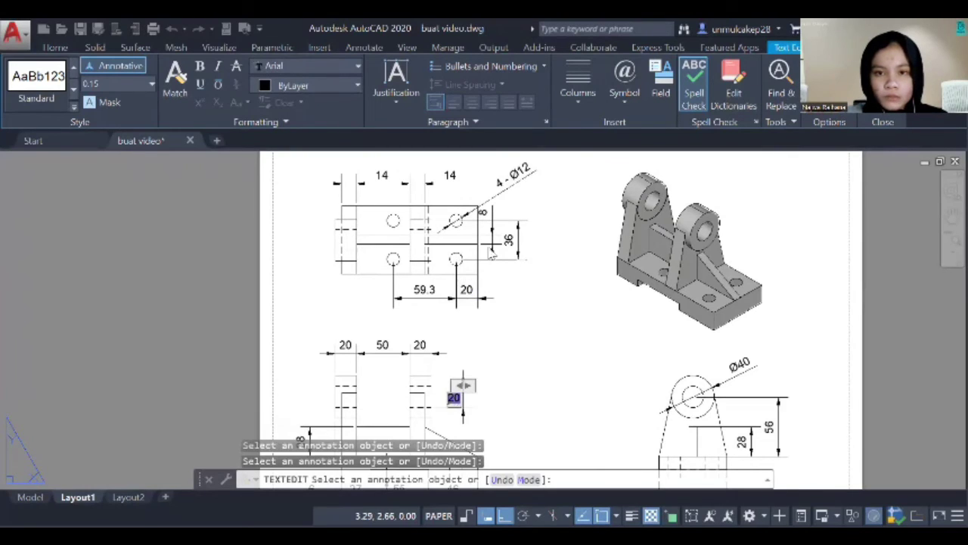
left_click(621, 108)
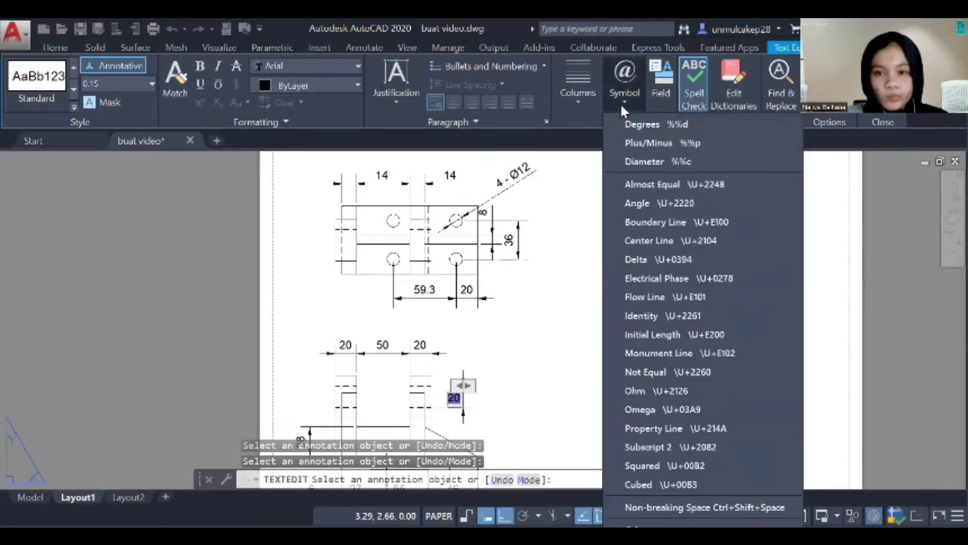
left_click(643, 161)
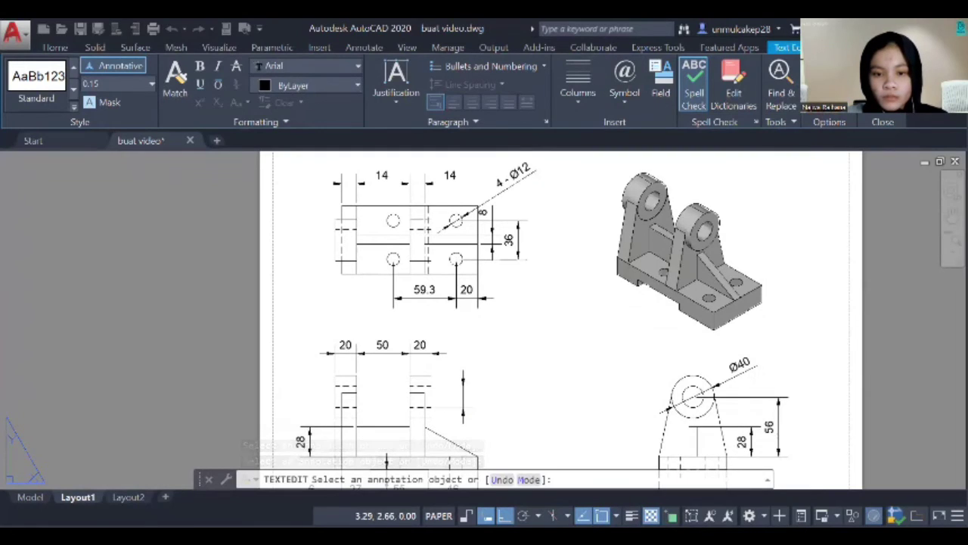
left_click(950, 240)
mouse_move(888, 324)
left_mouse_down()
mouse_move(881, 261)
mouse_move(886, 312)
mouse_move(896, 282)
left_mouse_up()
key("Escape")
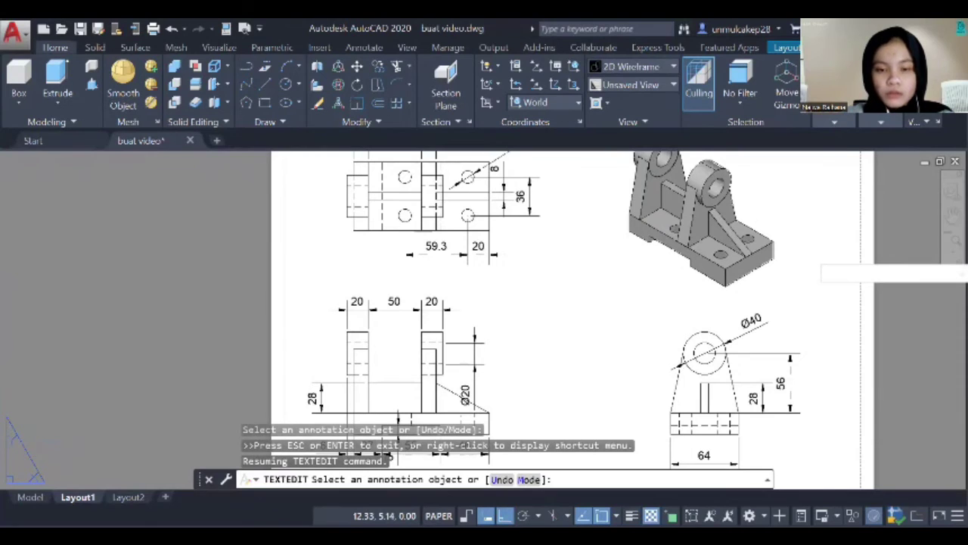
middle_click(743, 343)
middle_click(743, 343)
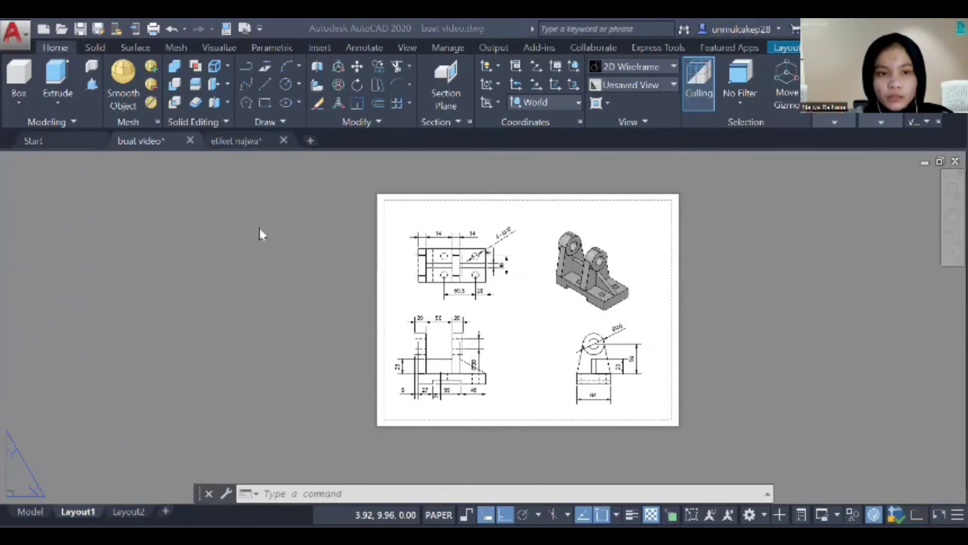
Switch to the title block drawing and examine the title block's entries for scale, units, date, title and sheet size.
left_click(229, 141)
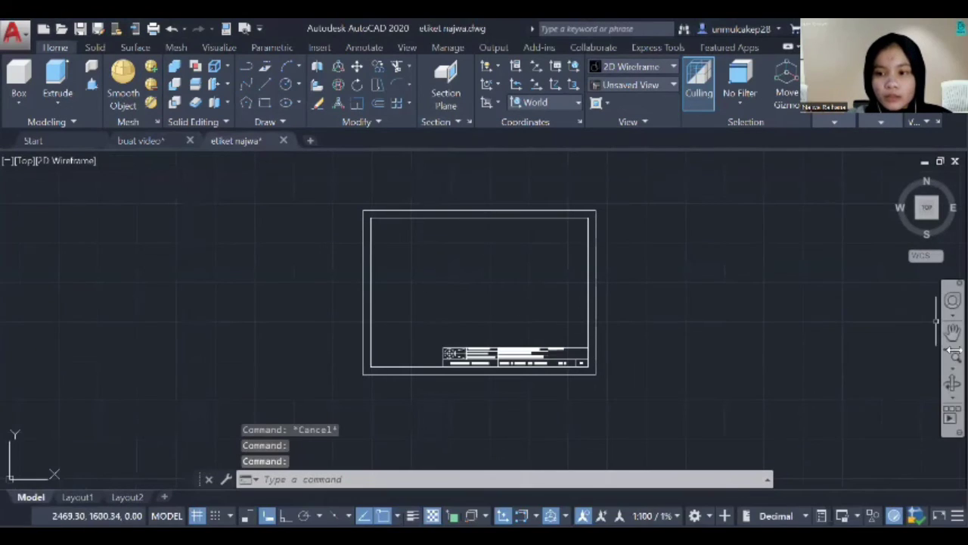
left_click(947, 367)
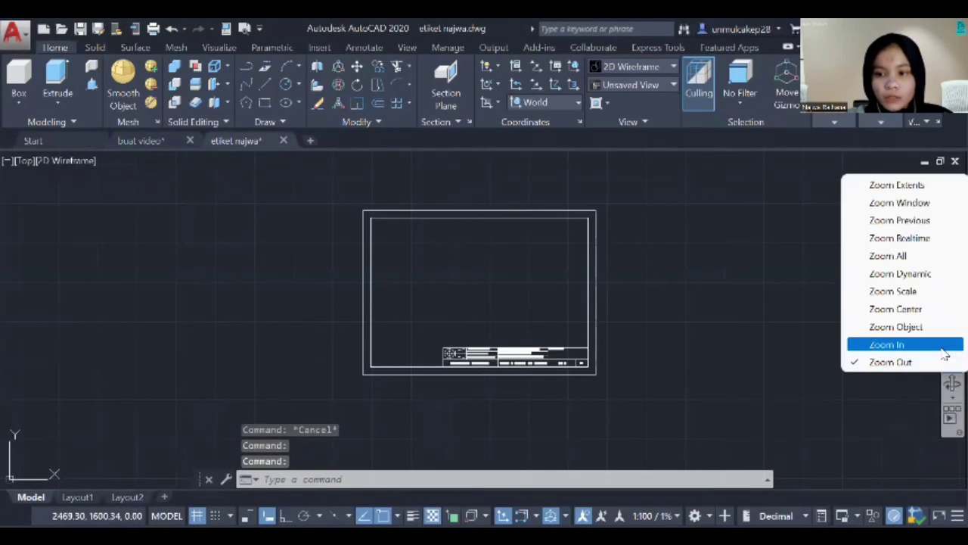
left_click(943, 348)
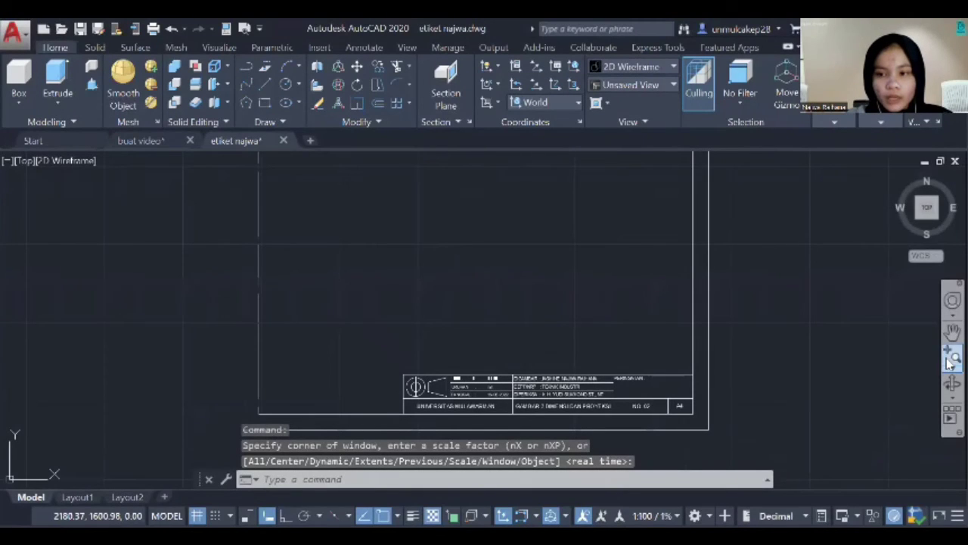
left_click(951, 360)
left_click(952, 331)
left_click_drag(839, 383, 821, 272)
key("Escape")
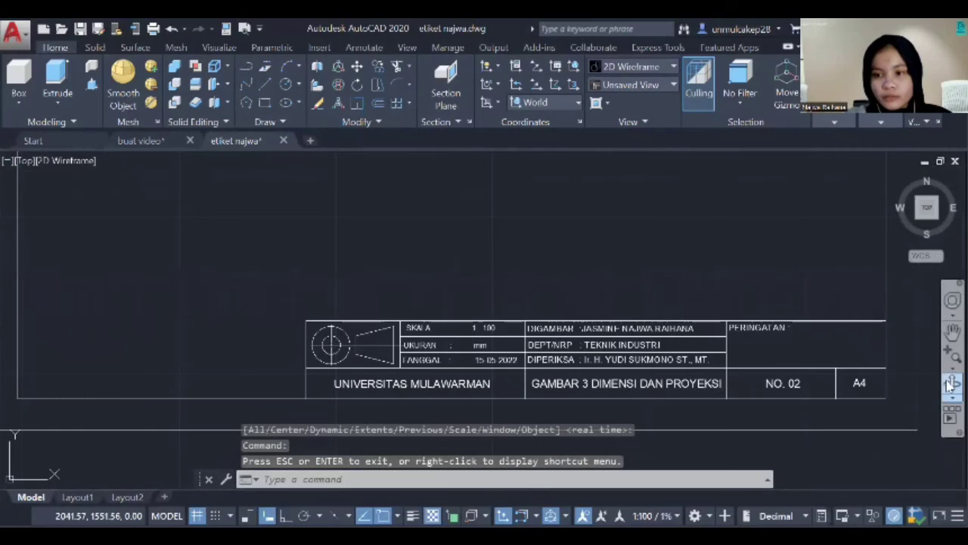
left_click(950, 373)
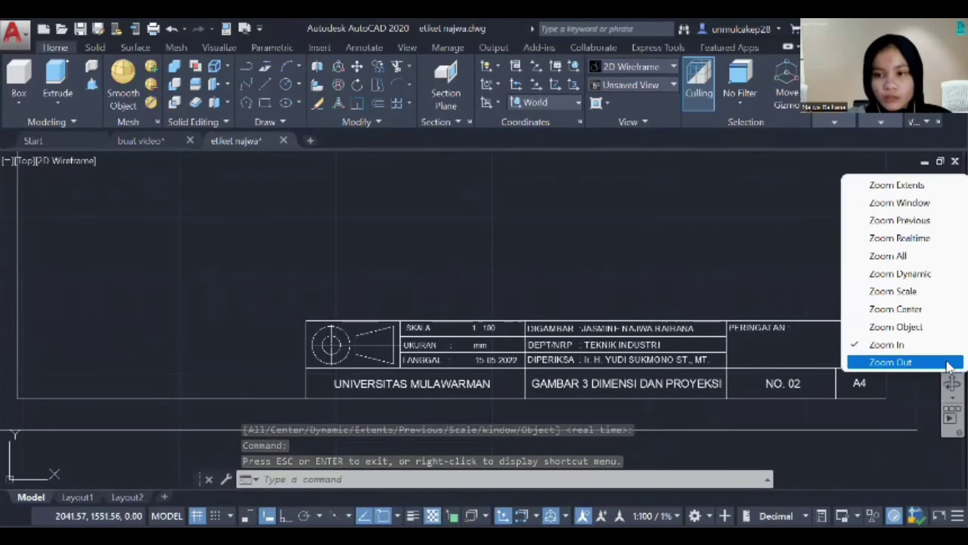
left_click(950, 364)
Group the entire border frame and title block, confirming creation of a new group.
mouse_move(327, 170)
left_mouse_down()
mouse_move(611, 172)
mouse_move(710, 378)
mouse_move(601, 448)
mouse_move(352, 391)
mouse_move(290, 348)
left_mouse_up()
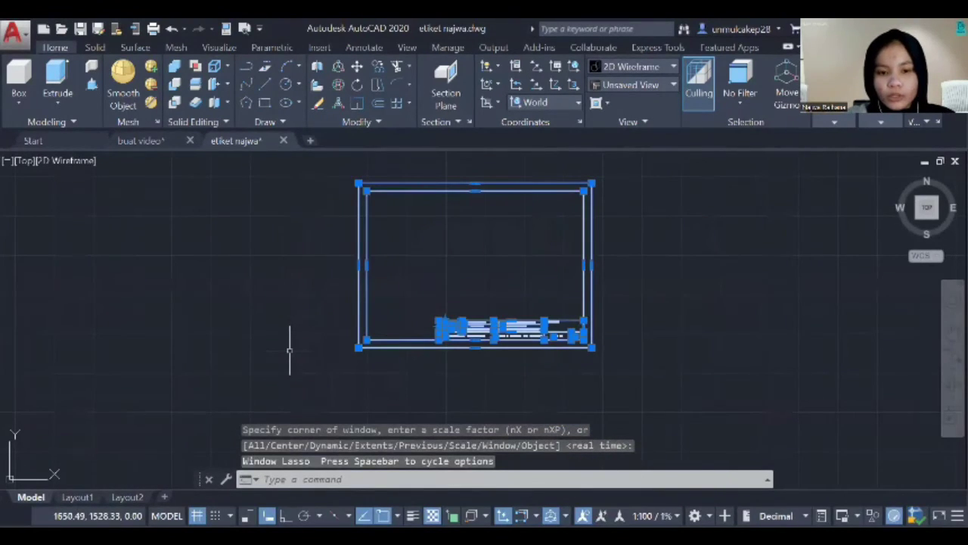
type("GR")
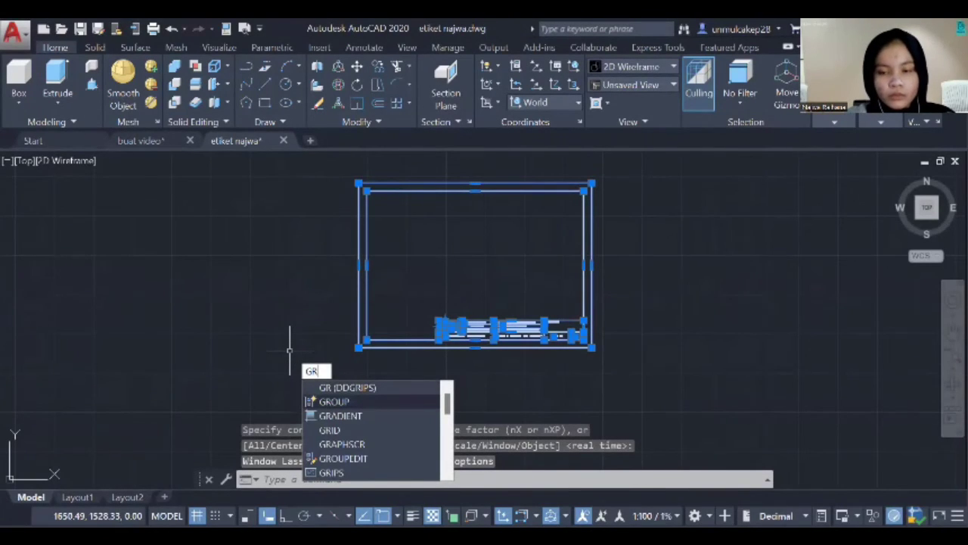
key("Return")
type("y")
key("Return")
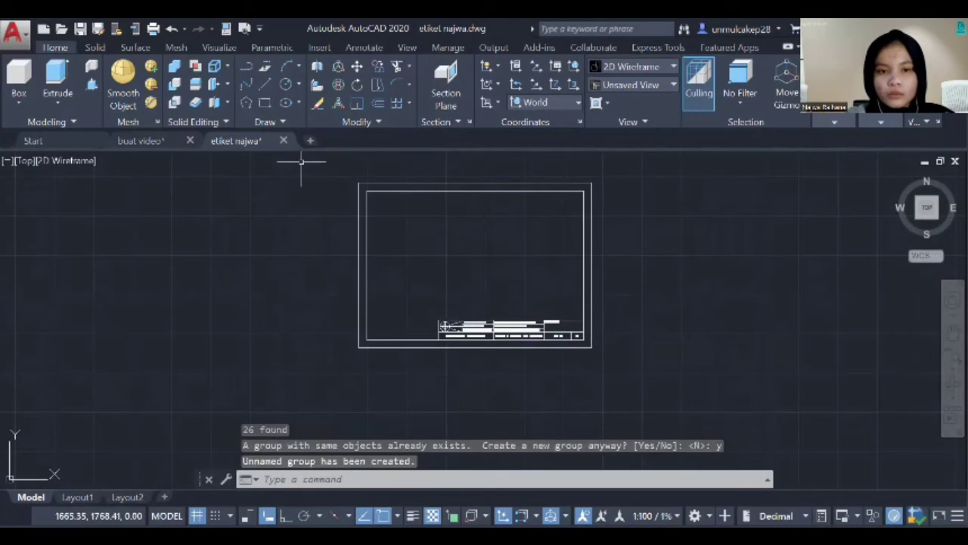
Copy the grouped border frame and title block to the clipboard.
mouse_move(325, 163)
left_mouse_down()
mouse_move(769, 154)
mouse_move(784, 323)
mouse_move(732, 382)
mouse_move(587, 452)
mouse_move(312, 451)
mouse_move(249, 437)
left_mouse_up()
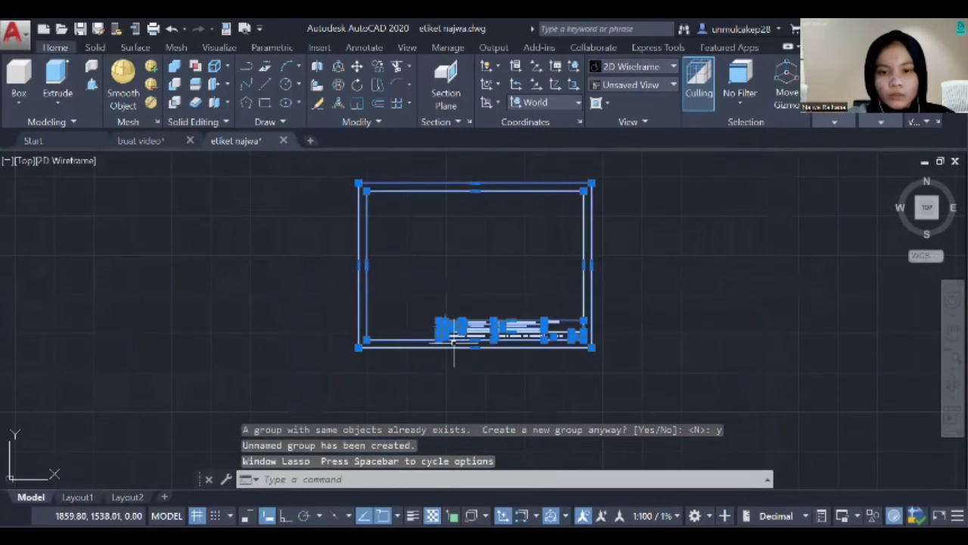
right_click(454, 348)
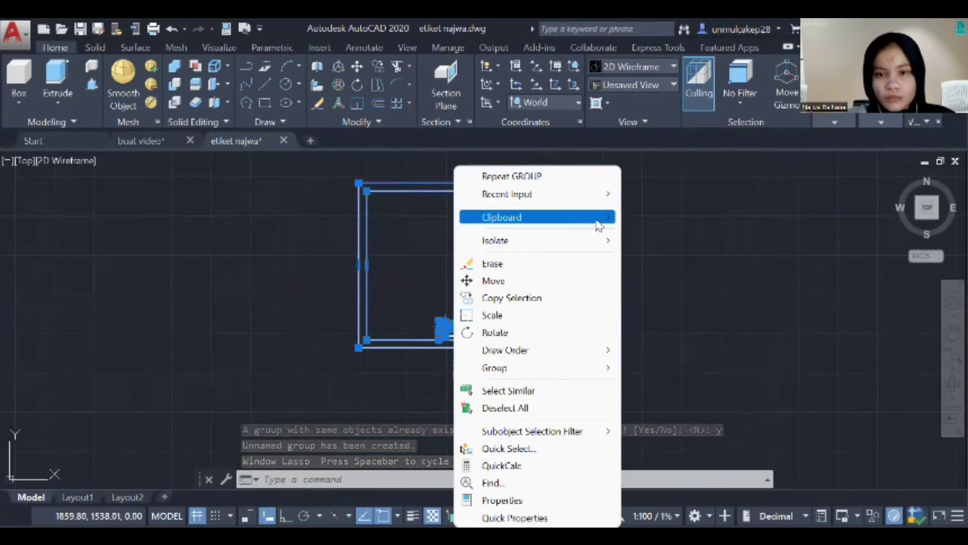
left_click(635, 232)
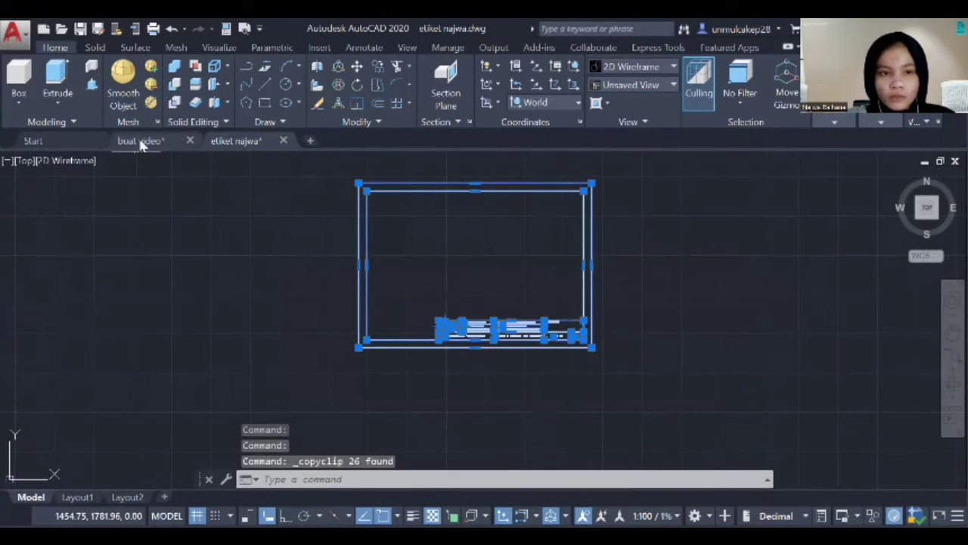
Paste the border frame and title block into Layout1 of the buat video drawing, at the lower-left corner of the printable area.
left_click(139, 142)
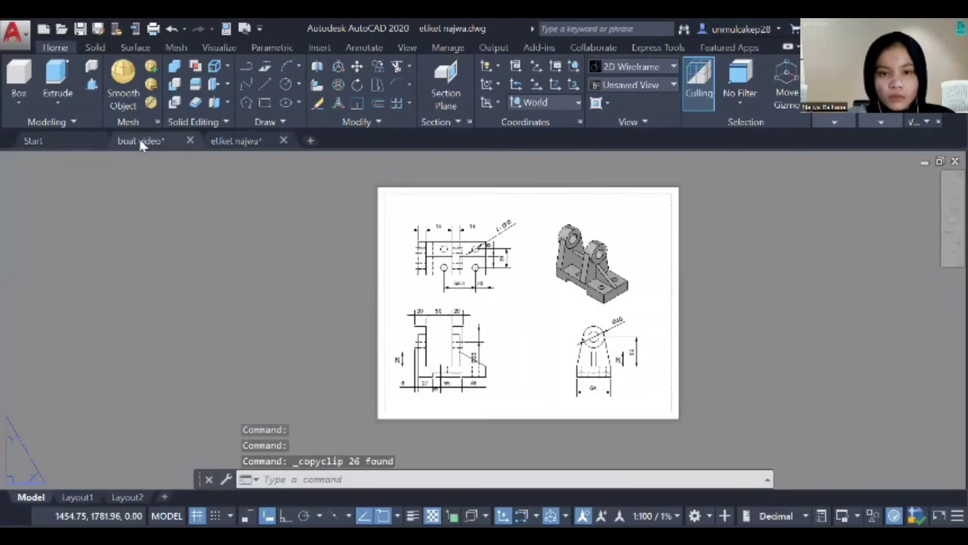
right_click(282, 225)
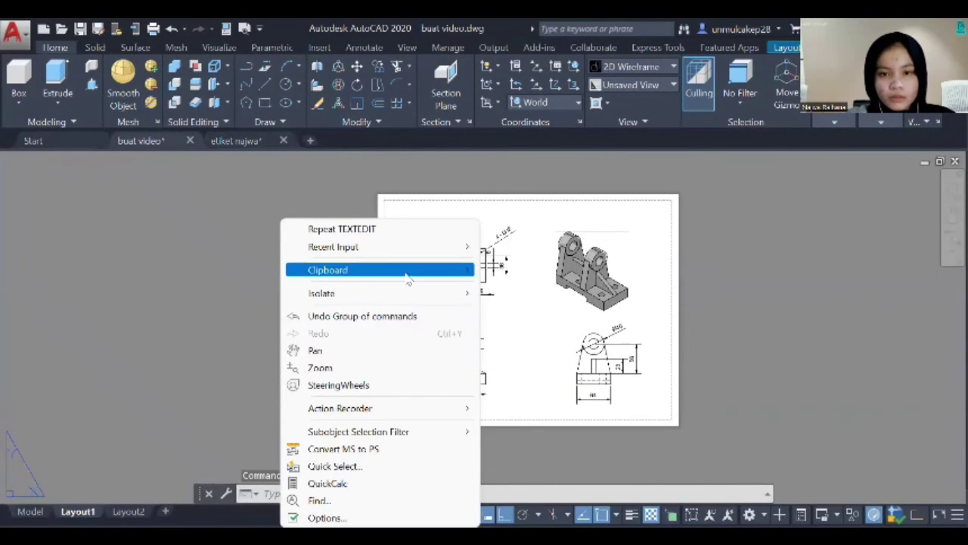
mouse_move(408, 280)
left_click(515, 320)
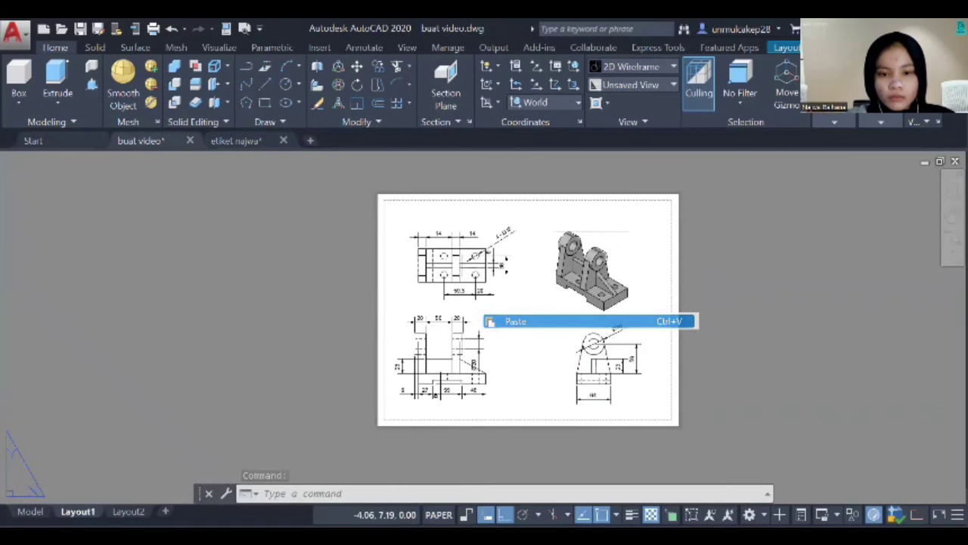
left_click(384, 419)
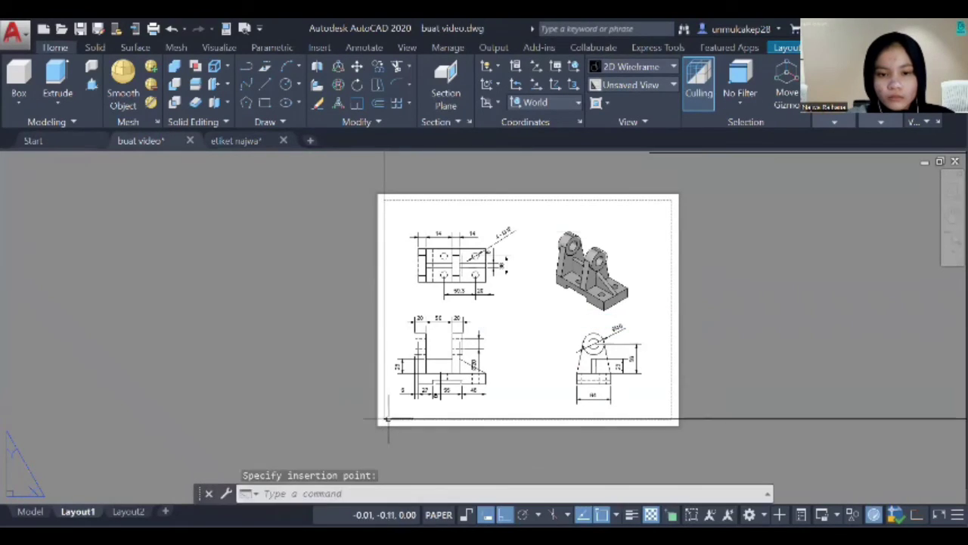
left_click(952, 240)
left_click(950, 242)
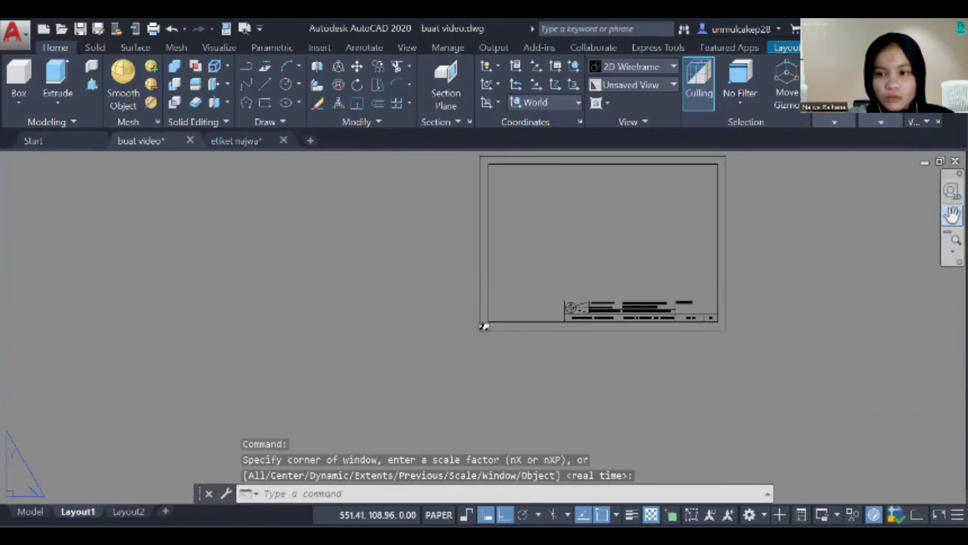
left_click(953, 214)
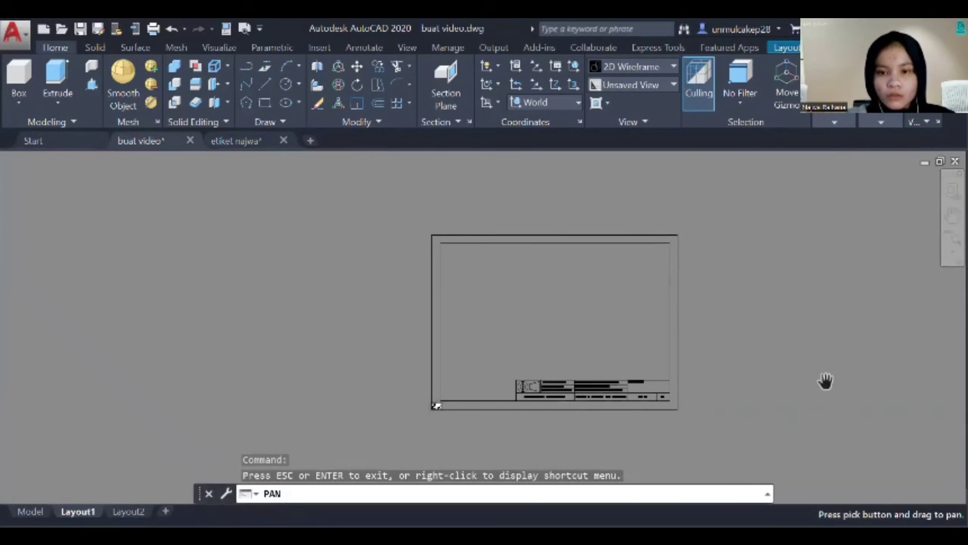
key("Escape")
mouse_move(430, 205)
left_mouse_down()
mouse_move(626, 178)
mouse_move(733, 330)
mouse_move(733, 375)
mouse_move(683, 451)
mouse_move(588, 463)
mouse_move(456, 432)
mouse_move(451, 415)
mouse_move(435, 414)
mouse_move(522, 416)
mouse_move(726, 364)
mouse_move(740, 307)
left_mouse_up()
left_click(741, 308)
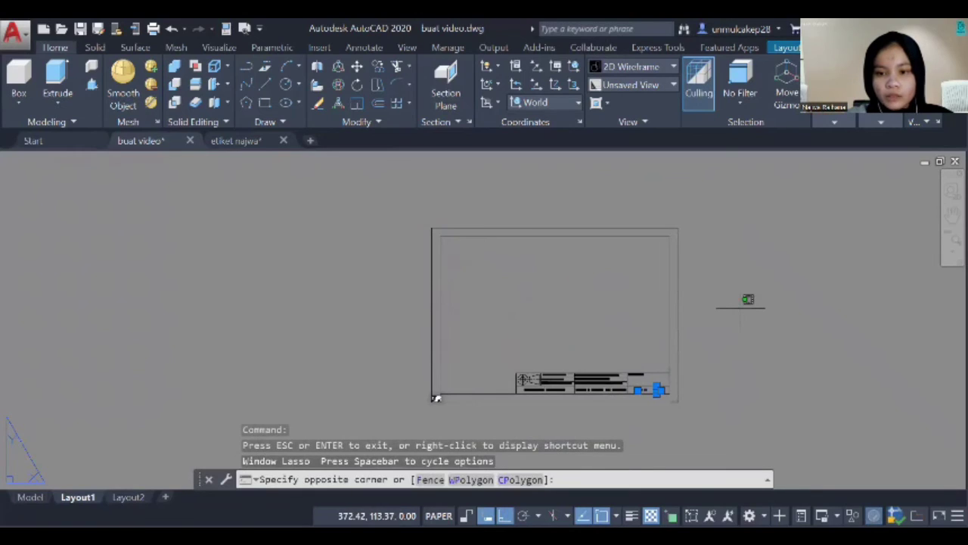
key("Escape")
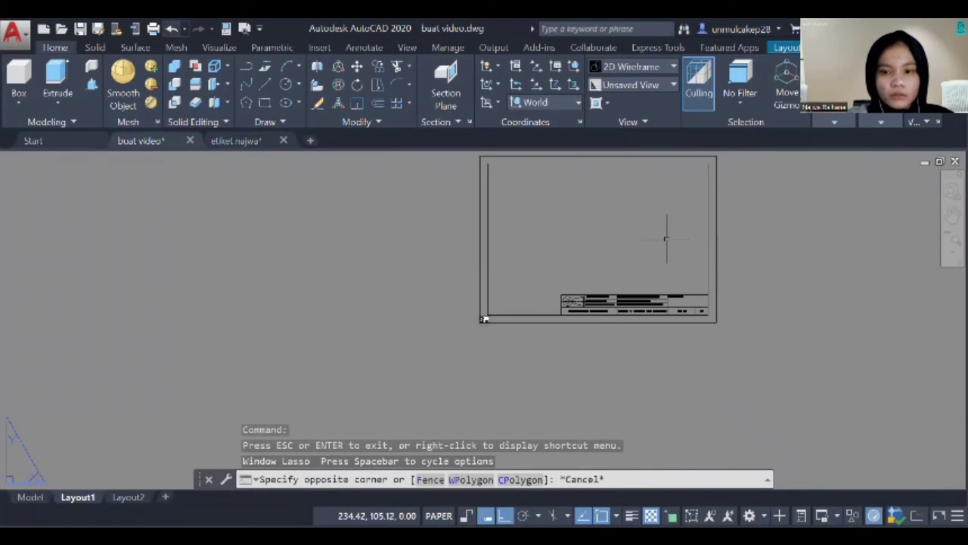
key("ctrl+z")
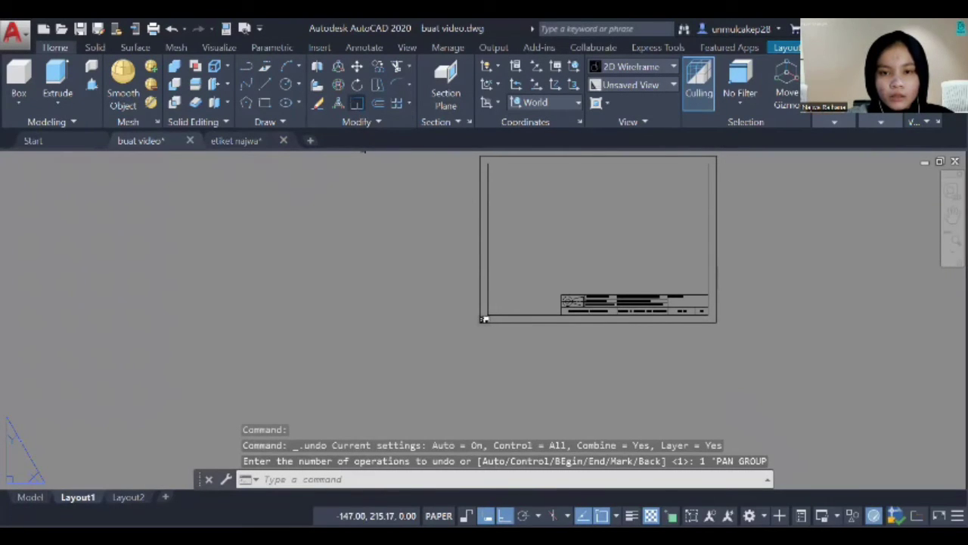
left_click(337, 103)
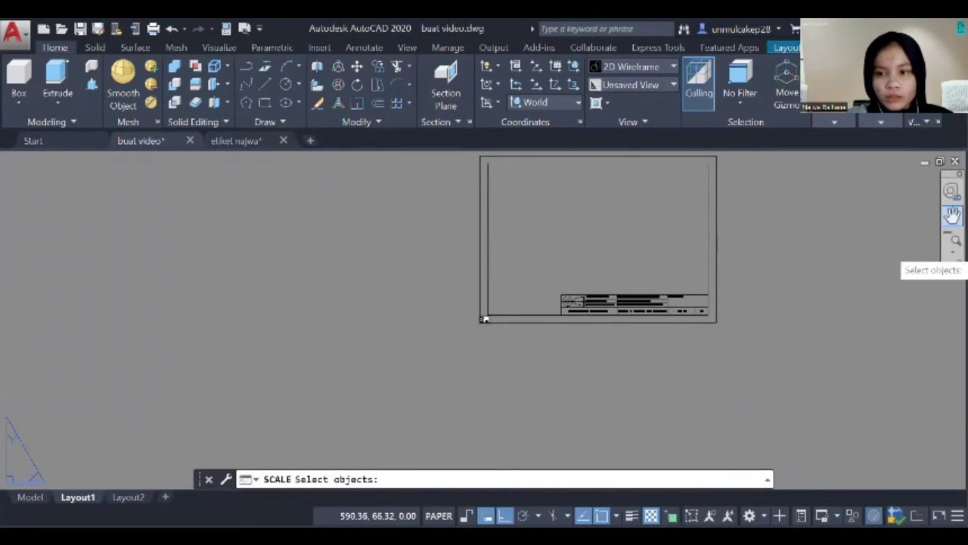
left_click(952, 219)
left_click_drag(878, 302, 845, 356)
key("Escape")
mouse_move(431, 183)
left_mouse_down()
mouse_move(875, 365)
mouse_move(789, 454)
mouse_move(358, 371)
left_mouse_up()
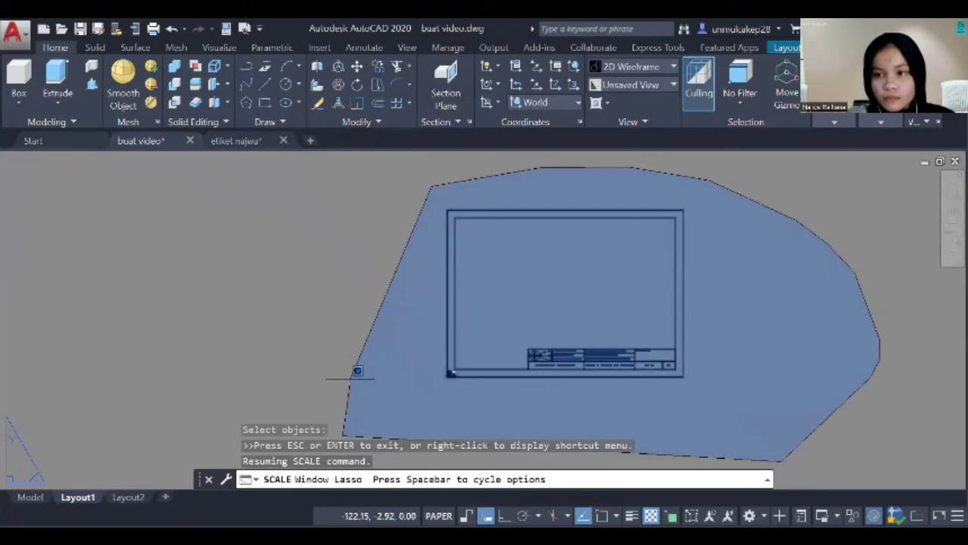
left_click(949, 244)
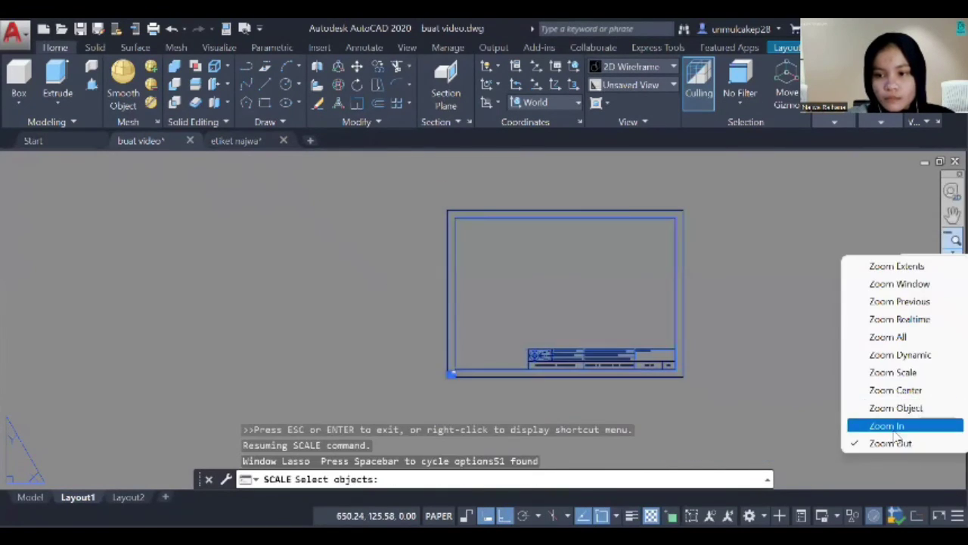
left_click(894, 429)
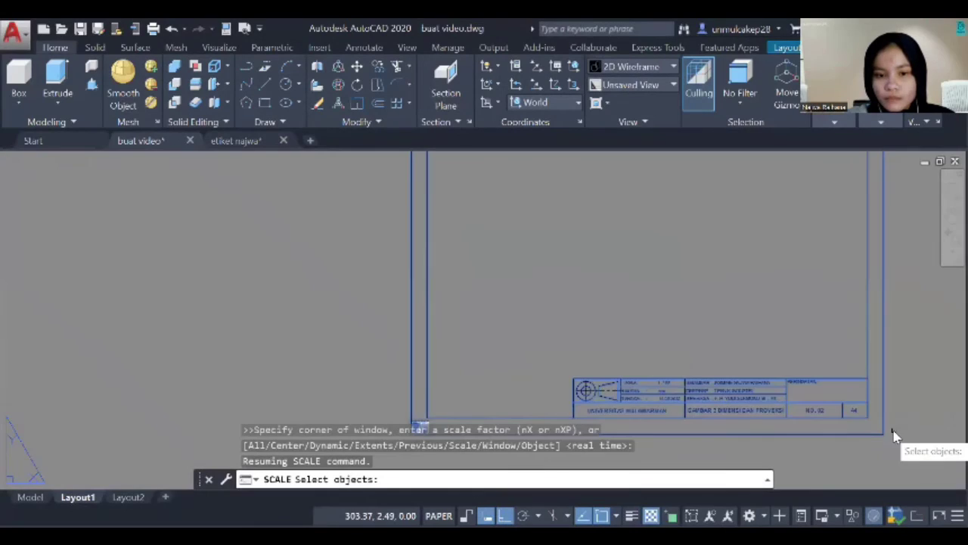
left_click(949, 240)
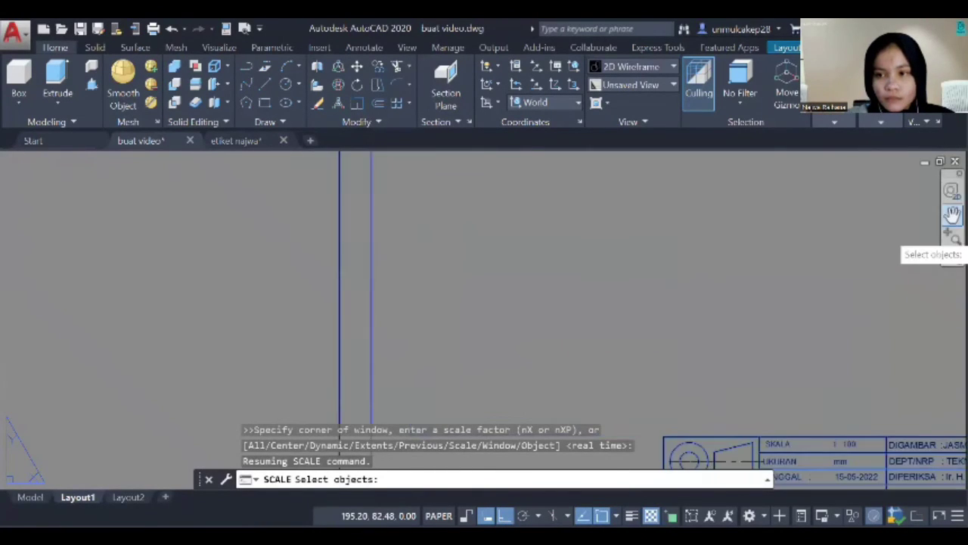
left_click(952, 214)
left_click_drag(602, 397, 622, 201)
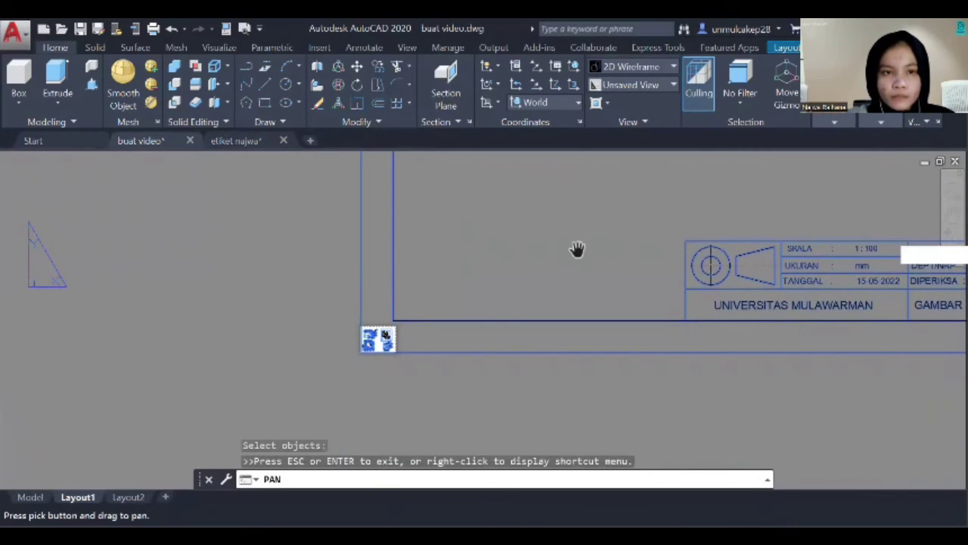
key("Escape")
key("ctrl+z")
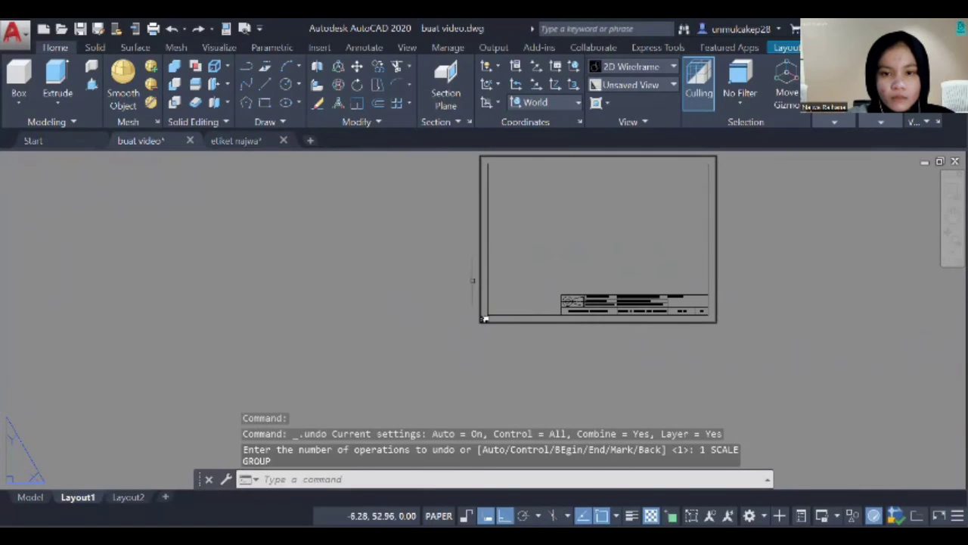
Erase the oversized pasted border frame and title block from Layout1.
left_click(318, 104)
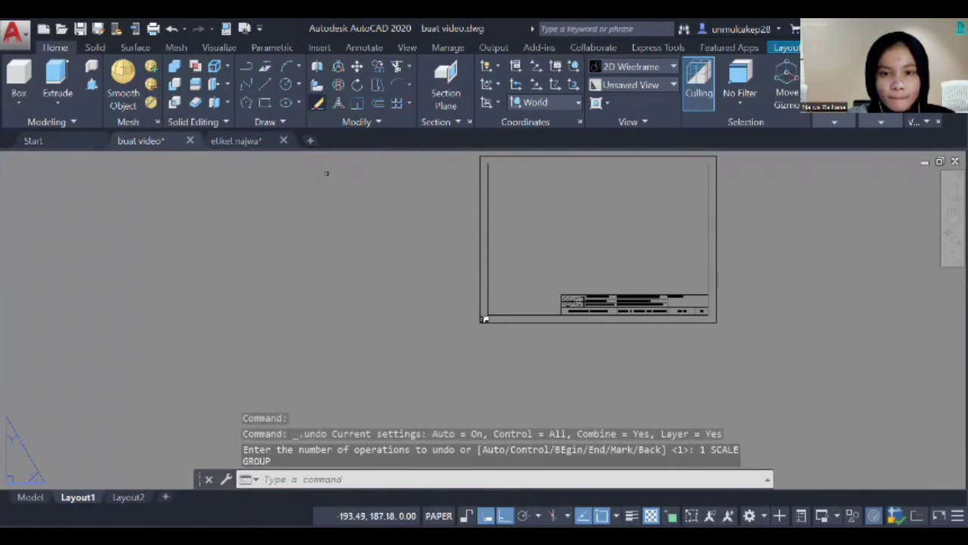
left_click(479, 228)
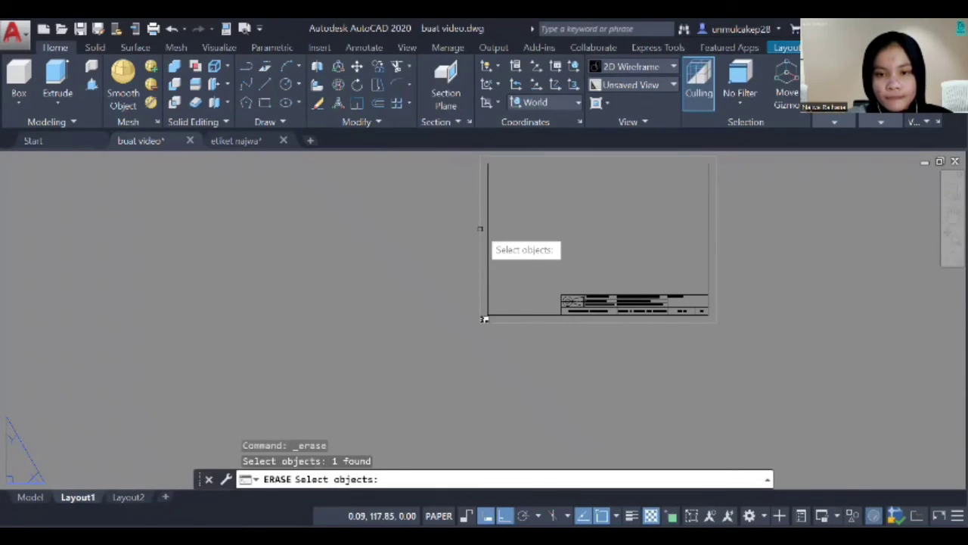
mouse_move(555, 270)
left_mouse_down()
mouse_move(514, 410)
mouse_move(519, 367)
left_mouse_up()
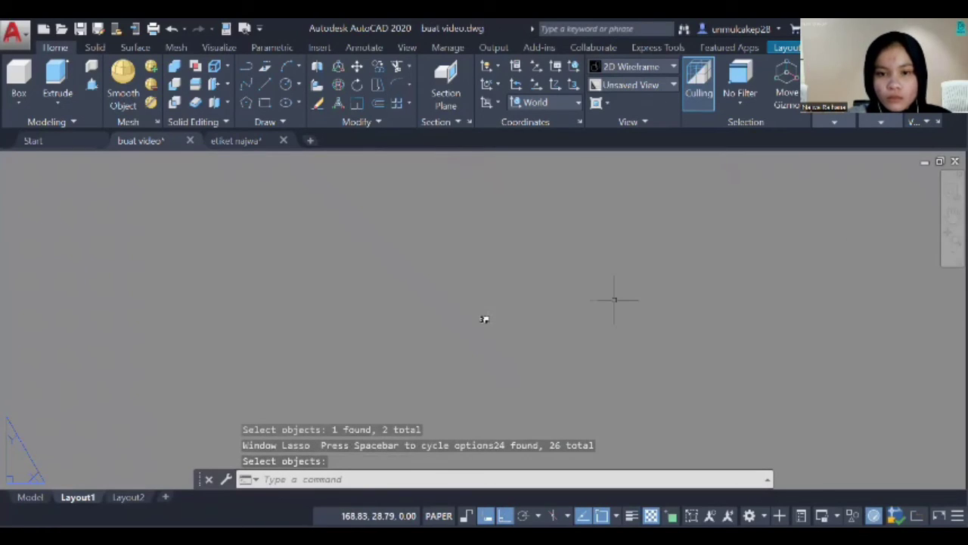
Paste the border frame and title block again into the empty space beside the layout sheet.
right_click(665, 382)
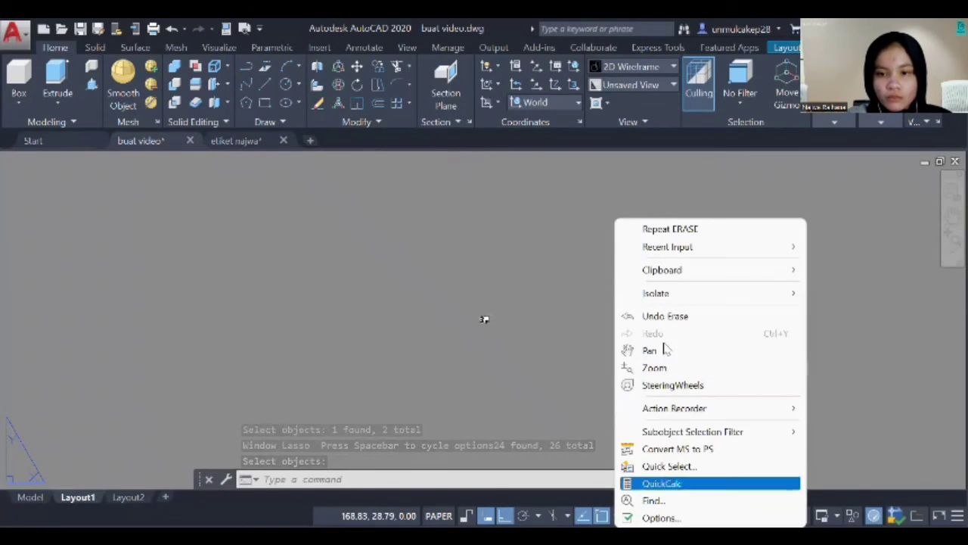
mouse_move(687, 269)
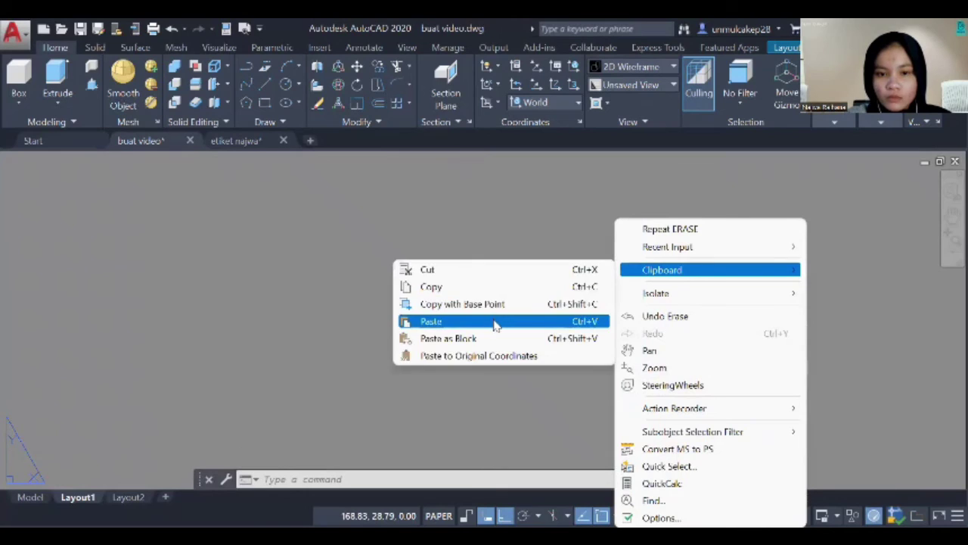
left_click(485, 321)
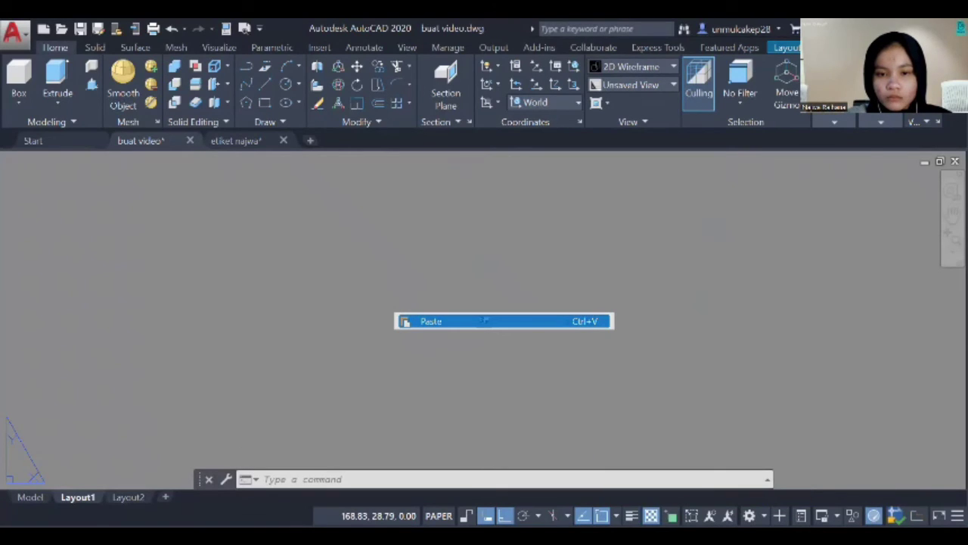
Group all objects of the newly pasted border frame and title block.
mouse_move(484, 174)
left_mouse_down()
mouse_move(766, 175)
mouse_move(827, 335)
mouse_move(680, 435)
mouse_move(524, 417)
mouse_move(517, 426)
left_mouse_up()
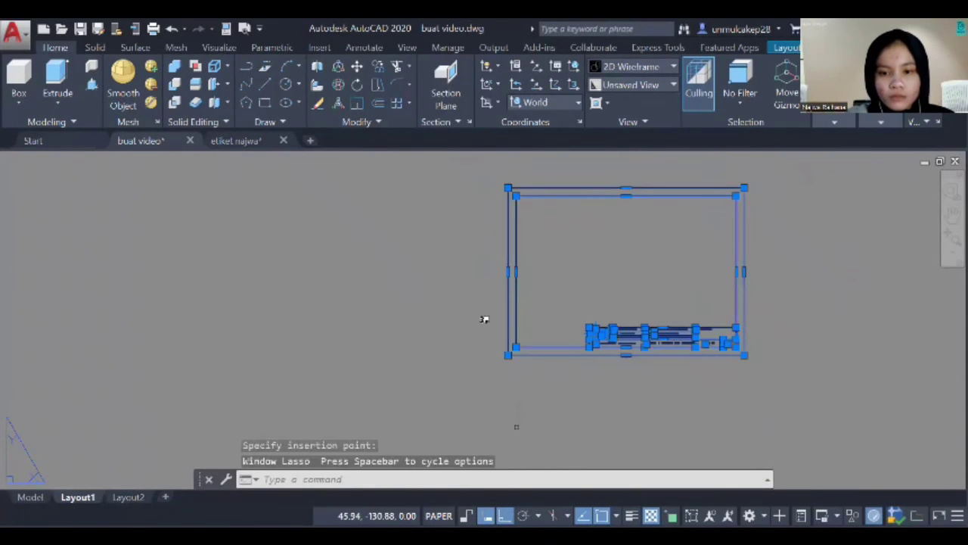
type("GRO")
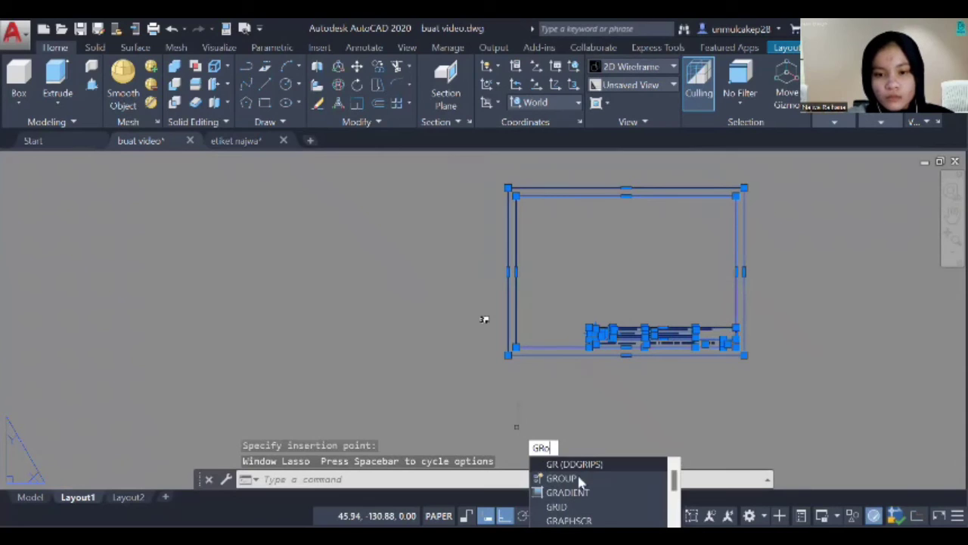
type("UP")
key("Return")
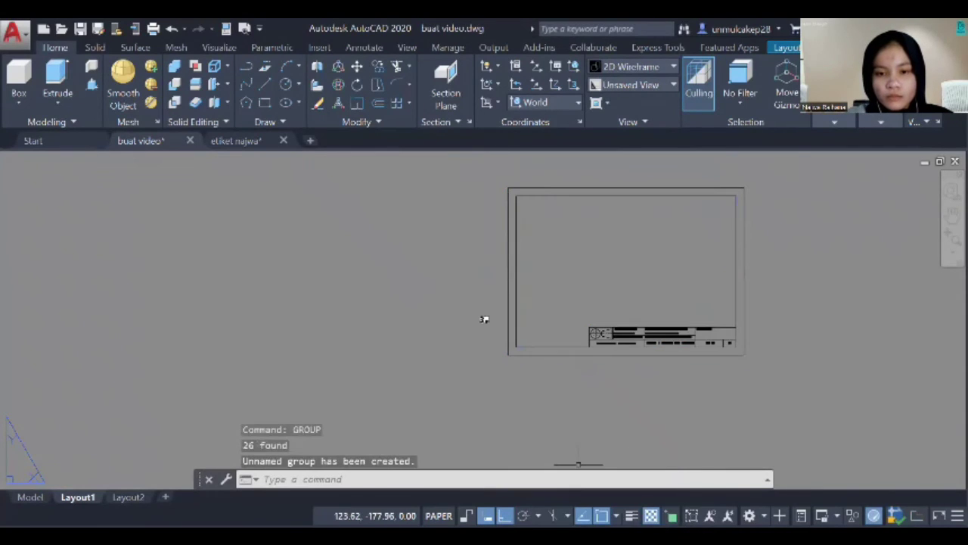
Scale the grouped border and title block down freehand from the outer frame's lower-left corner.
mouse_move(484, 163)
left_mouse_down()
mouse_move(756, 152)
mouse_move(838, 371)
mouse_move(779, 450)
mouse_move(711, 459)
mouse_move(503, 432)
left_mouse_up()
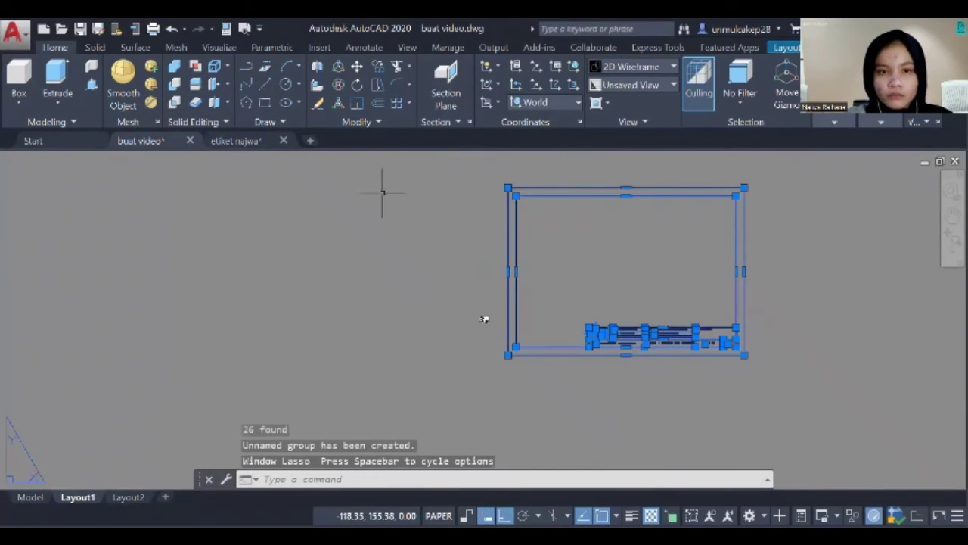
key("Escape")
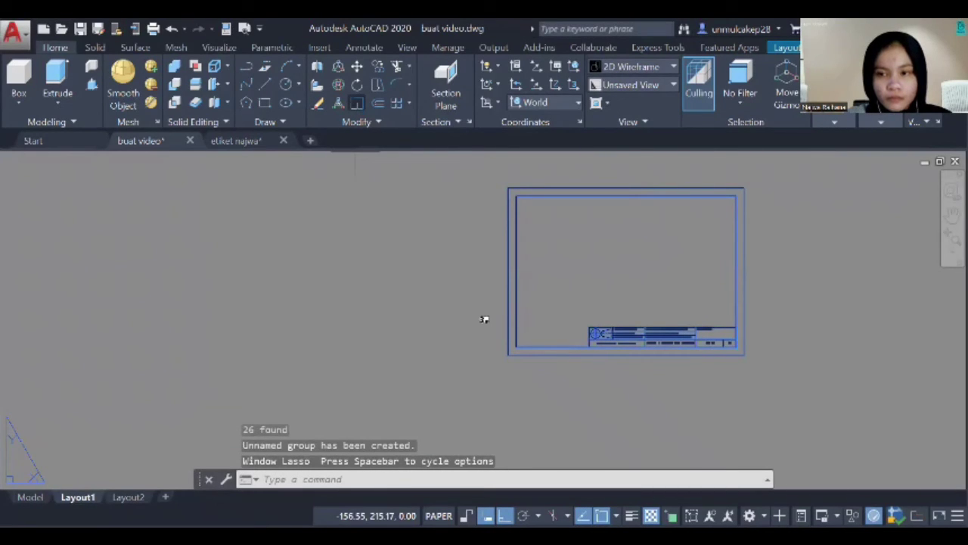
type("sc")
key("Return")
left_click(625, 271)
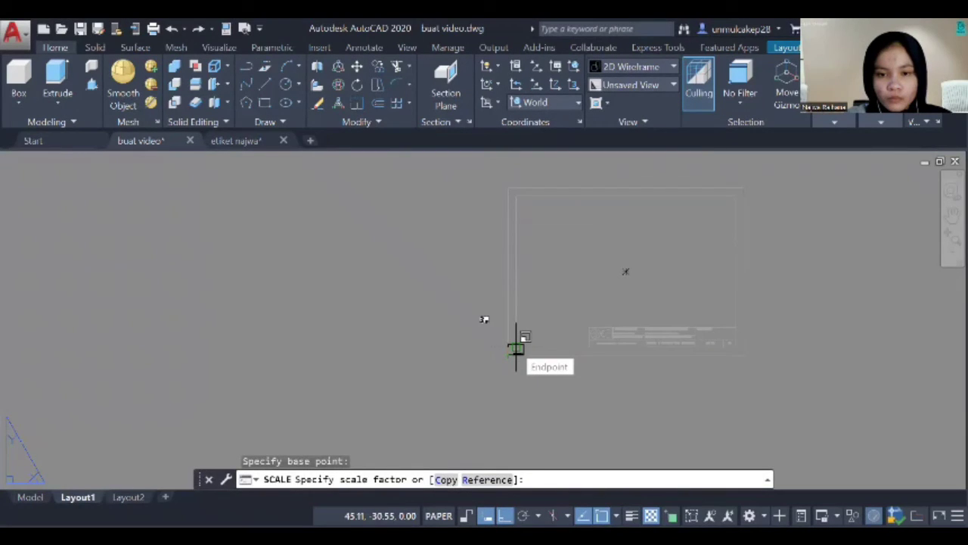
left_click(950, 253)
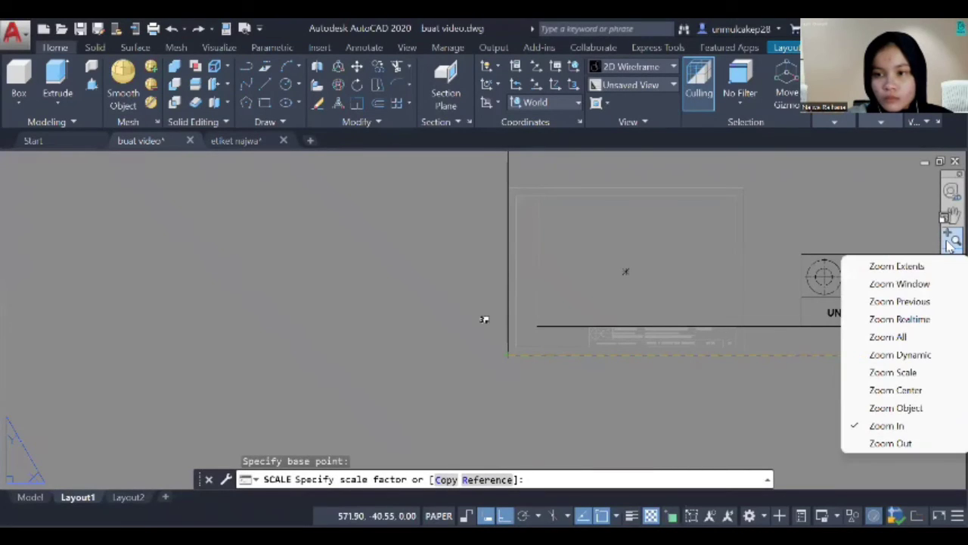
left_click(950, 248)
left_click(950, 242)
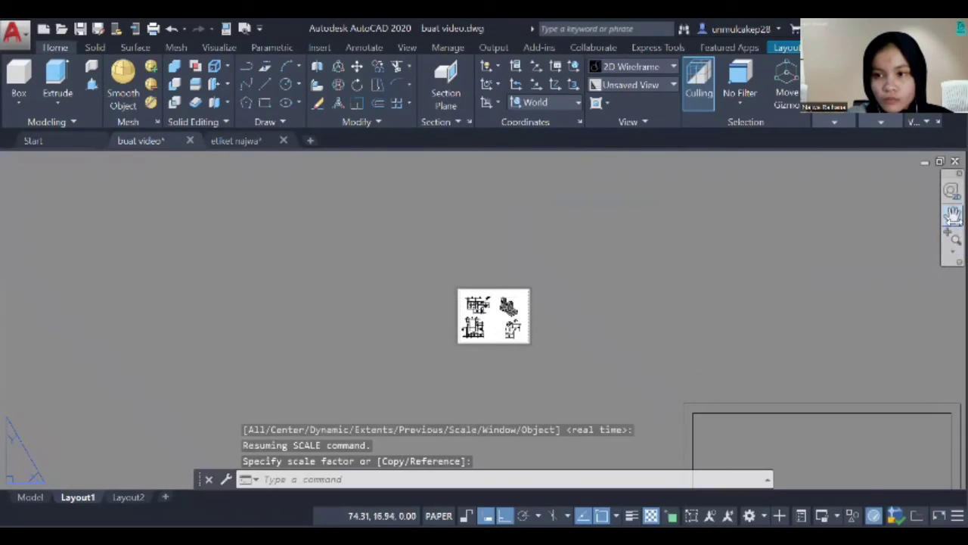
Scale the border and title block down again from the outer frame's upper-left corner, to slightly smaller than the layout sheet.
left_click(953, 214)
left_click_drag(850, 351, 705, 207)
key("Escape")
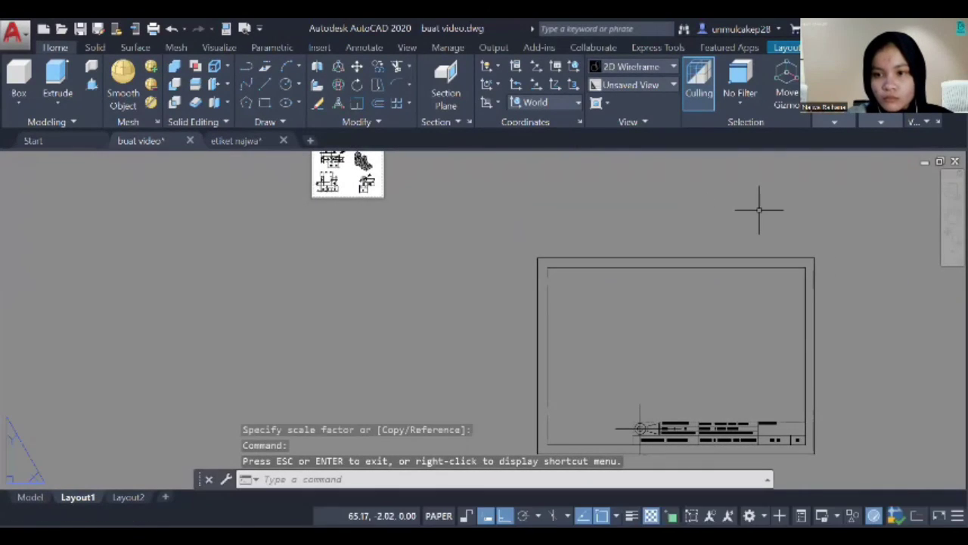
mouse_move(508, 237)
left_mouse_down()
mouse_move(868, 269)
mouse_move(859, 469)
mouse_move(583, 485)
mouse_move(859, 469)
mouse_move(547, 464)
mouse_move(479, 421)
left_mouse_up()
right_click(517, 417)
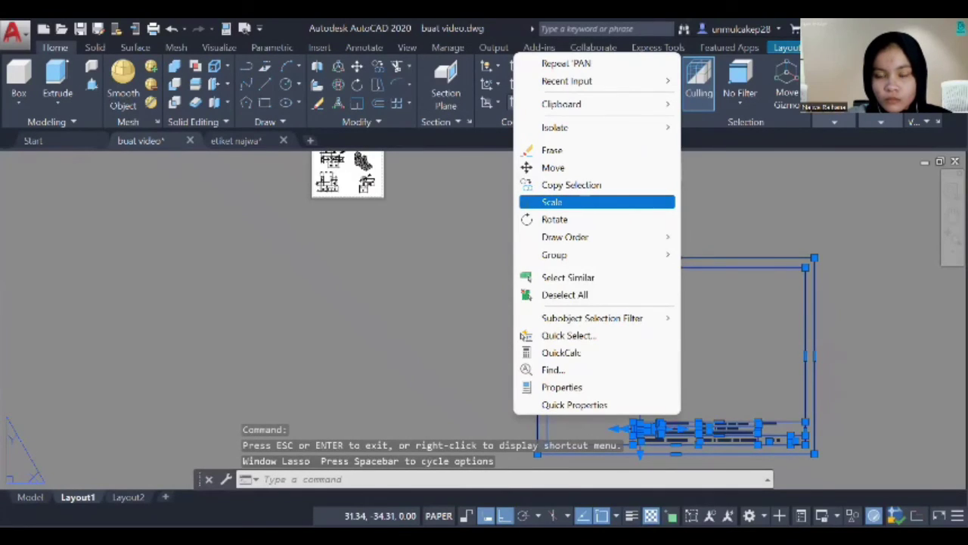
left_click(552, 202)
left_click(536, 259)
Try to move the reduced border and title block onto the layout sheet at its lower-left corner.
mouse_move(501, 261)
left_mouse_down()
mouse_move(680, 346)
mouse_move(503, 426)
mouse_move(466, 405)
left_mouse_up()
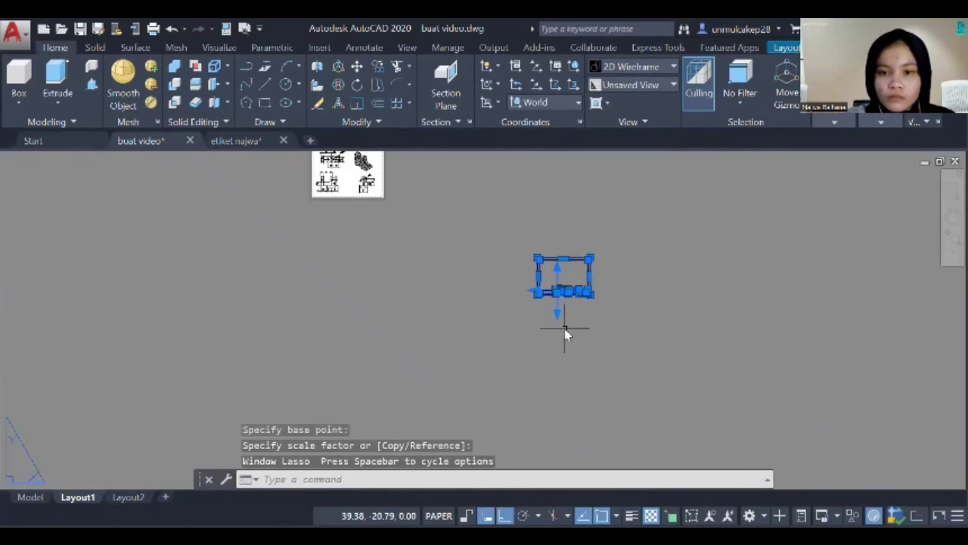
right_click(564, 329)
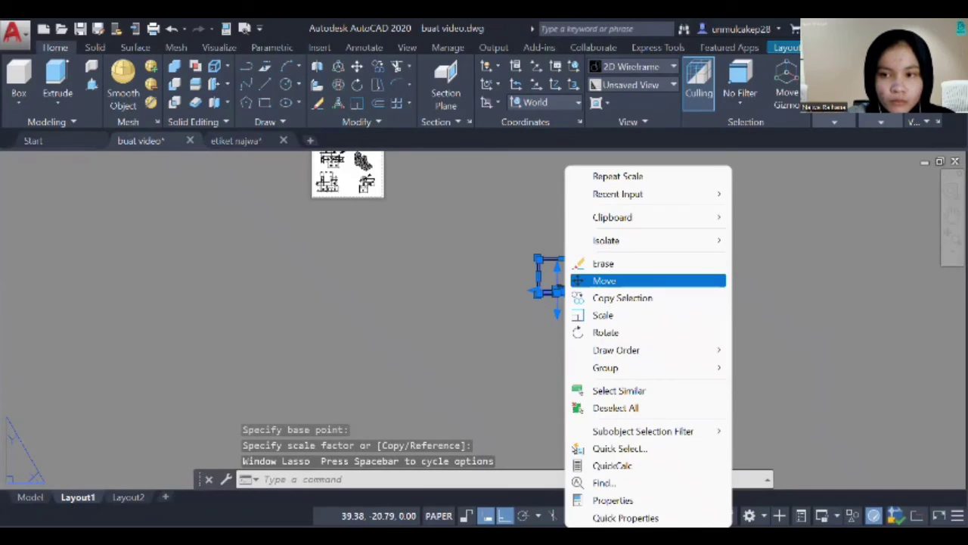
left_click(648, 280)
left_click(560, 276)
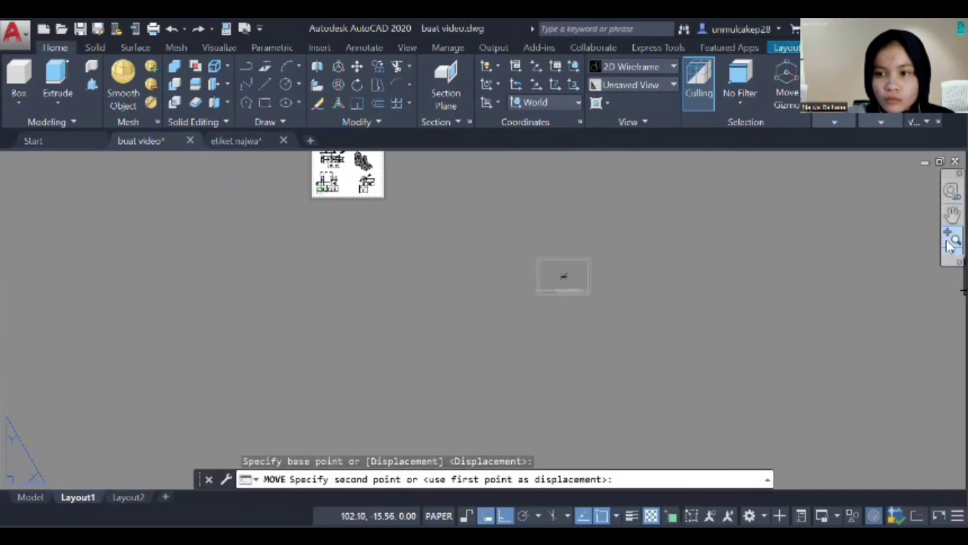
left_click(953, 240)
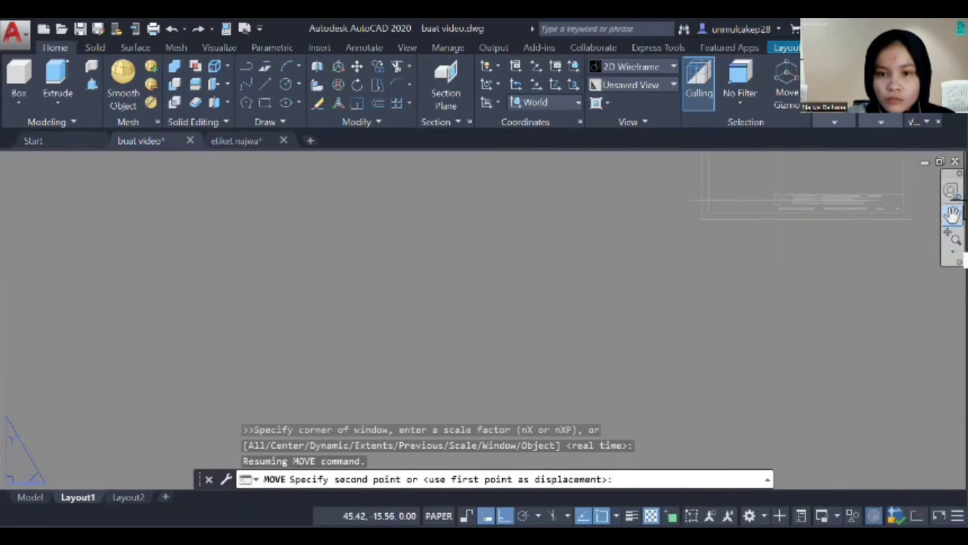
left_click(952, 214)
left_click_drag(756, 328, 767, 393)
mouse_move(773, 271)
left_mouse_down()
mouse_move(784, 401)
mouse_move(755, 406)
left_mouse_up()
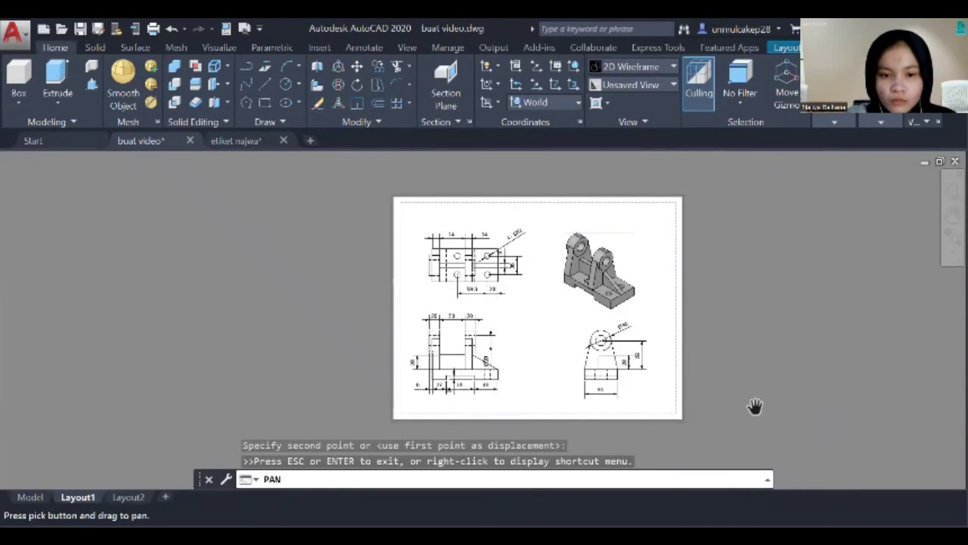
key("Escape")
left_click(392, 418)
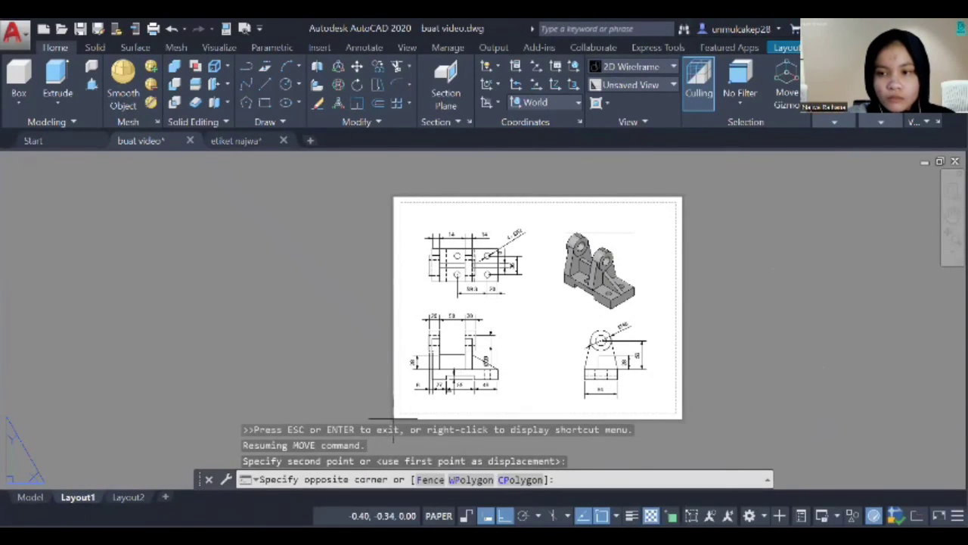
key("Escape")
Try to move the reduced border and title block up onto the layout sheet.
left_click(953, 239)
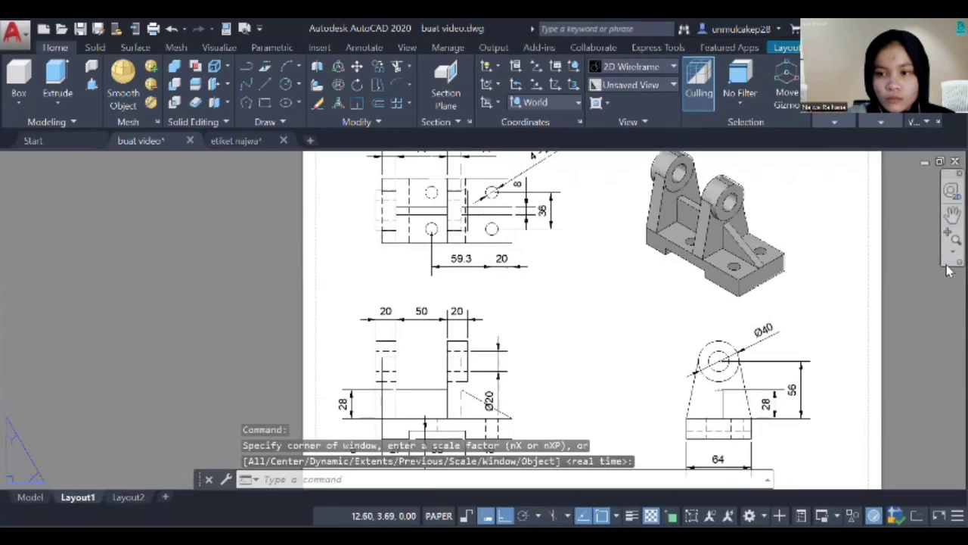
left_click(952, 250)
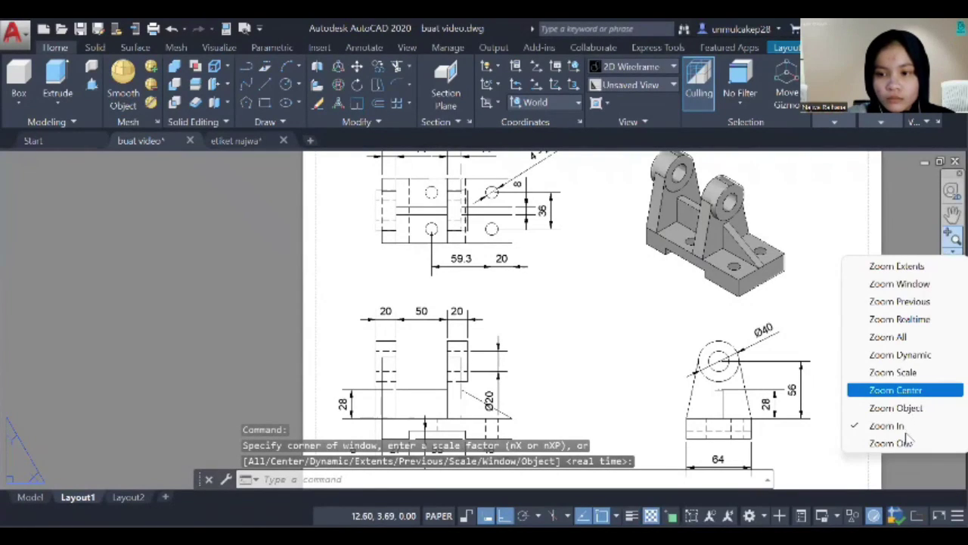
left_click(892, 443)
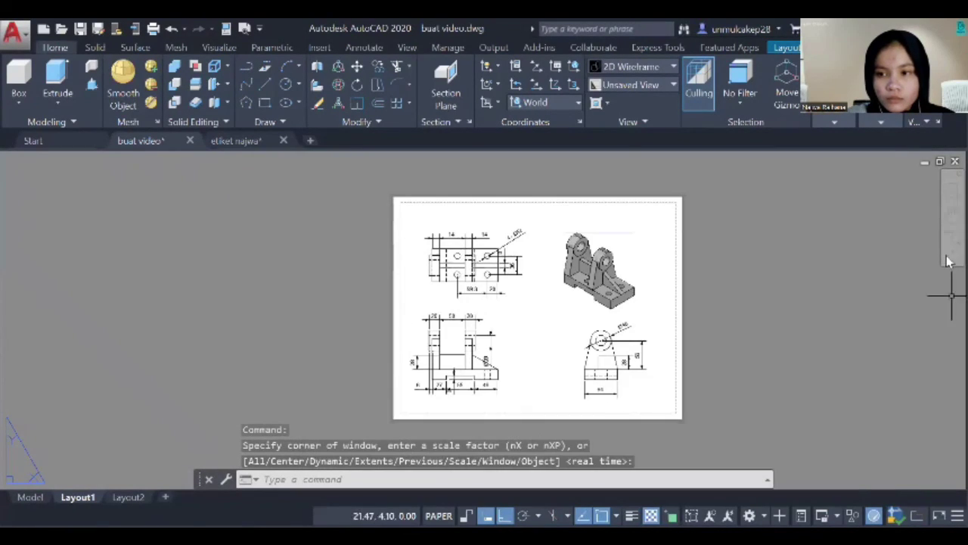
left_click(950, 250)
left_click(951, 250)
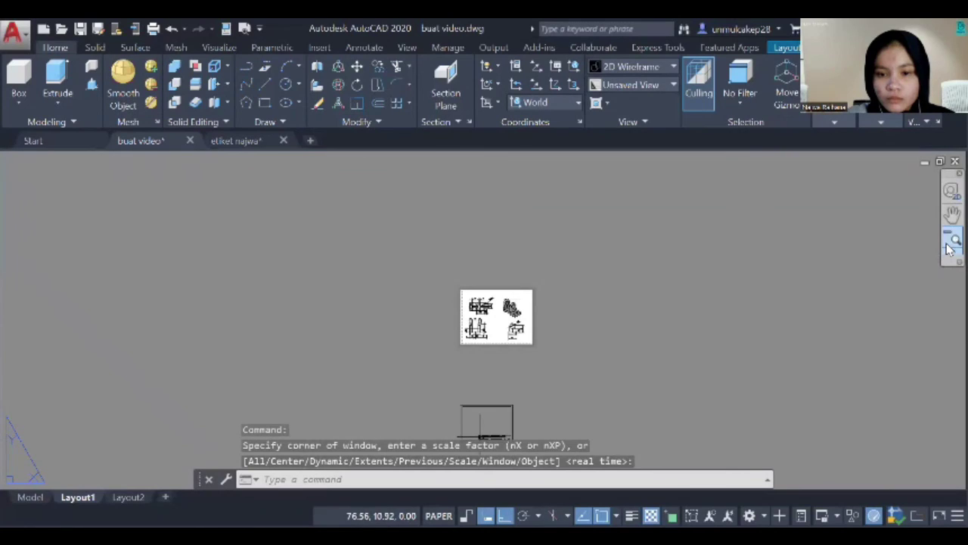
mouse_move(444, 400)
left_mouse_down()
mouse_move(501, 386)
mouse_move(565, 438)
mouse_move(389, 487)
mouse_move(394, 425)
mouse_move(457, 403)
left_mouse_up()
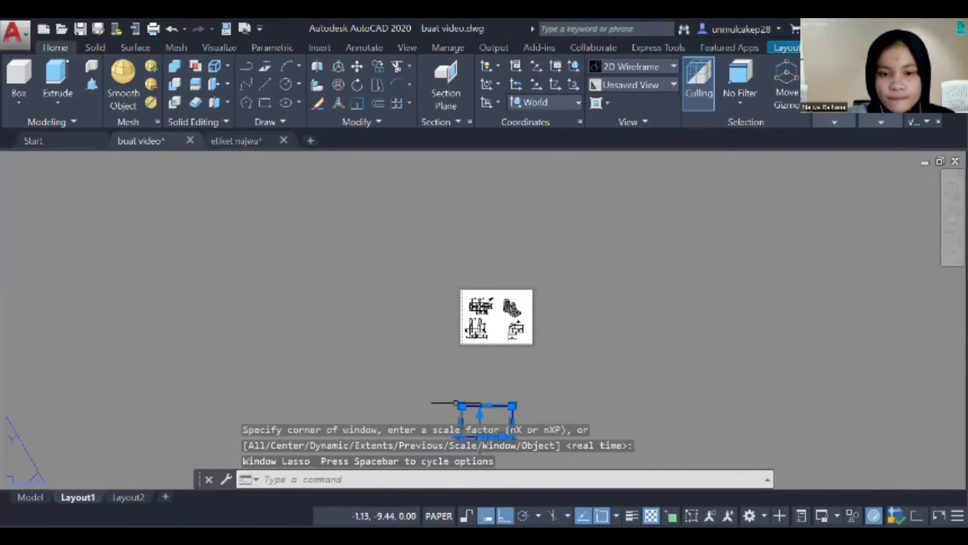
right_click(459, 402)
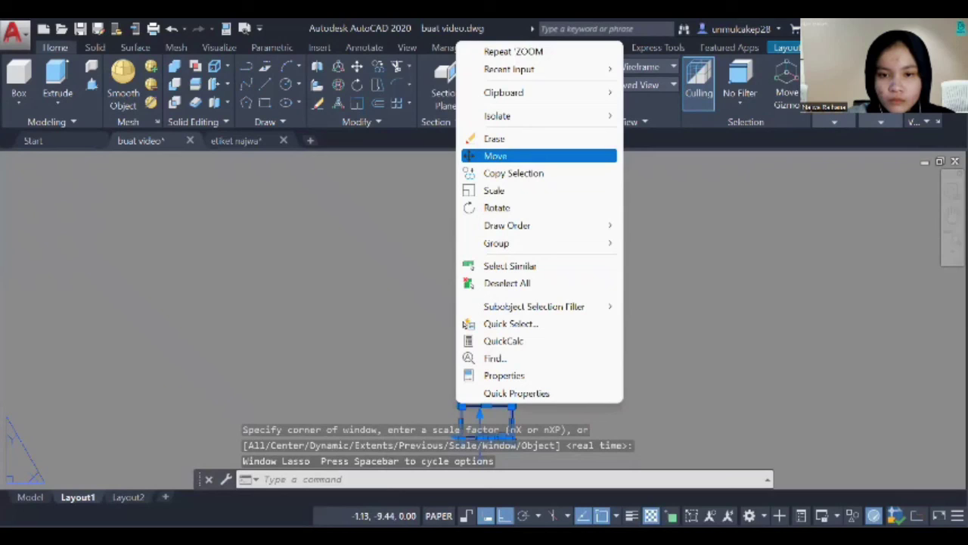
left_click(496, 155)
left_click(505, 385)
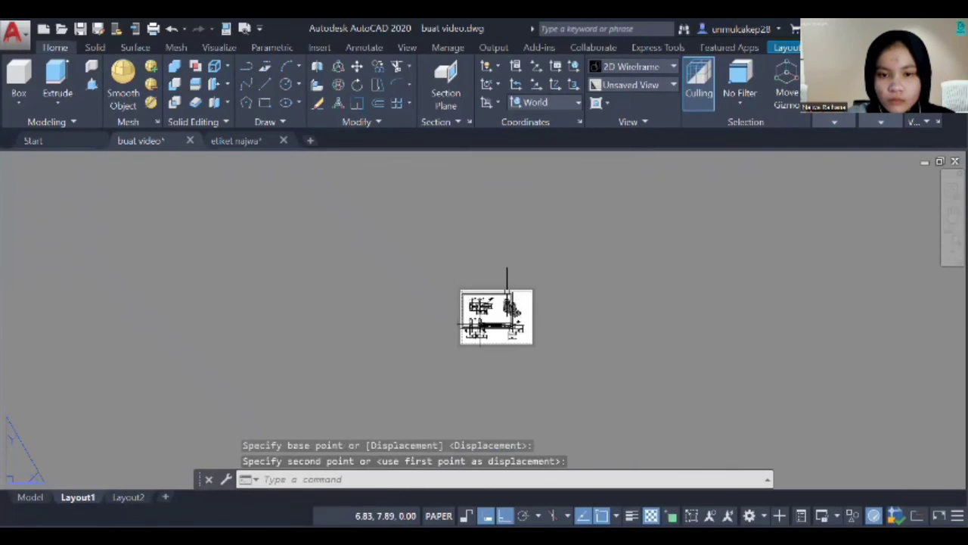
left_click(172, 28)
Scale the border and title block up freehand from a base point inside the frame, to slightly larger than the layout sheet.
mouse_move(455, 382)
left_mouse_down()
mouse_move(559, 435)
mouse_move(468, 491)
mouse_move(411, 432)
left_mouse_up()
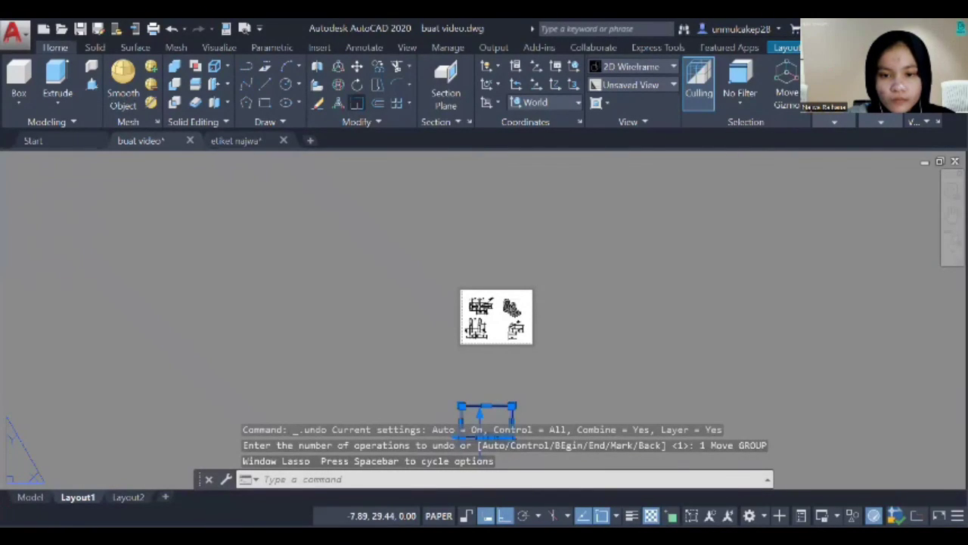
type("sc")
key("Return")
left_click(486, 422)
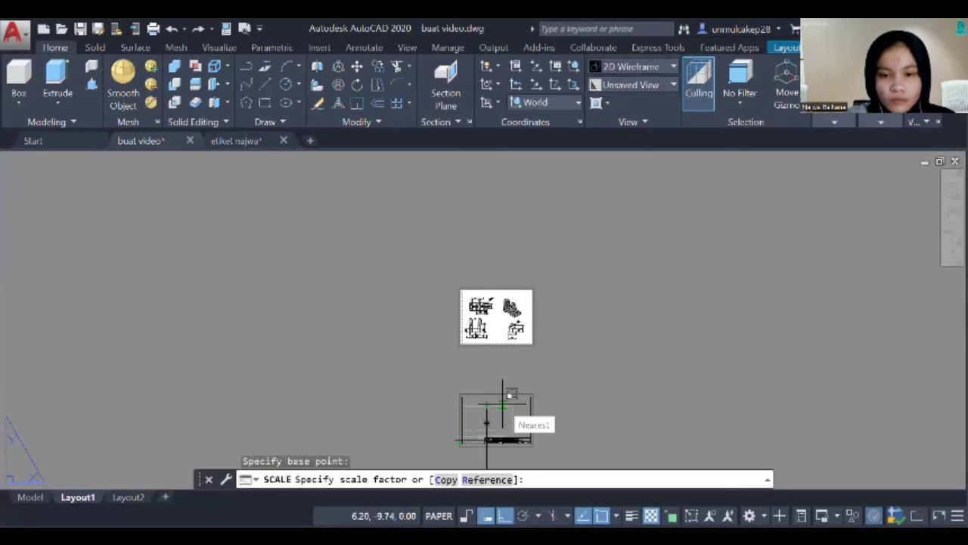
left_click(502, 404)
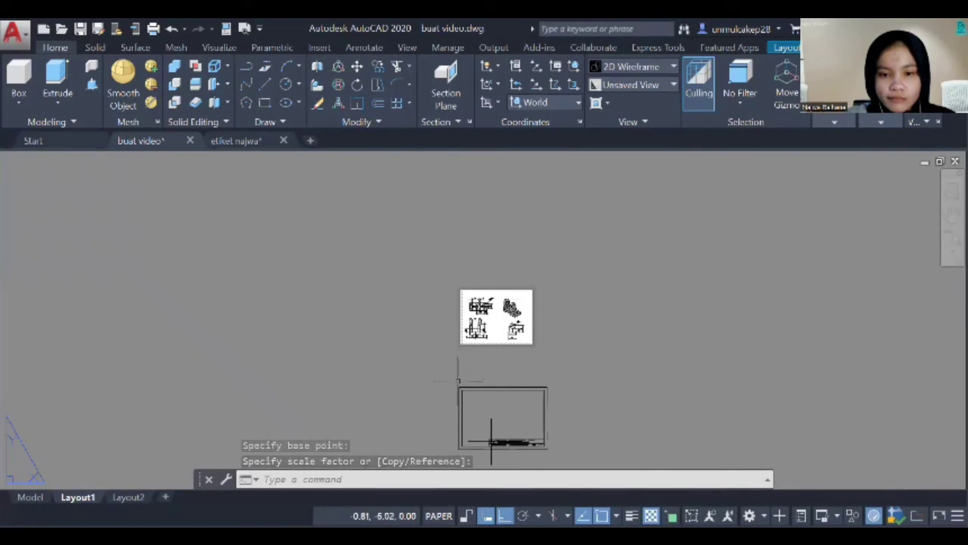
Move the enlarged border and title block up over the layout sheet so the frame surrounds all the drawing views.
left_click(950, 254)
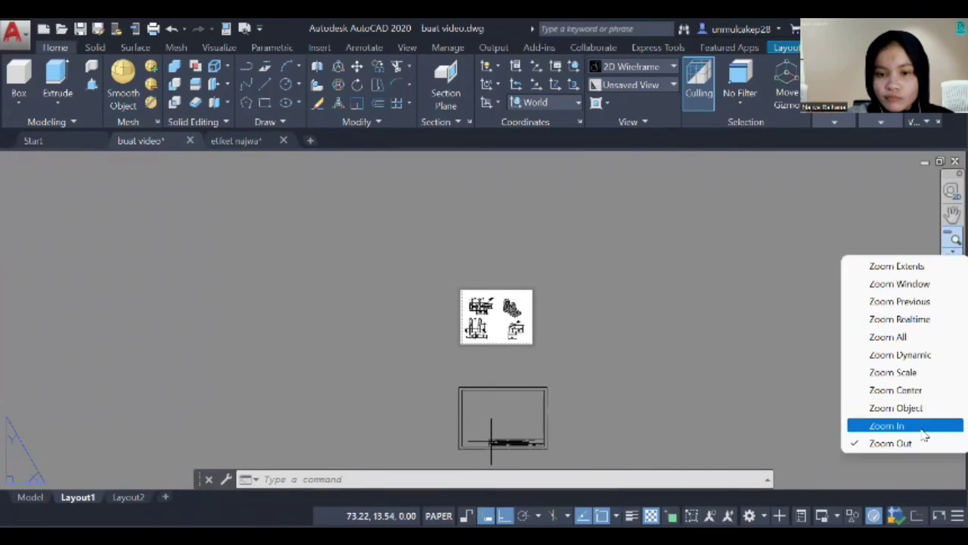
left_click(907, 426)
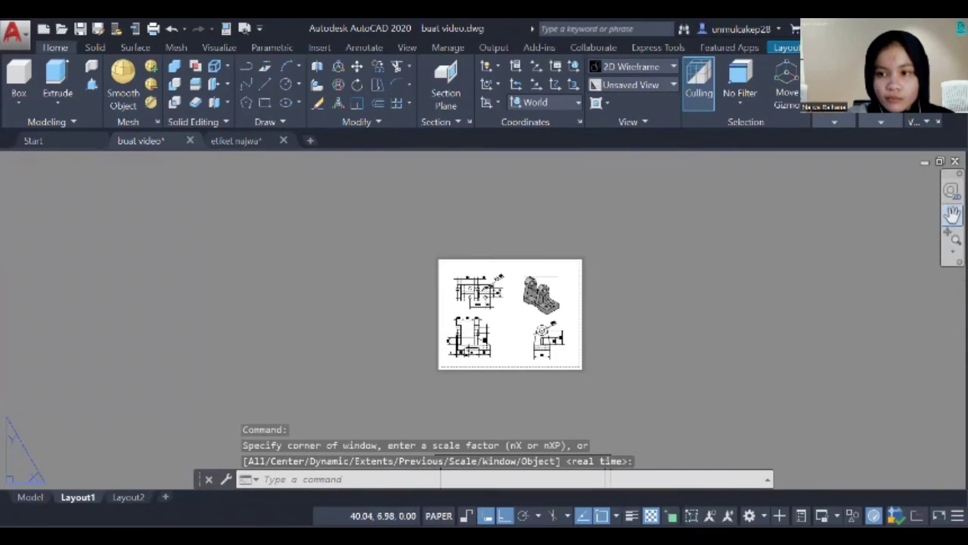
left_click(951, 215)
left_click_drag(850, 389, 832, 282)
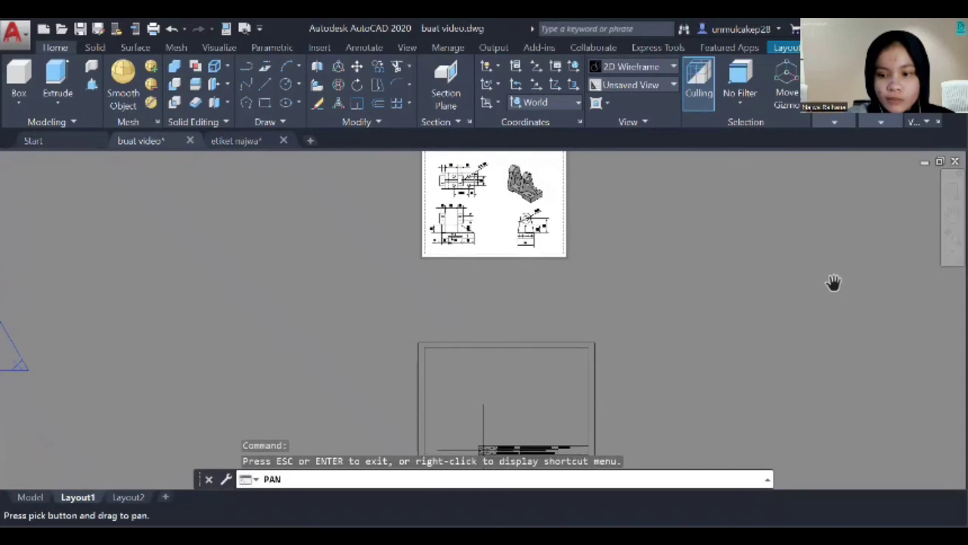
key("Escape")
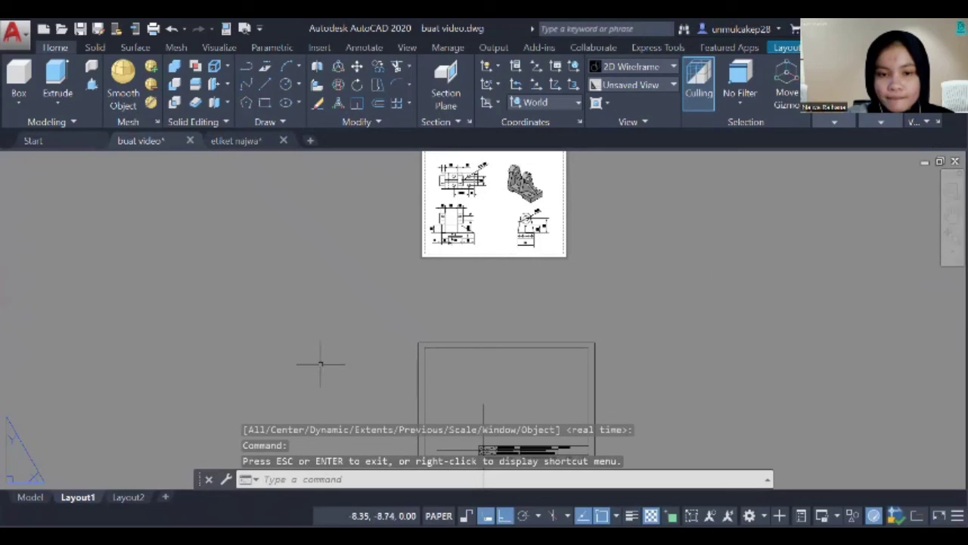
mouse_move(368, 312)
left_mouse_down()
mouse_move(528, 289)
mouse_move(611, 361)
mouse_move(633, 397)
mouse_move(468, 497)
mouse_move(418, 462)
mouse_move(413, 469)
mouse_move(389, 439)
left_mouse_up()
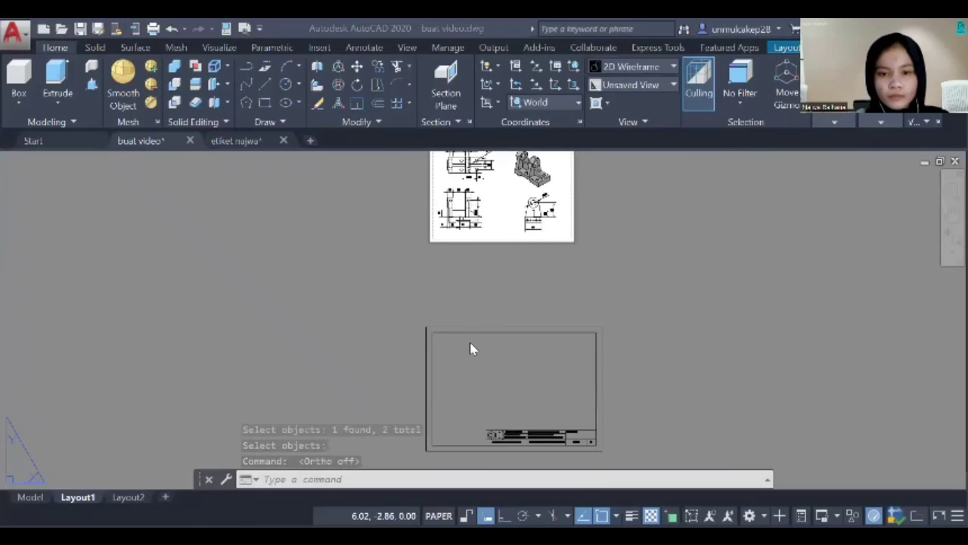
mouse_move(391, 313)
left_mouse_down()
mouse_move(632, 345)
mouse_move(647, 366)
mouse_move(649, 434)
mouse_move(576, 460)
mouse_move(454, 465)
mouse_move(409, 446)
left_mouse_up()
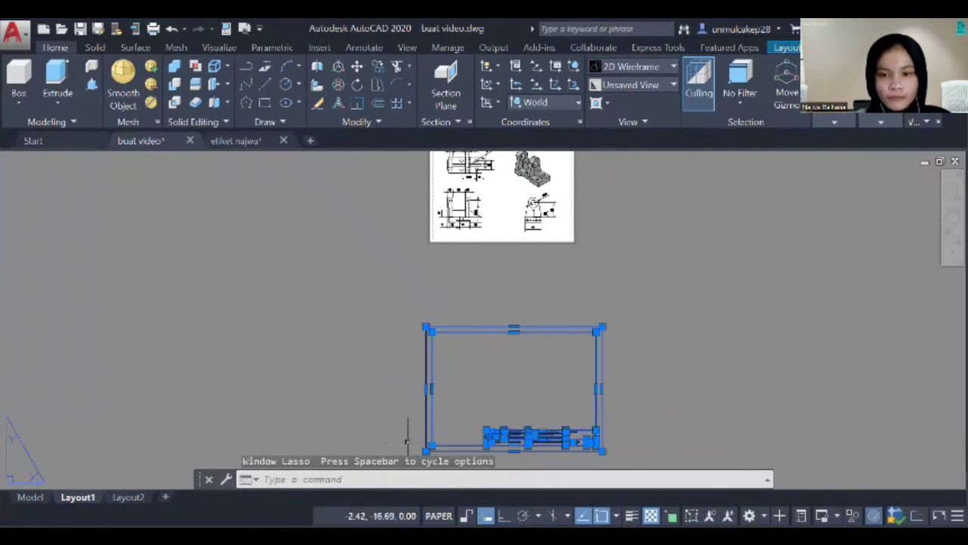
right_click(454, 379)
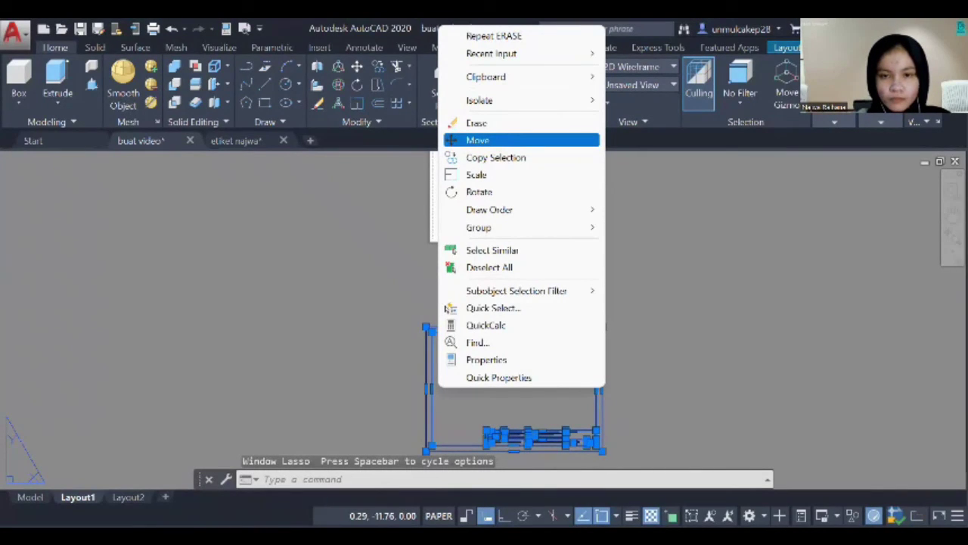
left_click(477, 140)
left_click(431, 387)
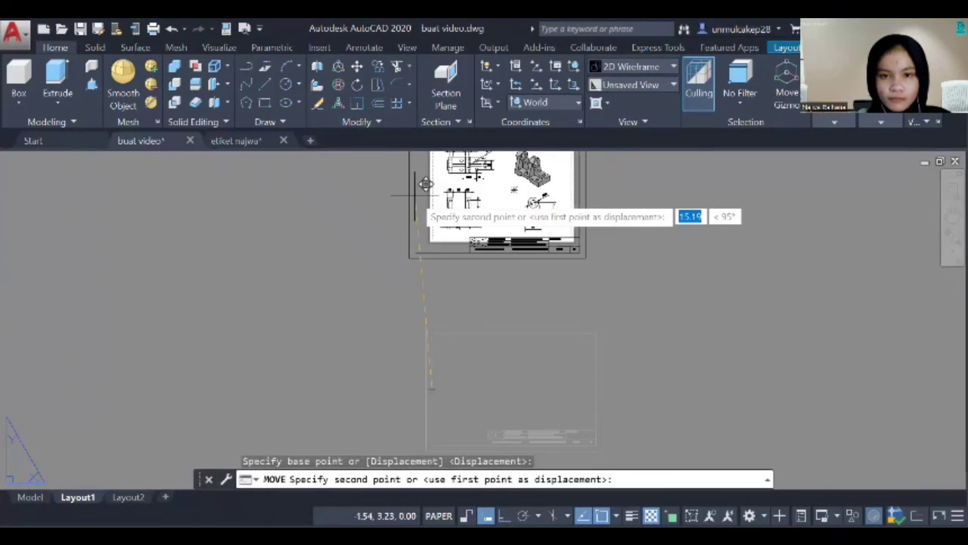
left_click(426, 183)
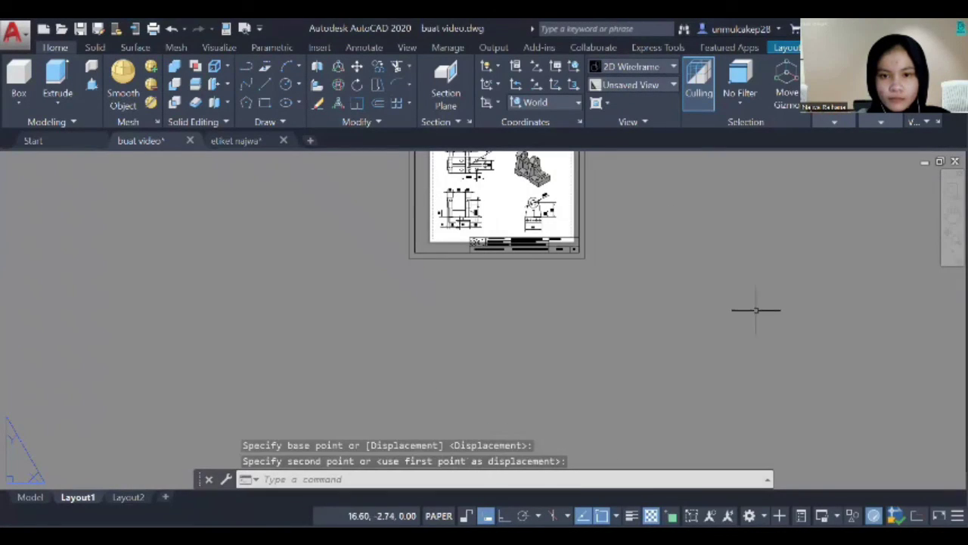
Start the Plot command for Layout1 and continue with plotting a single sheet.
left_click(953, 214)
left_click_drag(809, 239, 804, 303)
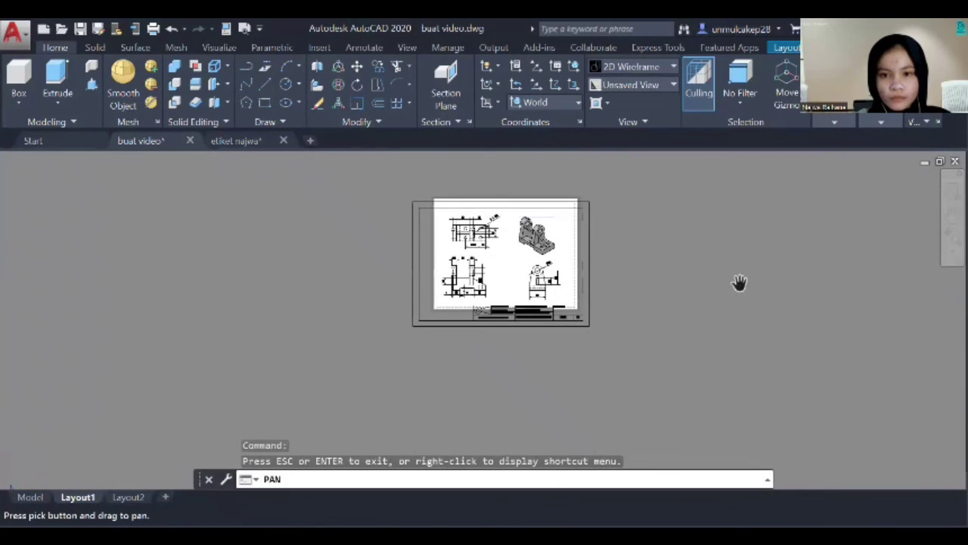
key("Escape")
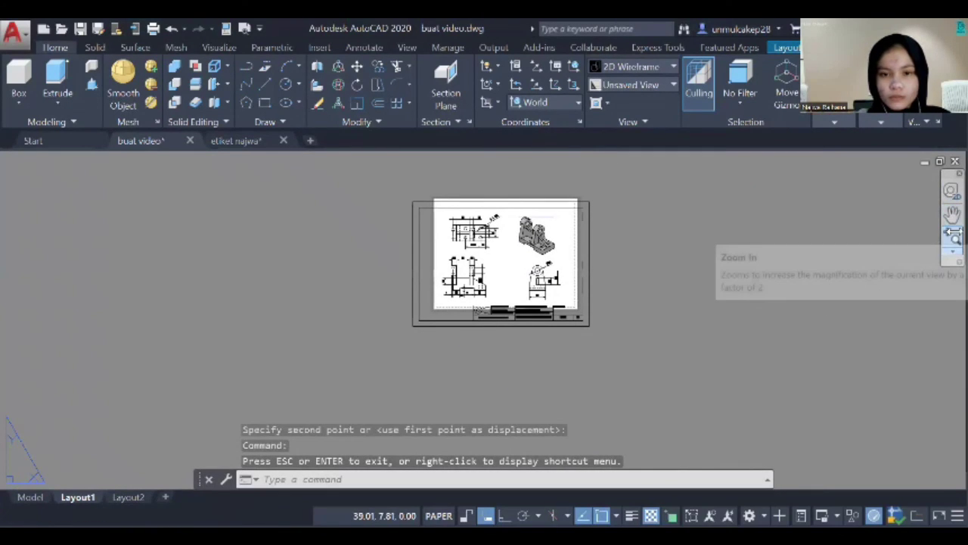
left_click(954, 235)
left_click(952, 214)
left_click_drag(802, 242, 779, 330)
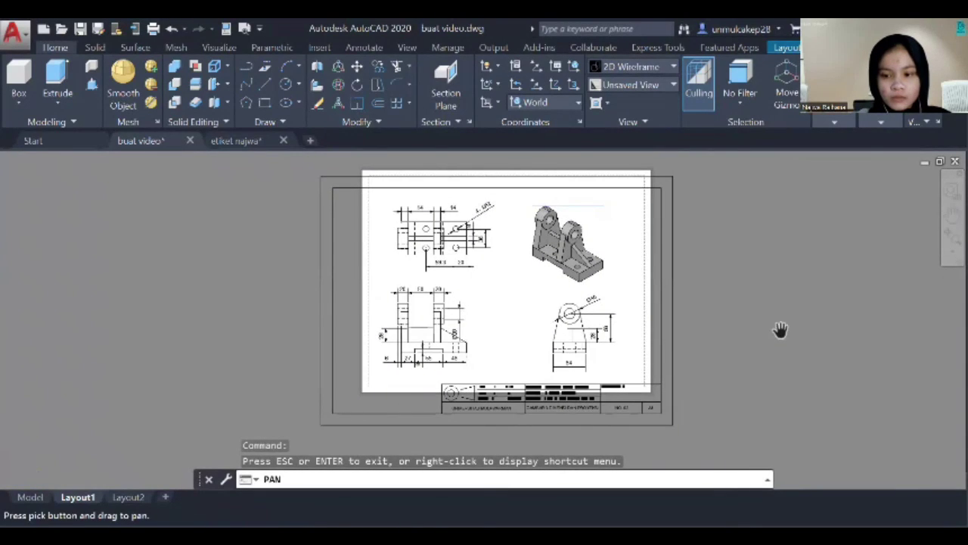
key("Escape")
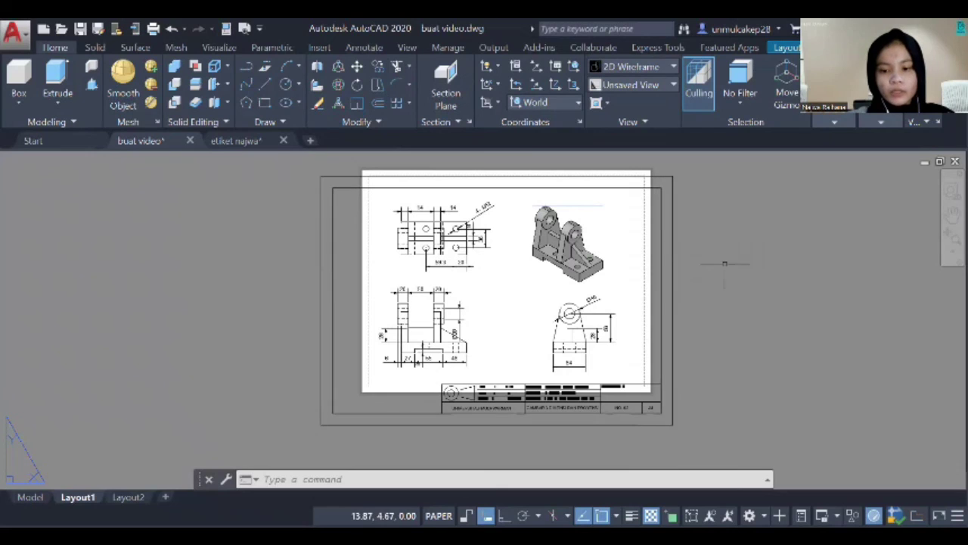
type("plo")
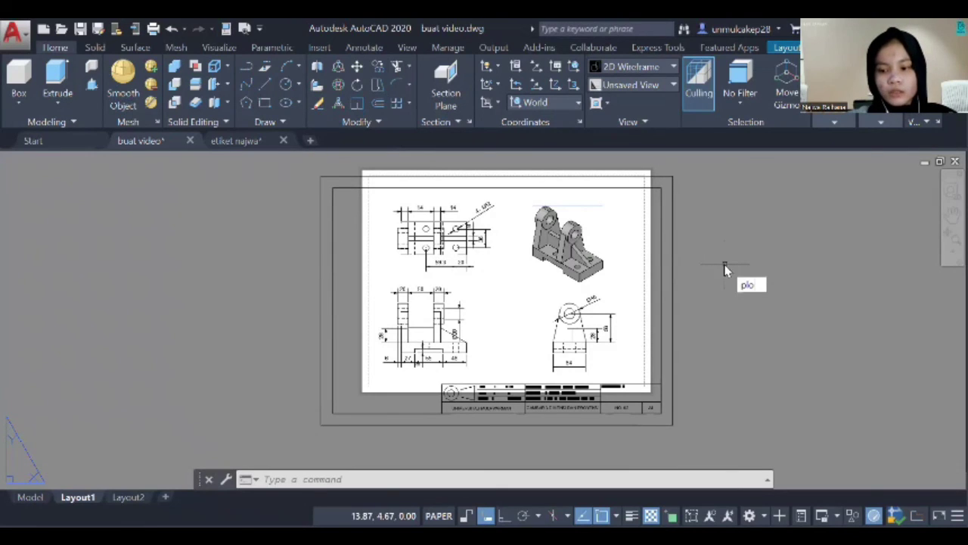
type("t")
key("Return")
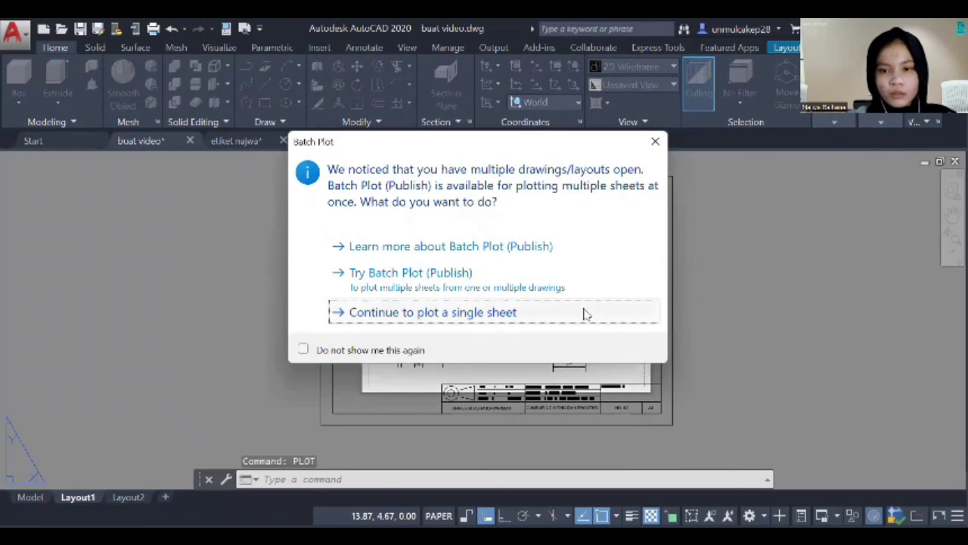
left_click(585, 314)
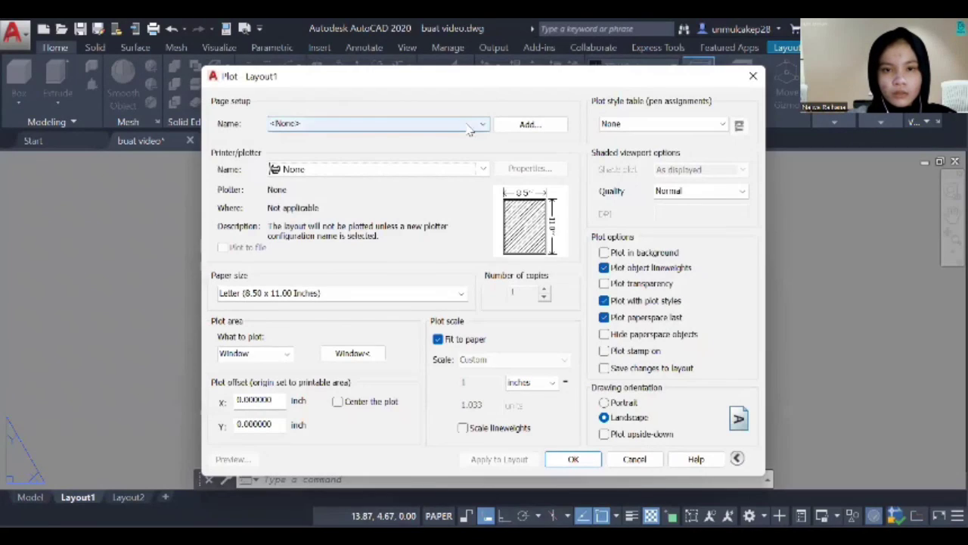
Set the plotter to AutoCAD PDF (High Quality Print).pc3 and the paper size to ISO full bleed A4 (297.00 x 210.00 MM).
left_click(474, 172)
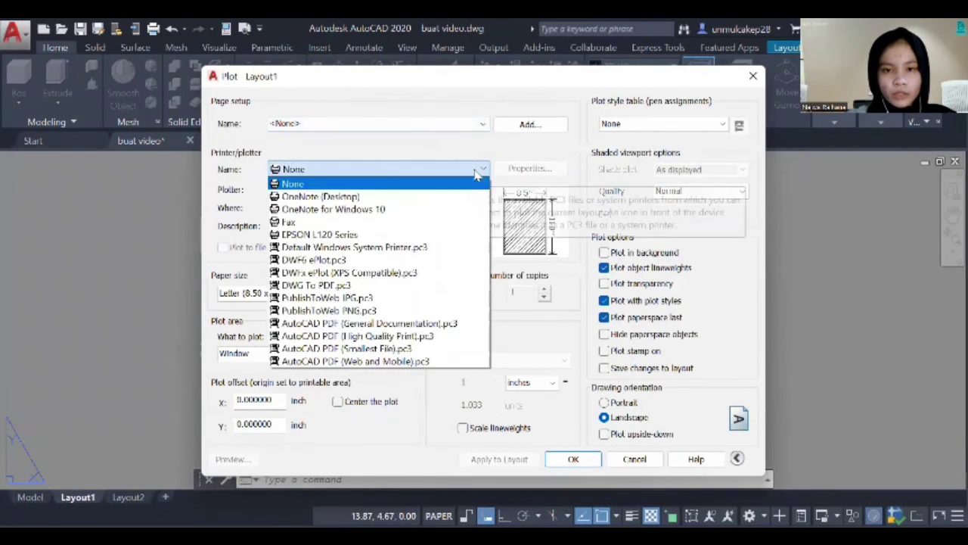
left_click(429, 338)
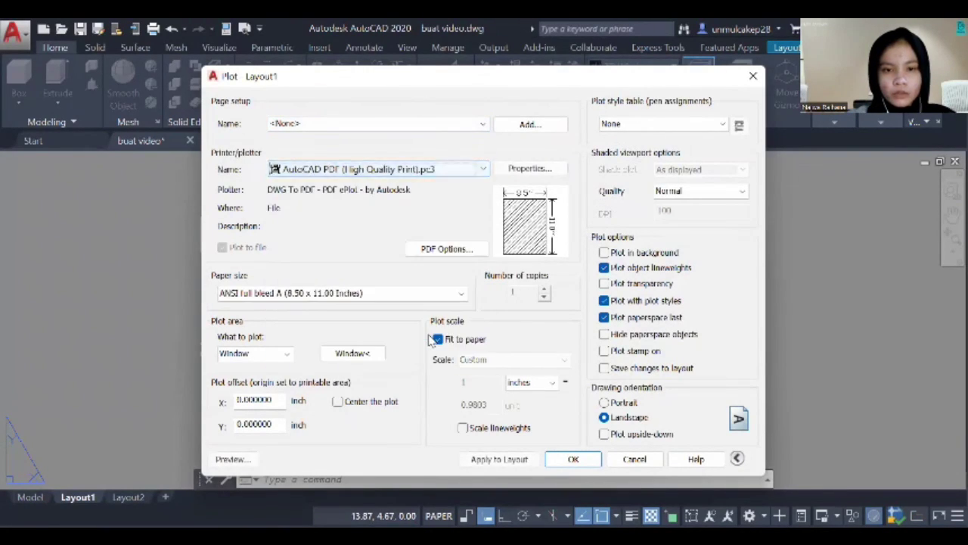
left_click(389, 293)
scroll(408, 273, "down", 2)
left_click_drag(461, 231, 447, 130)
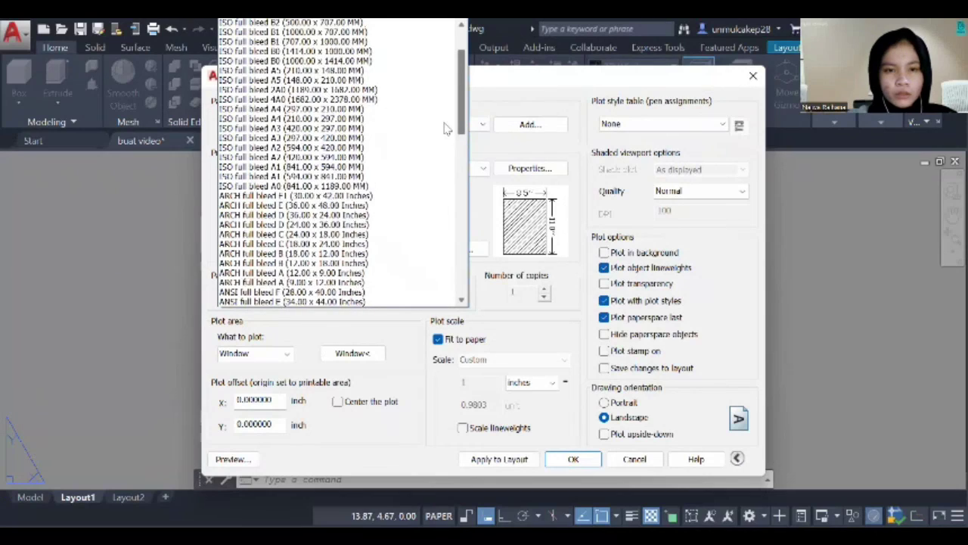
scroll(388, 130, "up", 1)
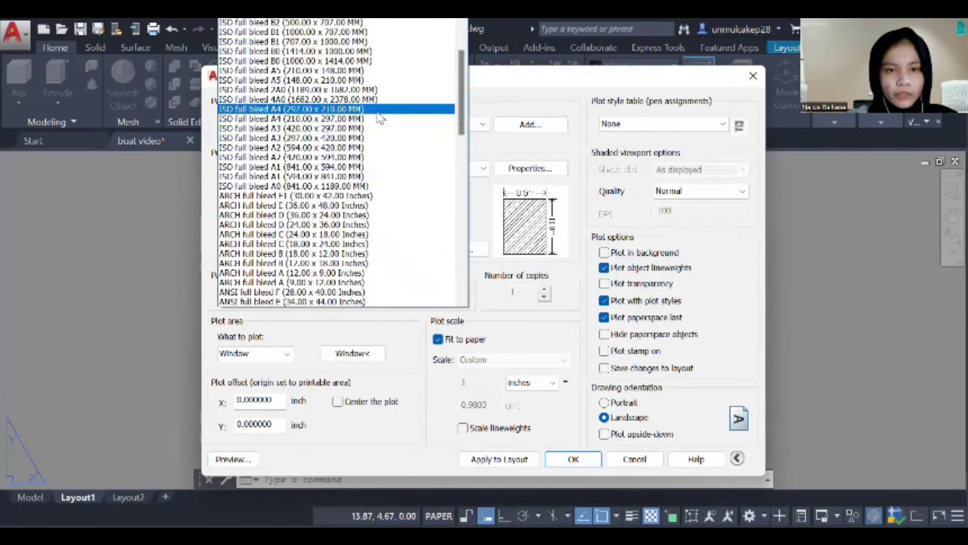
left_click(381, 110)
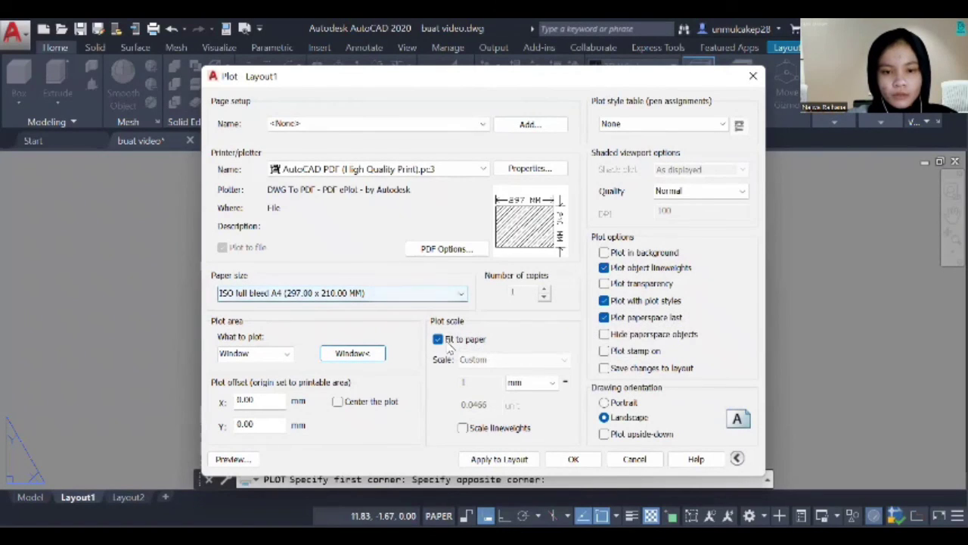
Center the plot, assign the acad.ctb plot style table, and apply the plot settings to the layout.
left_click(339, 403)
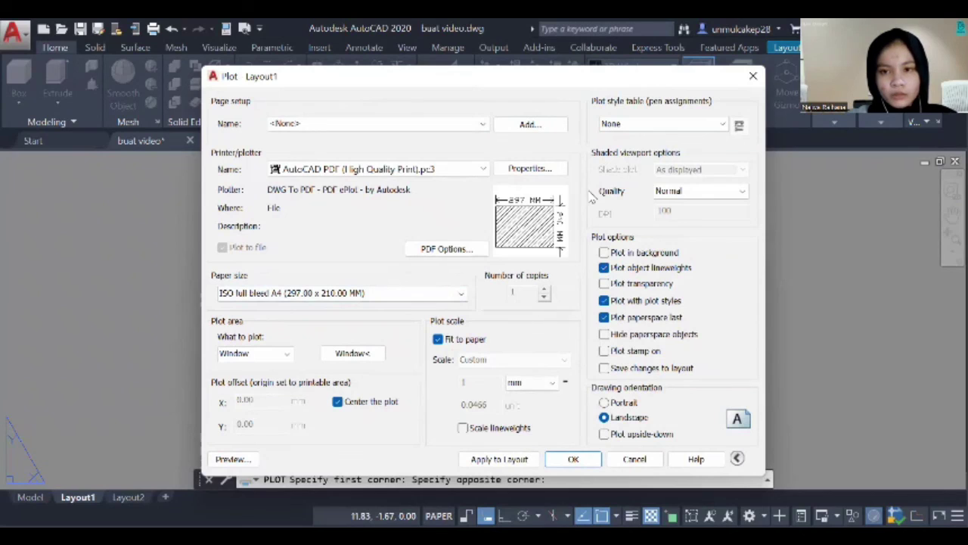
left_click(684, 124)
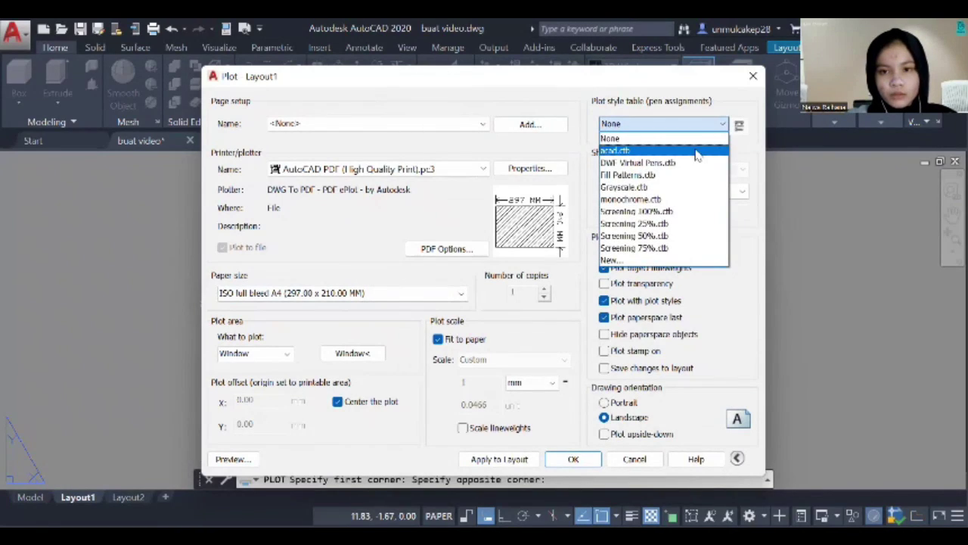
left_click(696, 149)
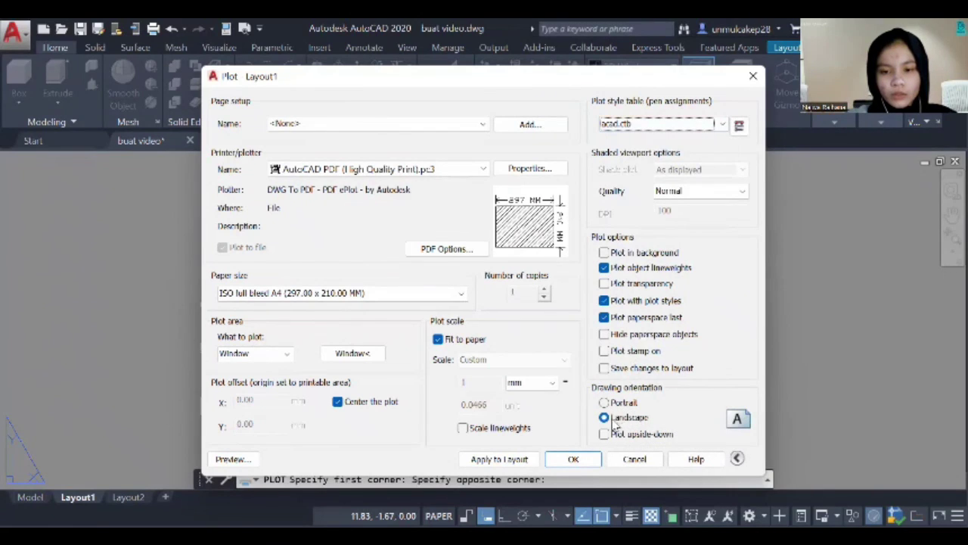
left_click(514, 459)
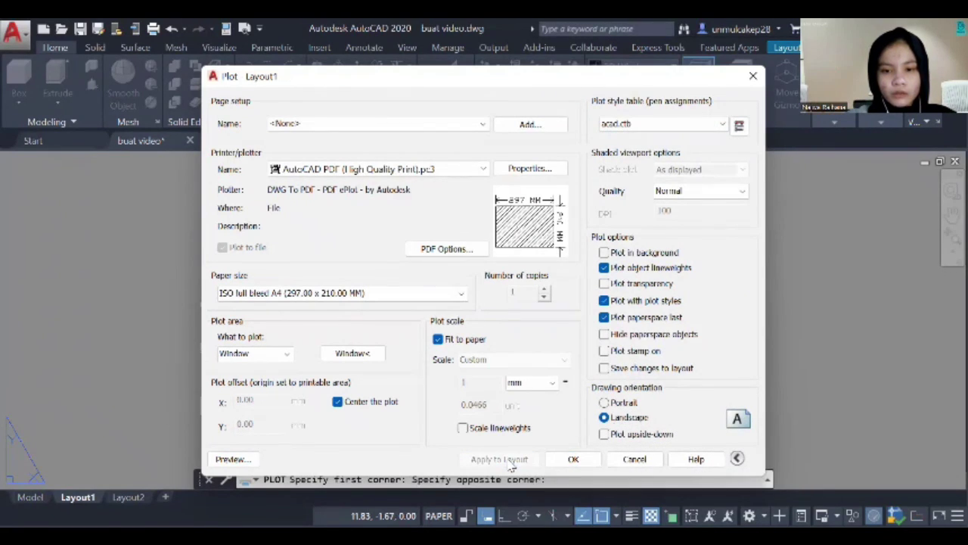
Plot the layout to a PDF file named SOAL 2 MODUL 5 in the Documents folder.
left_click(571, 459)
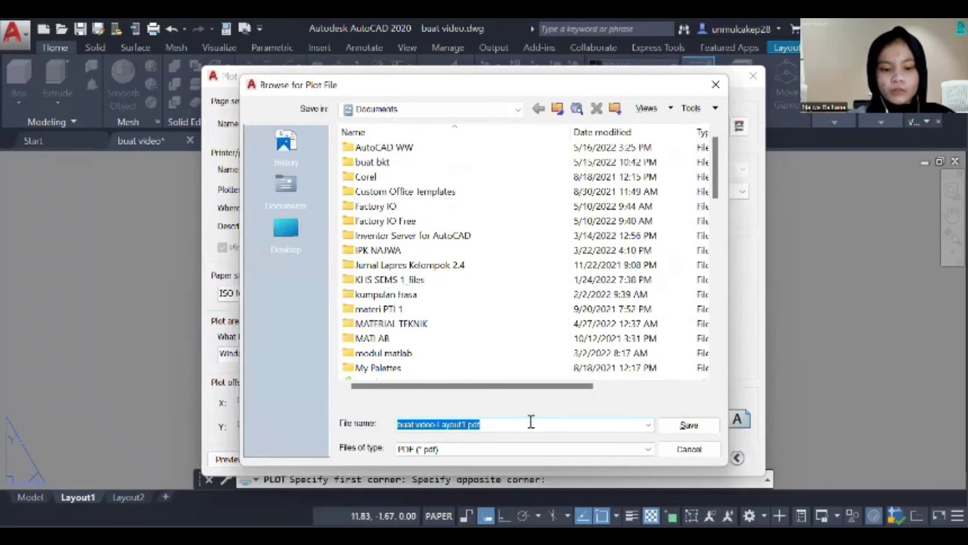
type("SOAL 2 MODUL 5")
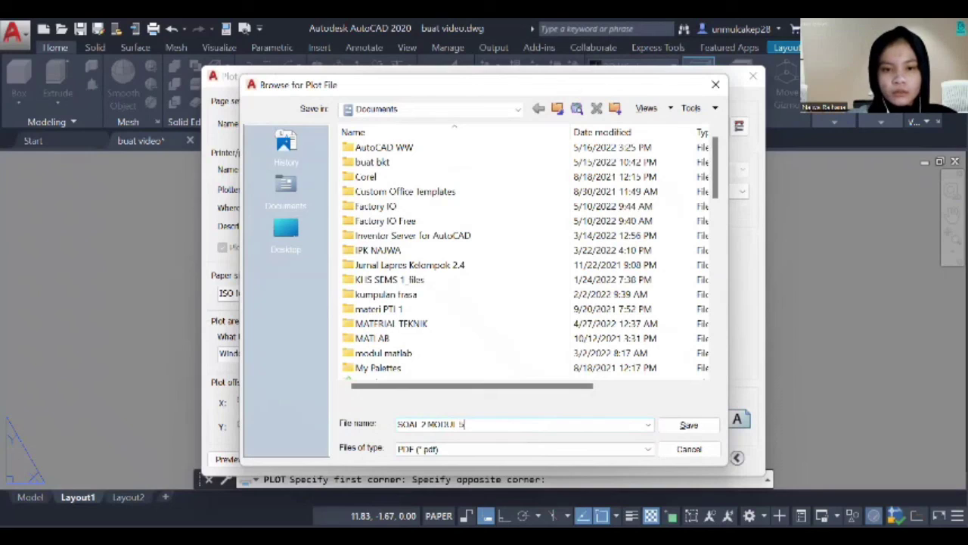
left_click(670, 430)
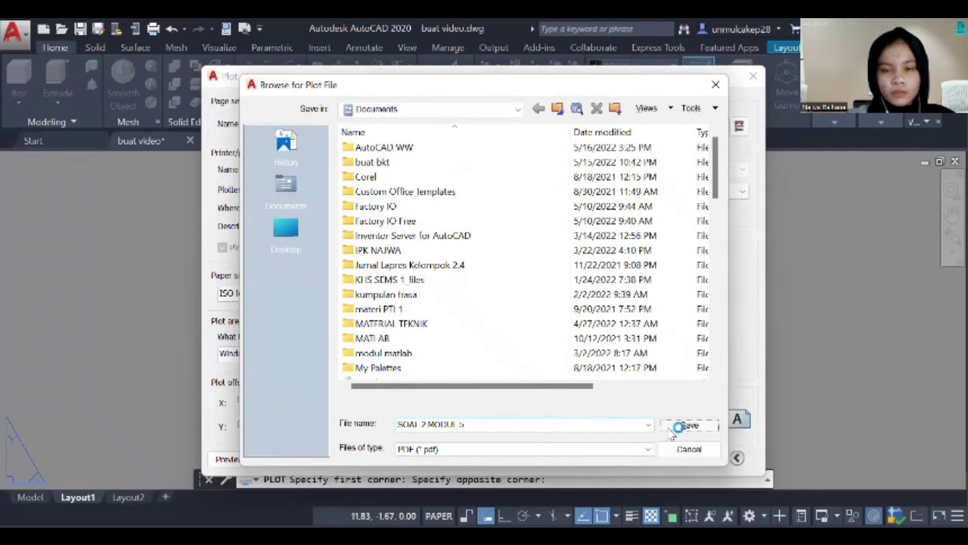